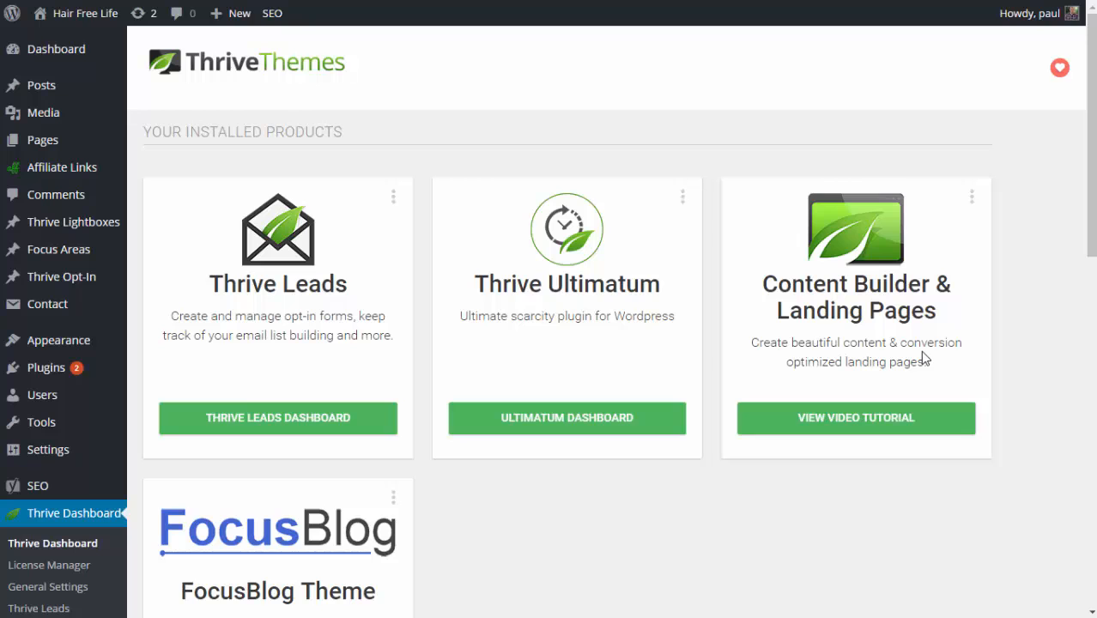
- Open the Thrive Ultimatum dashboard and start a new campaign using the Build from scratch template
{"action": "left_click", "coordinate": [536, 416]}
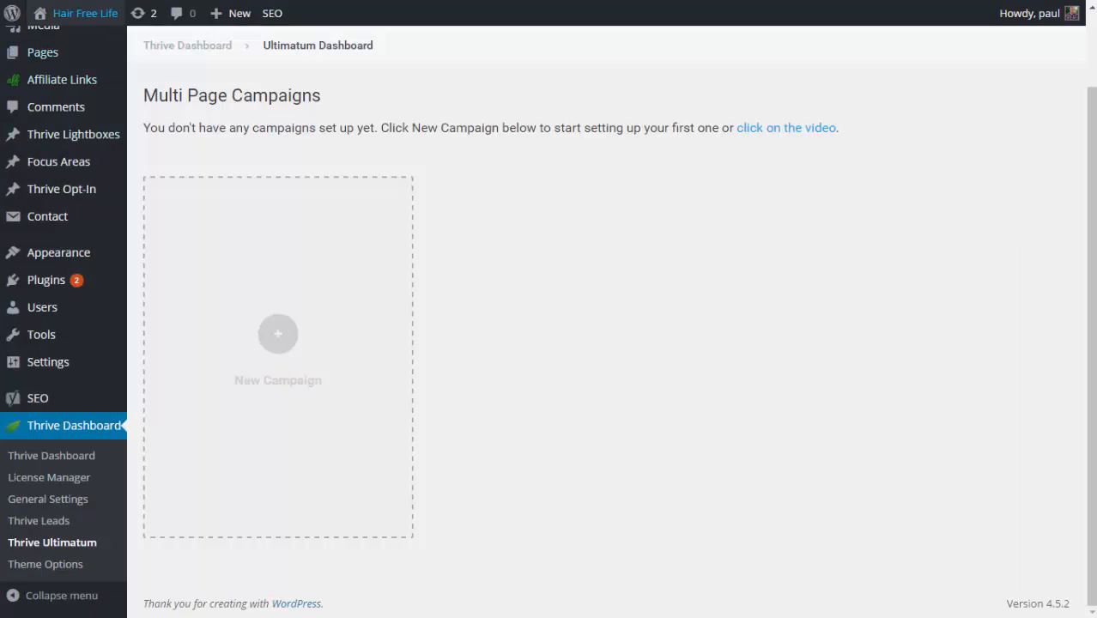
{"action": "scroll", "coordinate": [572, 328], "scroll_direction": "up", "scroll_amount": 1}
{"action": "scroll", "coordinate": [572, 328], "scroll_direction": "down", "scroll_amount": 1}
{"action": "left_click", "coordinate": [297, 336]}
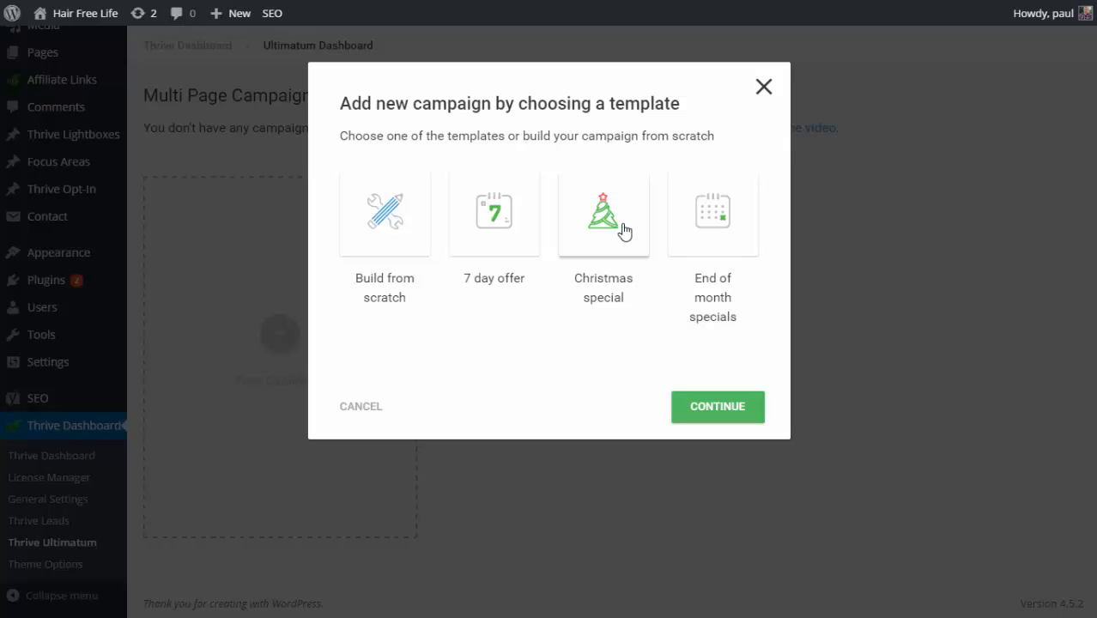
{"action": "left_click", "coordinate": [396, 219]}
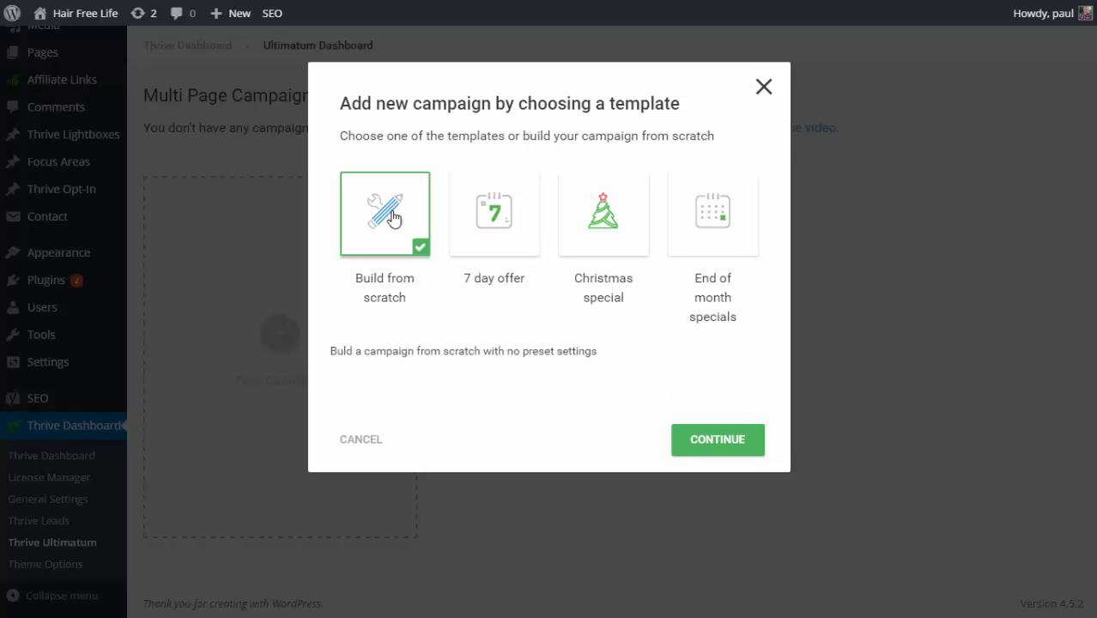
{"action": "left_click", "coordinate": [707, 441]}
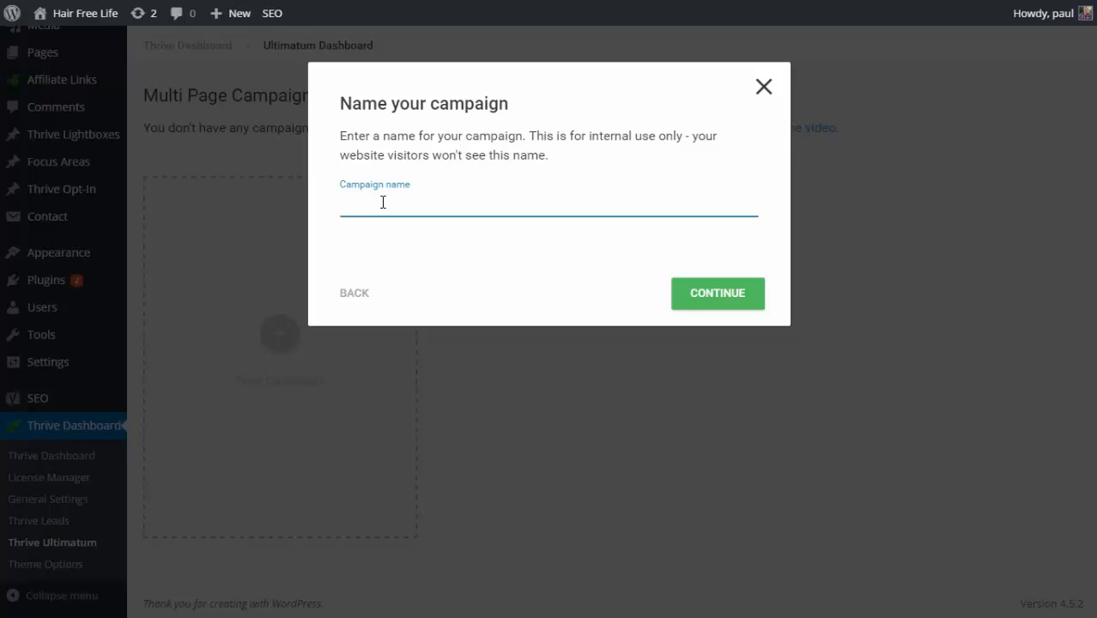
- Name the new campaign "Ultimatum Evergreen" and continue to its settings page
{"action": "type", "text": "Ultimate"}
{"action": "key", "text": "BackSpace"}
{"action": "type", "text": "um S"}
{"action": "key", "text": "BackSpace"}
{"action": "key", "text": "BackSpace"}
{"action": "type", "text": "Evergreen"}
{"action": "left_click", "coordinate": [721, 299]}
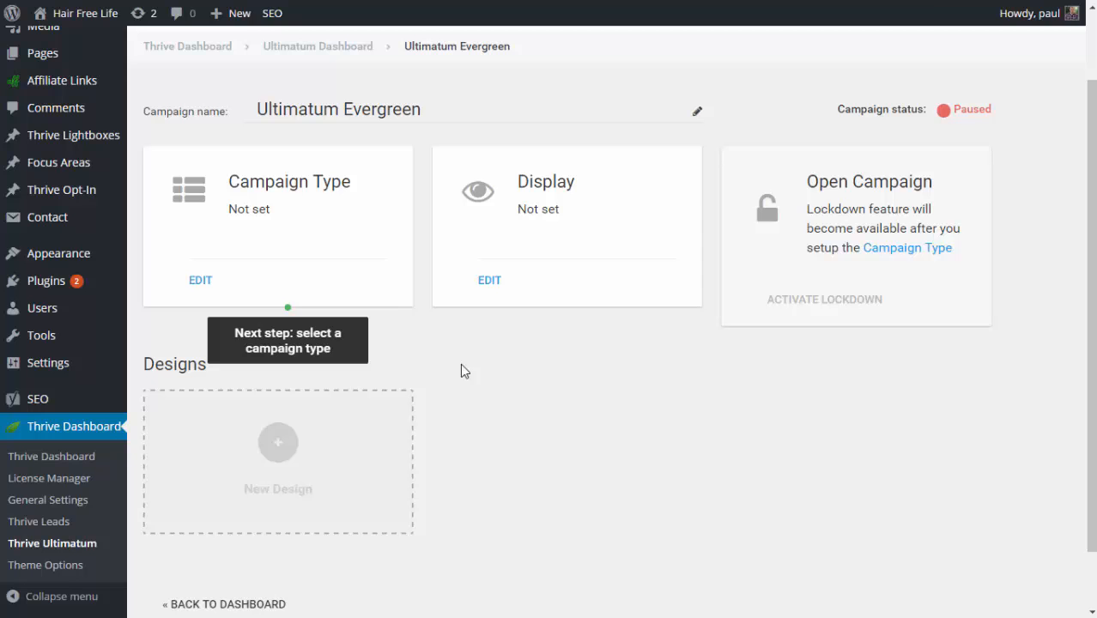
- Set the campaign type to Site wide Evergreen campaign with a duration of 5 days
{"action": "left_click", "coordinate": [197, 283]}
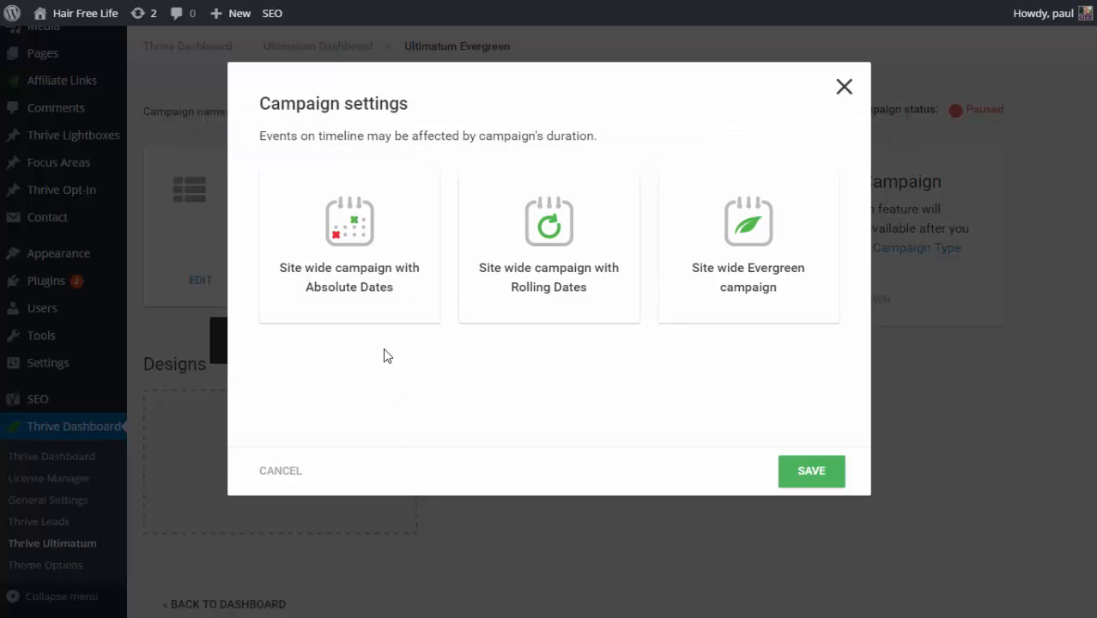
{"action": "mouse_move", "coordinate": [358, 294]}
{"action": "mouse_move", "coordinate": [609, 288]}
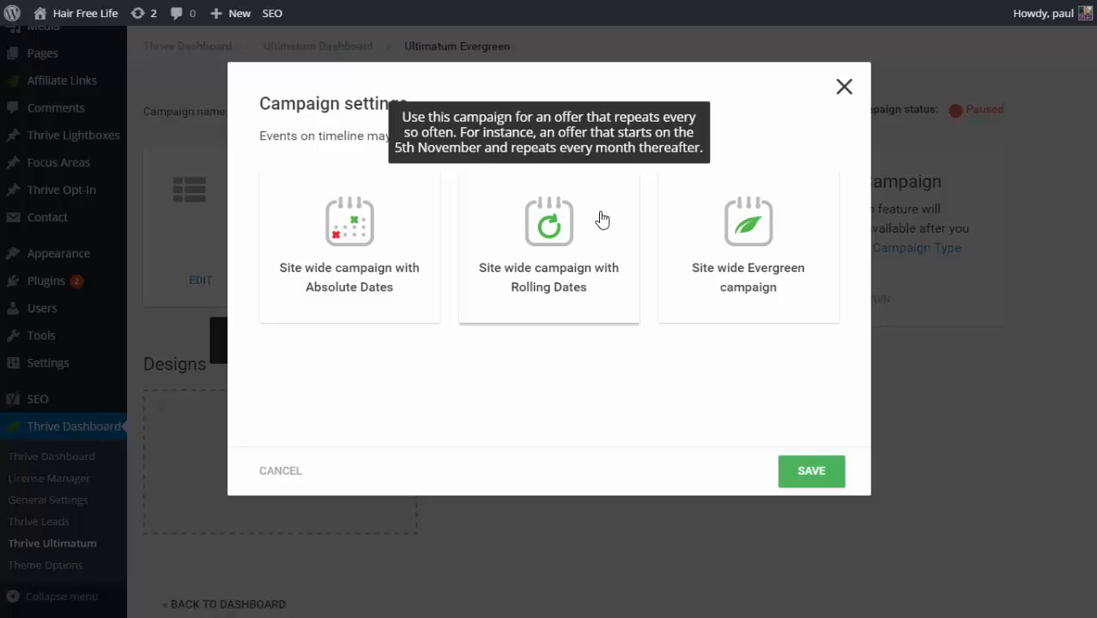
{"action": "mouse_move", "coordinate": [781, 286]}
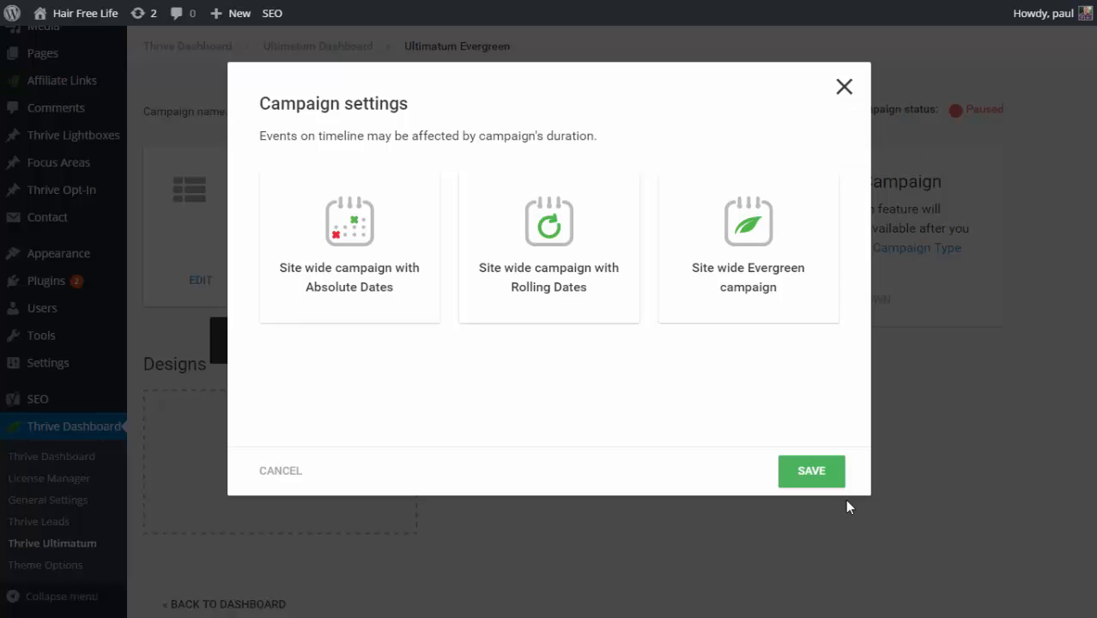
{"action": "left_click", "coordinate": [781, 244]}
{"action": "left_click_drag", "start_coordinate": [865, 227], "coordinate": [864, 304]}
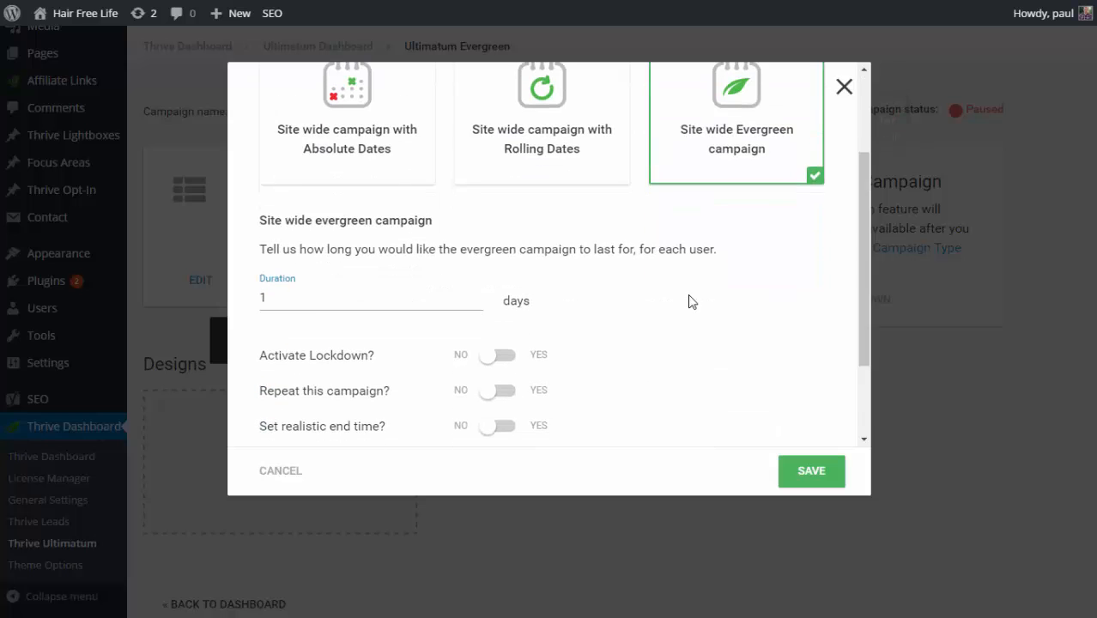
{"action": "left_click_drag", "start_coordinate": [275, 294], "coordinate": [220, 300]}
{"action": "type", "text": "5"}
- Set the evergreen campaign's trigger type to First visit to site and save the campaign settings
{"action": "scroll", "coordinate": [459, 366], "scroll_direction": "down", "scroll_amount": 1}
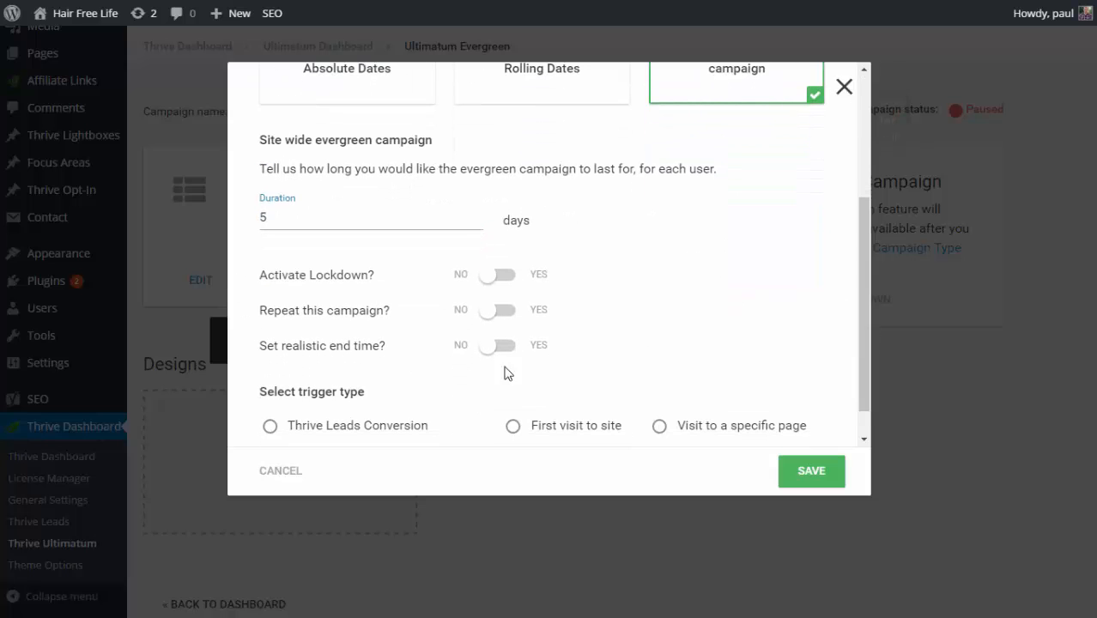
{"action": "scroll", "coordinate": [256, 359], "scroll_direction": "down", "scroll_amount": 1}
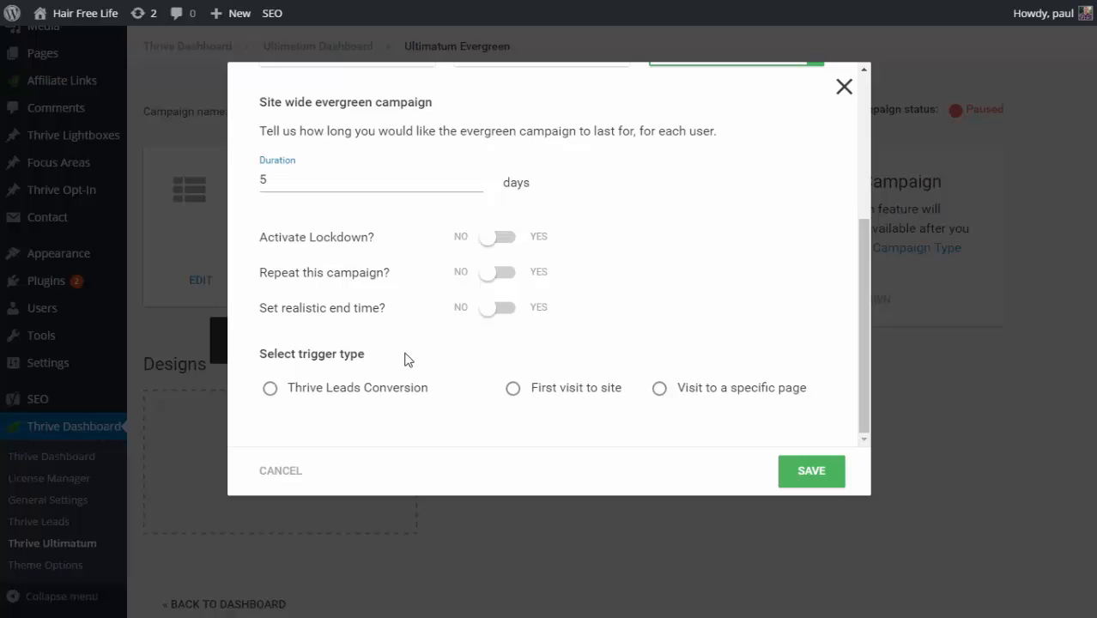
{"action": "left_click", "coordinate": [386, 387]}
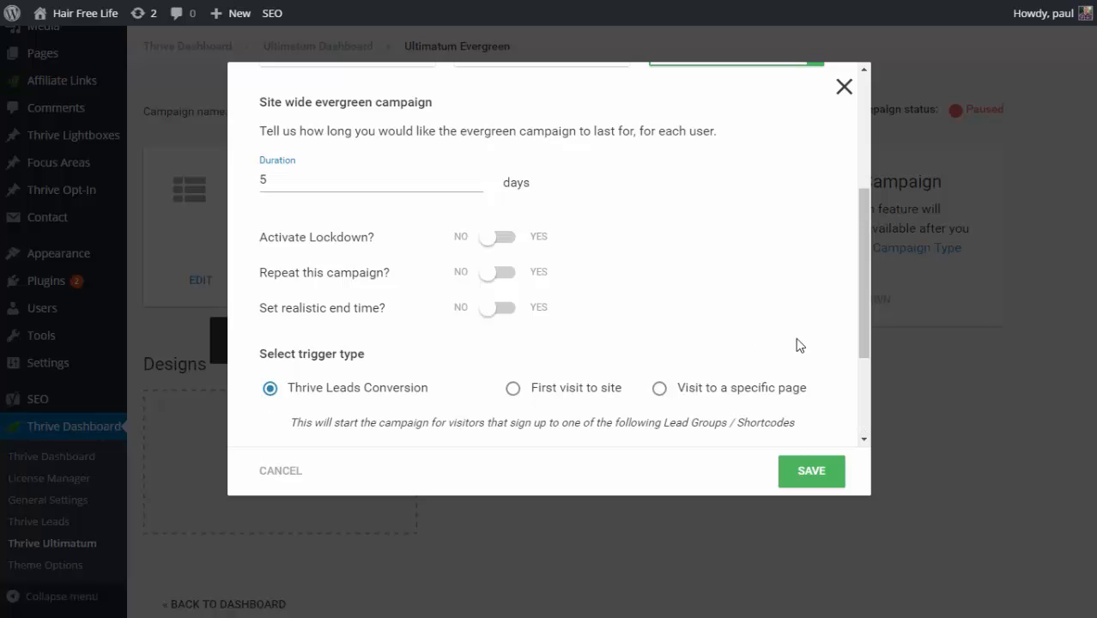
{"action": "left_click_drag", "start_coordinate": [866, 306], "coordinate": [854, 367]}
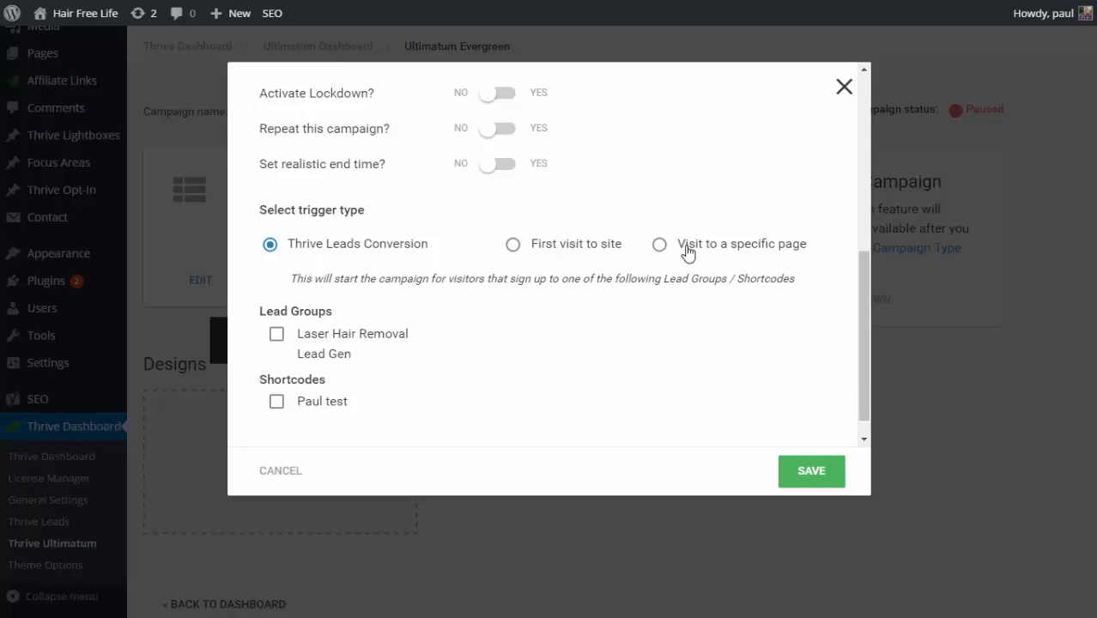
{"action": "left_click", "coordinate": [513, 246]}
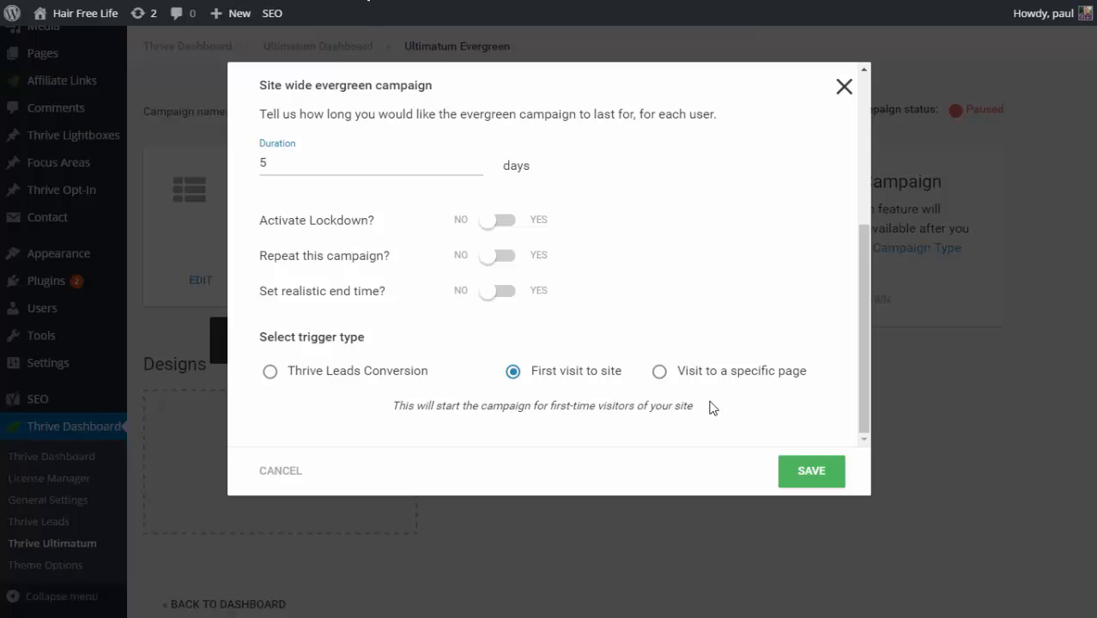
{"action": "left_click", "coordinate": [659, 376]}
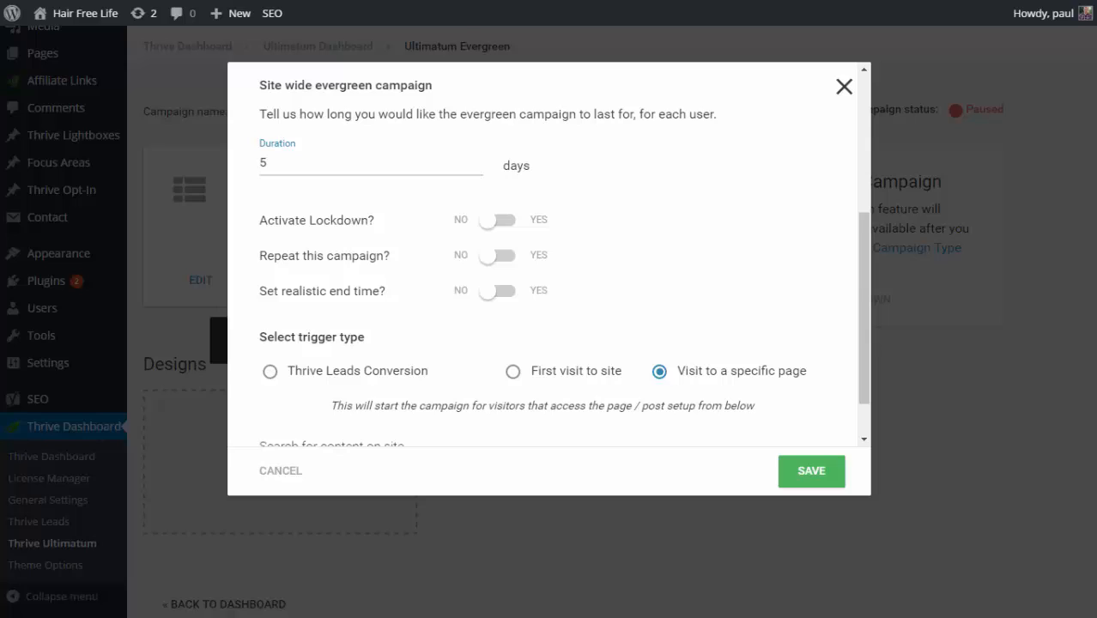
{"action": "left_click", "coordinate": [519, 379]}
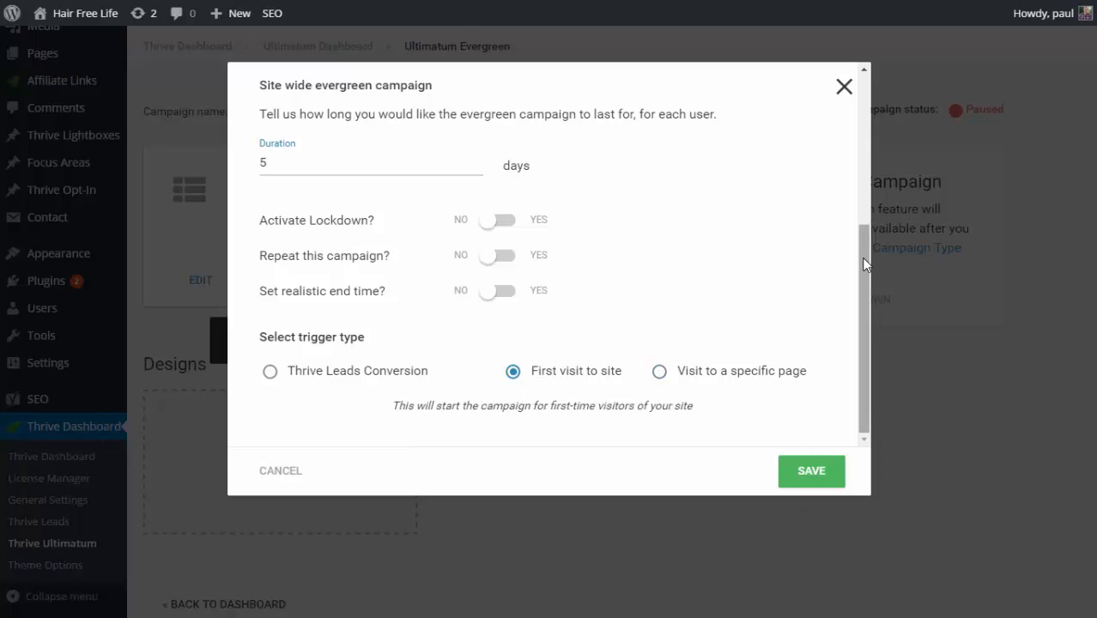
{"action": "left_click", "coordinate": [805, 472]}
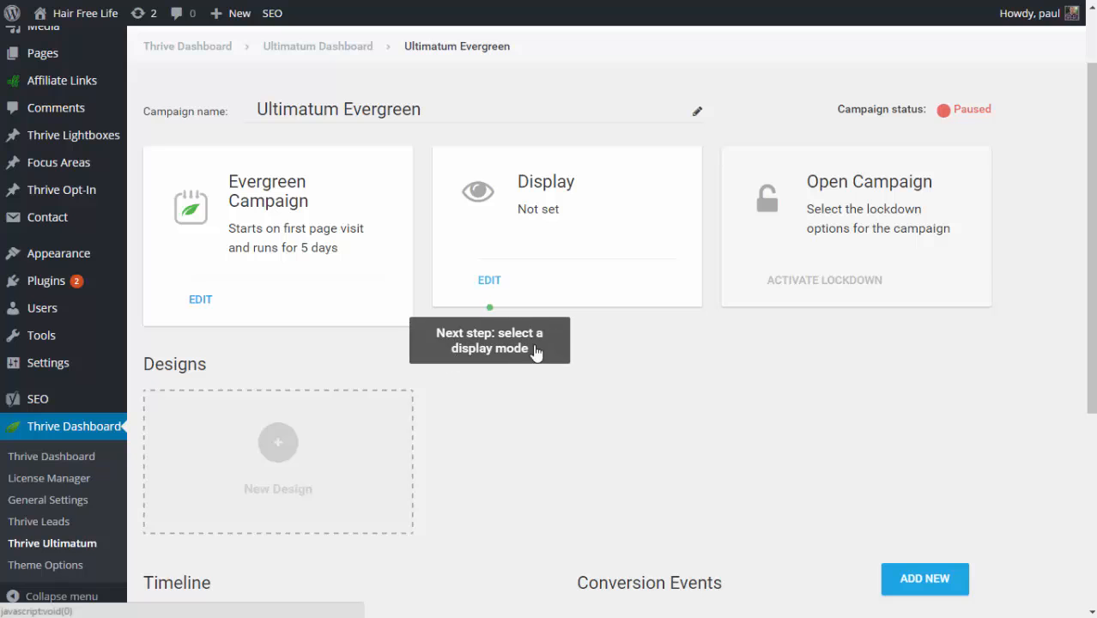
- Open the campaign's display settings and review the options for posts, pages, page templates, post types and archive pages
{"action": "left_click", "coordinate": [489, 281]}
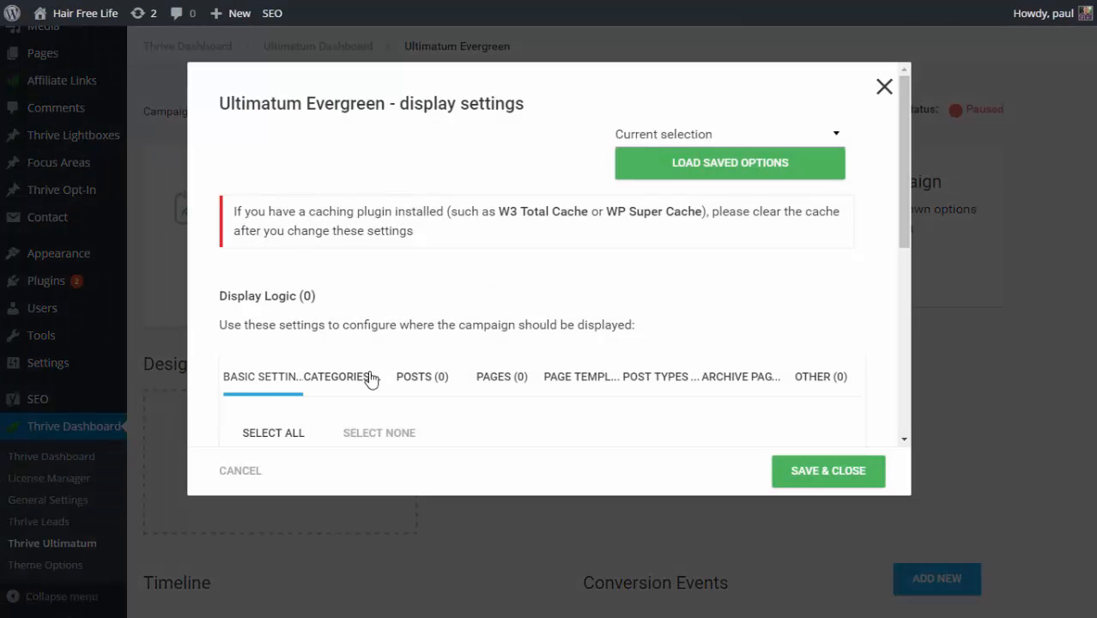
{"action": "left_click_drag", "start_coordinate": [901, 152], "coordinate": [898, 129]}
{"action": "scroll", "coordinate": [352, 392], "scroll_direction": "down", "scroll_amount": 3}
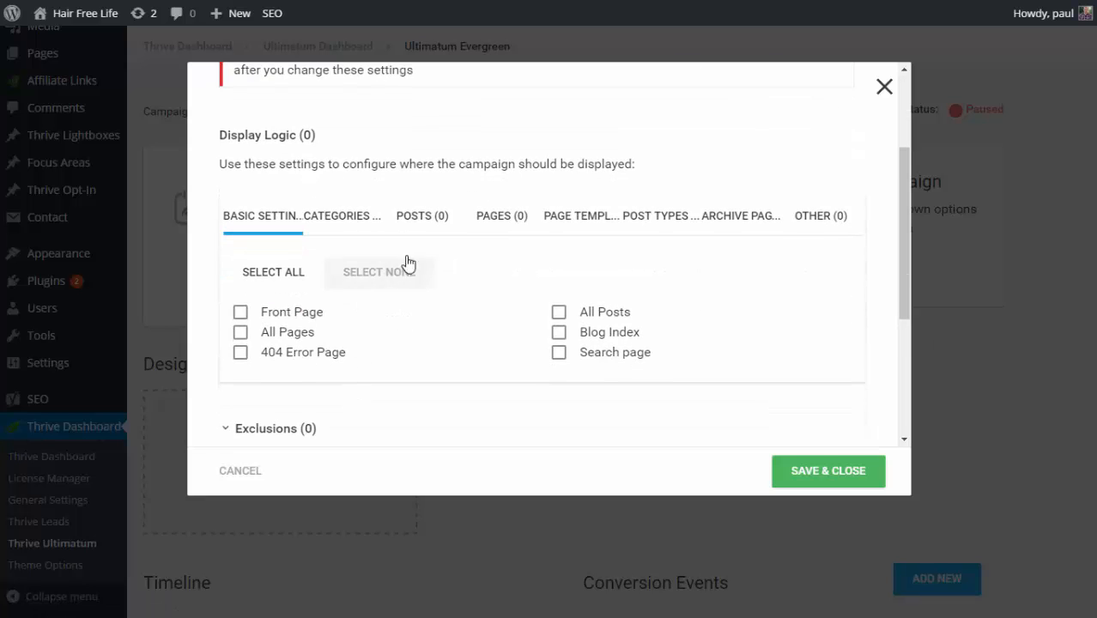
{"action": "left_click", "coordinate": [402, 223]}
{"action": "left_click", "coordinate": [508, 218]}
{"action": "left_click", "coordinate": [592, 220]}
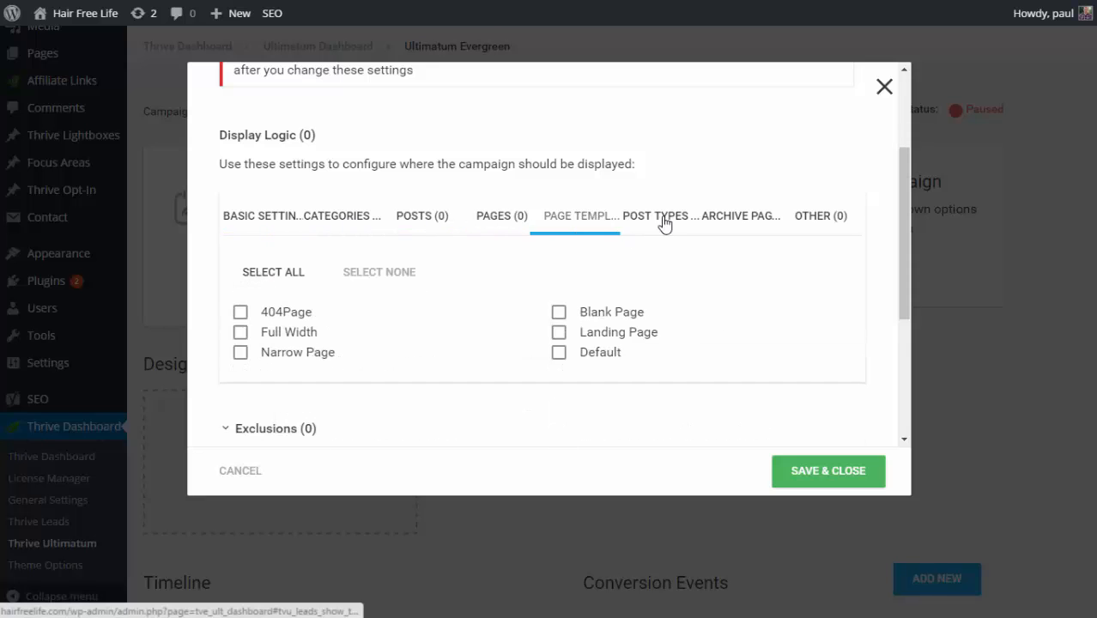
{"action": "left_click", "coordinate": [662, 222]}
{"action": "left_click", "coordinate": [725, 220]}
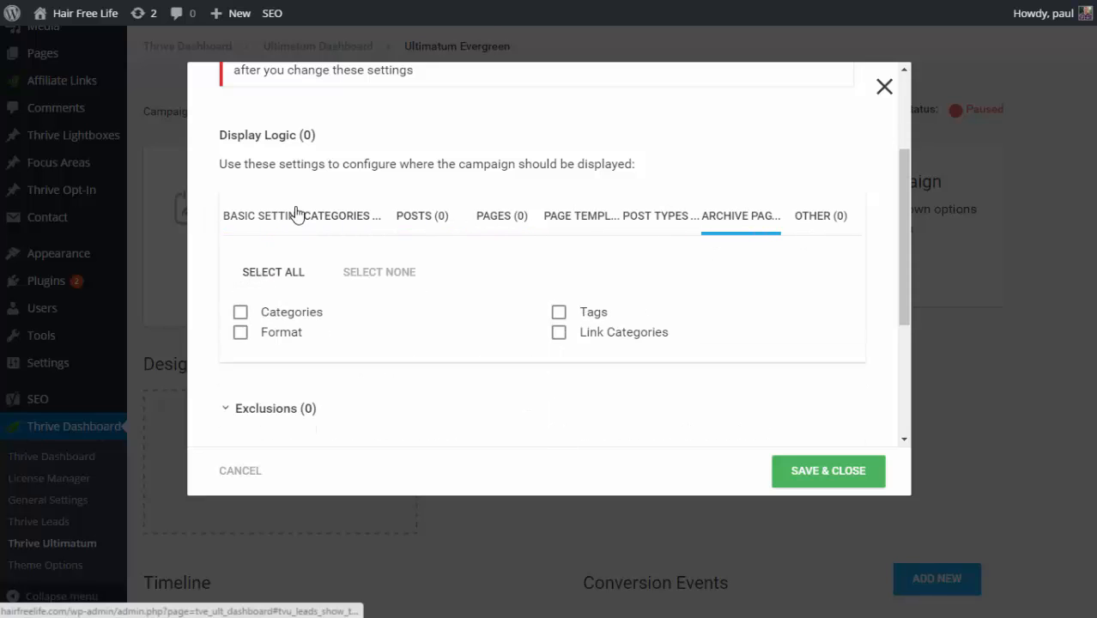
{"action": "left_click", "coordinate": [248, 217]}
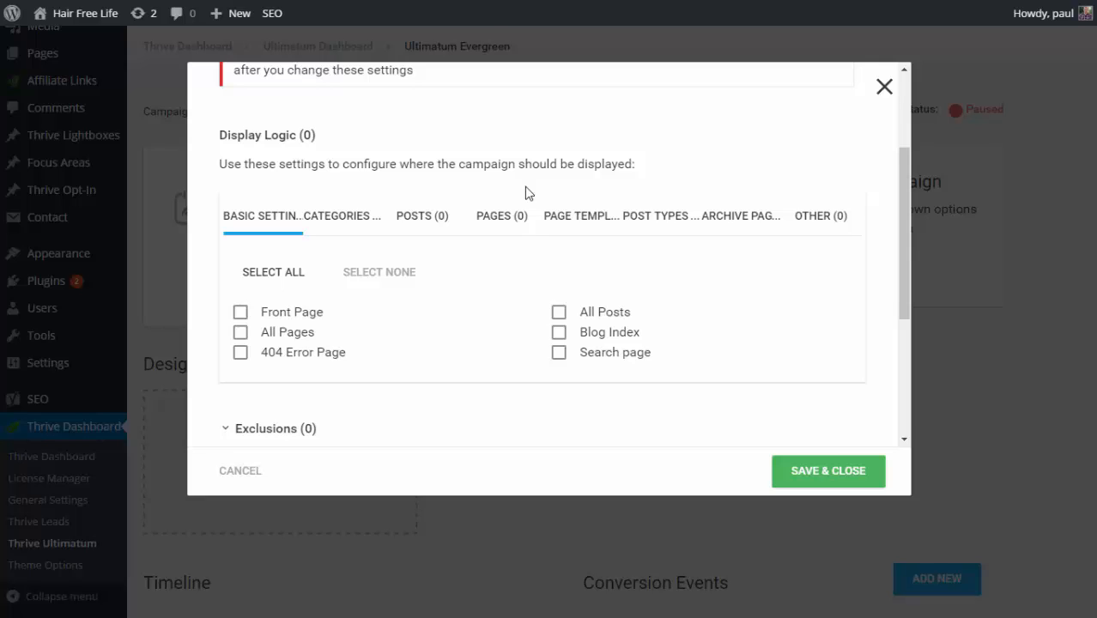
- Set the campaign to display on the Front Page, All Pages and All Posts, and save the display settings
{"action": "left_click", "coordinate": [241, 311]}
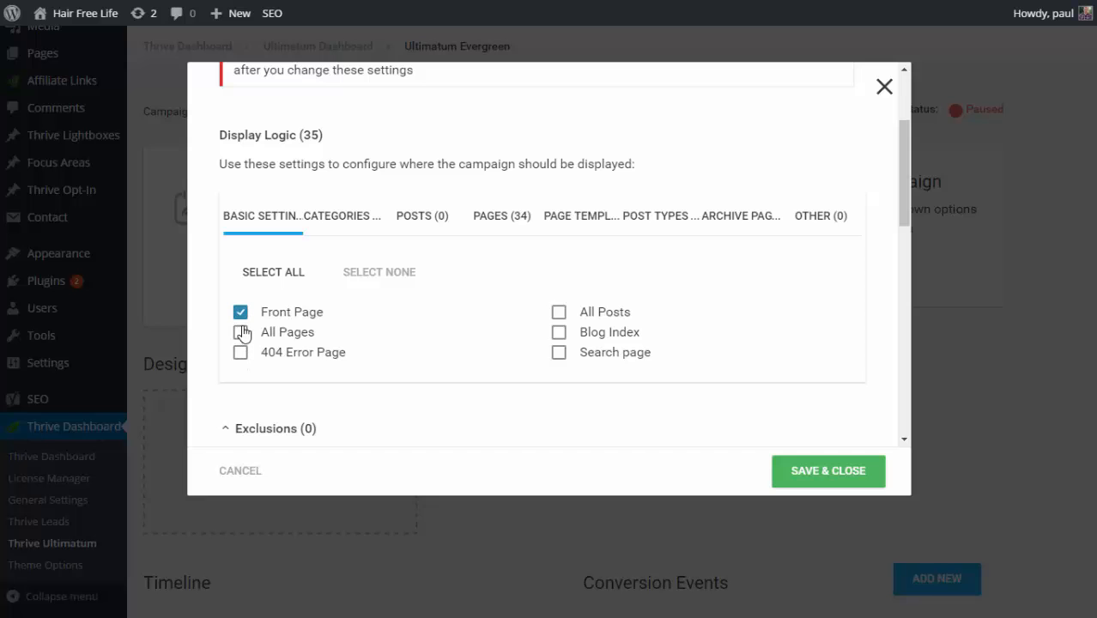
{"action": "left_click", "coordinate": [240, 333]}
{"action": "left_click", "coordinate": [559, 311]}
{"action": "left_click", "coordinate": [827, 471]}
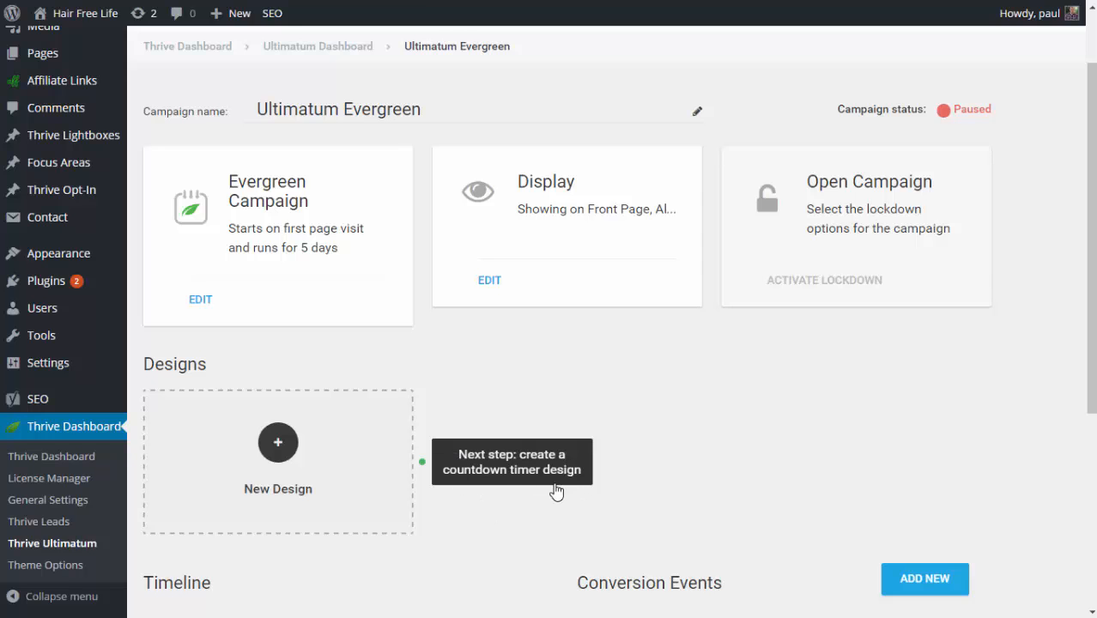
- Add a new Top ribbon design to the campaign
{"action": "scroll", "coordinate": [678, 410], "scroll_direction": "down", "scroll_amount": 2}
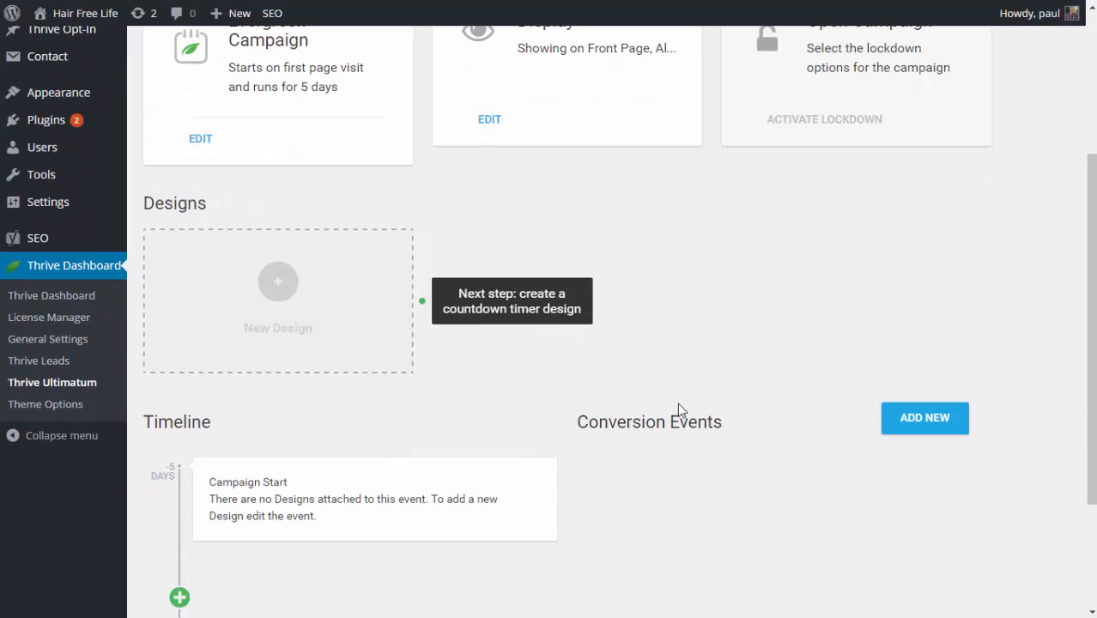
{"action": "left_click", "coordinate": [271, 284]}
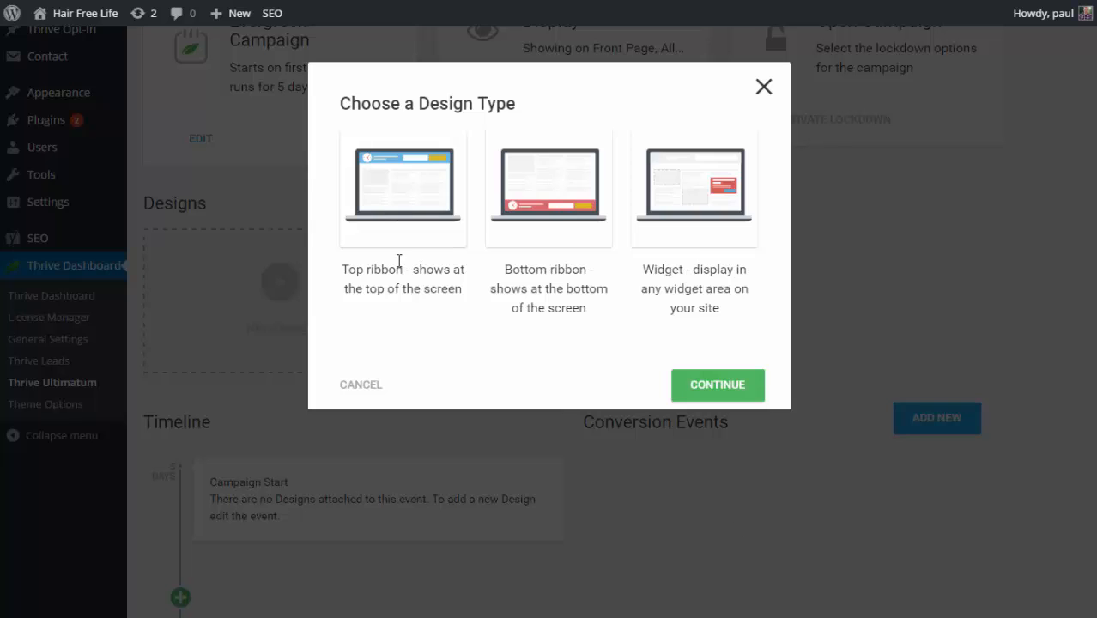
{"action": "left_click", "coordinate": [389, 234]}
{"action": "left_click", "coordinate": [733, 402]}
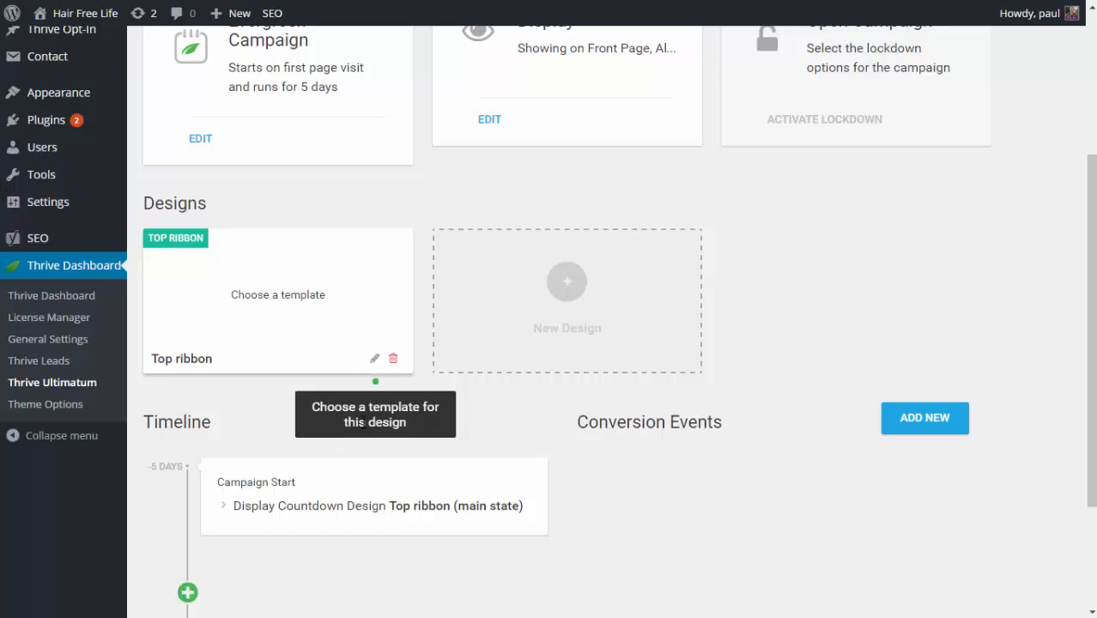
- Open the top ribbon design for editing and apply the Ribbon Set 004 countdown template
{"action": "left_click", "coordinate": [376, 359]}
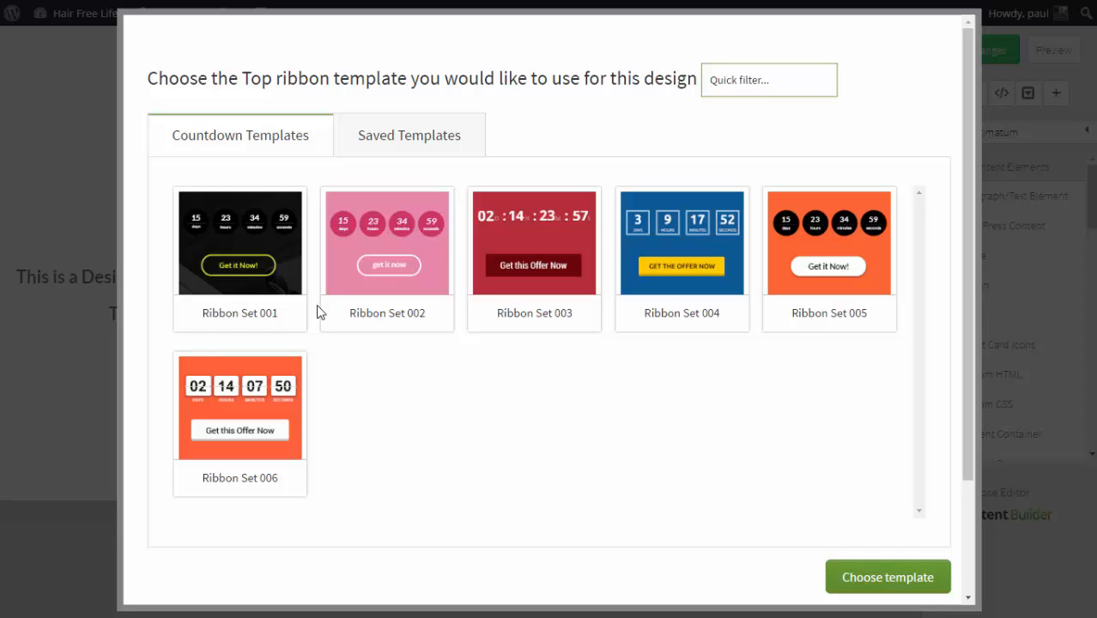
{"action": "left_click", "coordinate": [727, 250]}
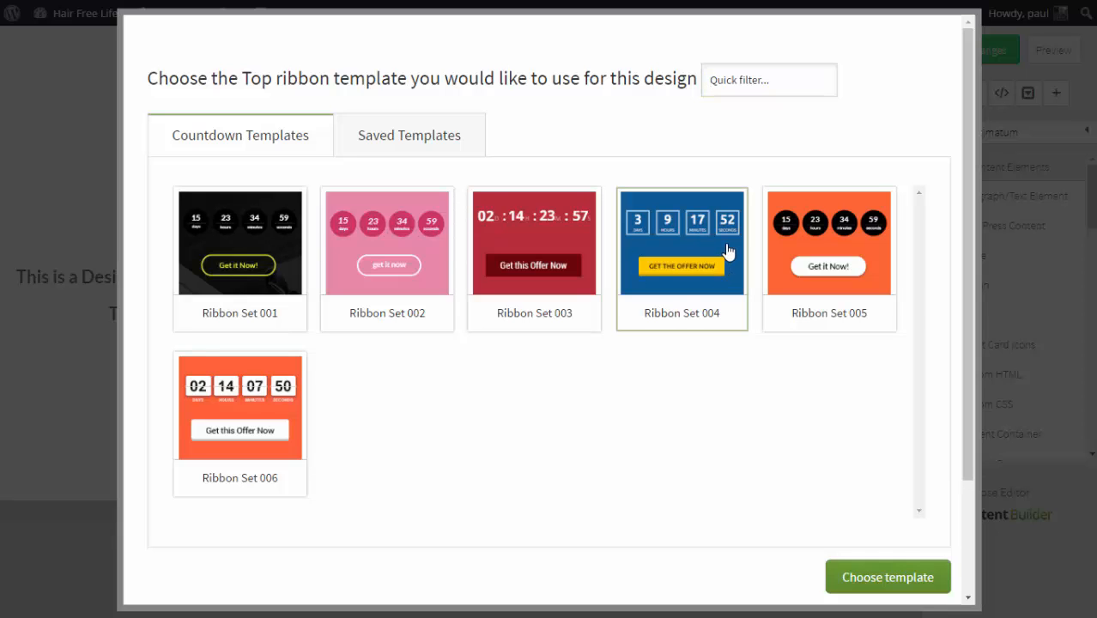
{"action": "left_click", "coordinate": [890, 578]}
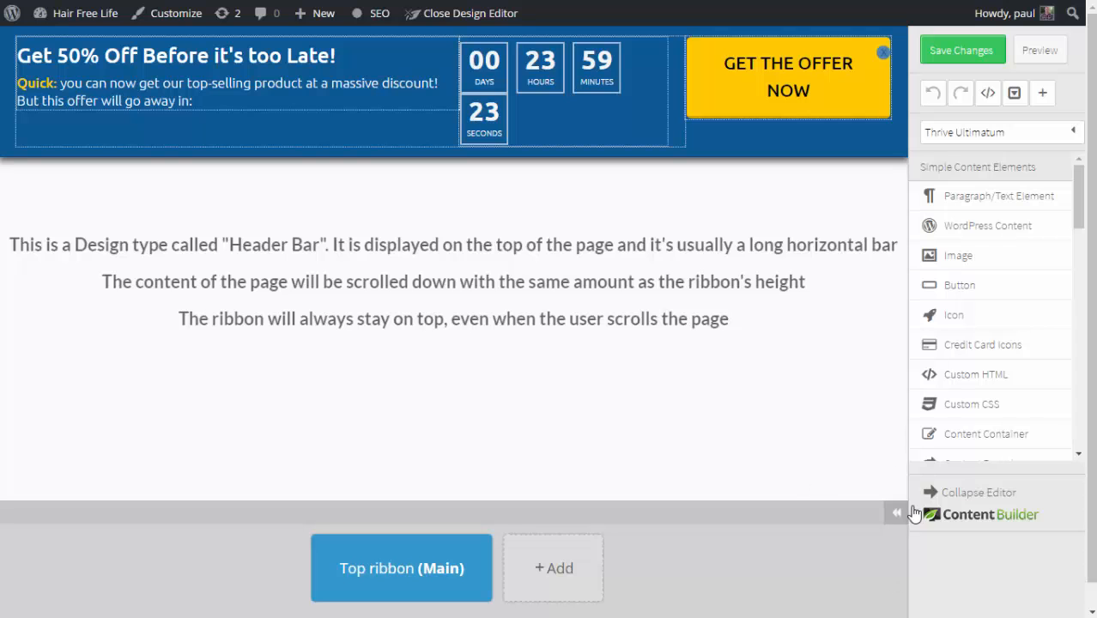
- Collapse the editor sidebar and move the countdown timer above the ribbon's headline
{"action": "left_click", "coordinate": [930, 493]}
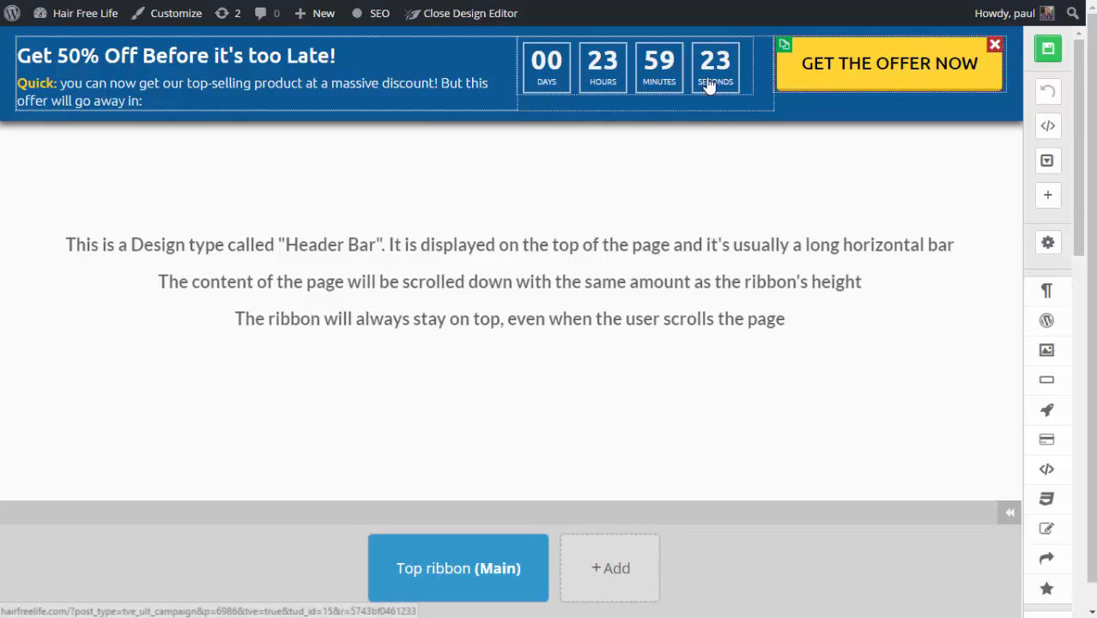
{"action": "left_click_drag", "start_coordinate": [654, 67], "coordinate": [542, 31]}
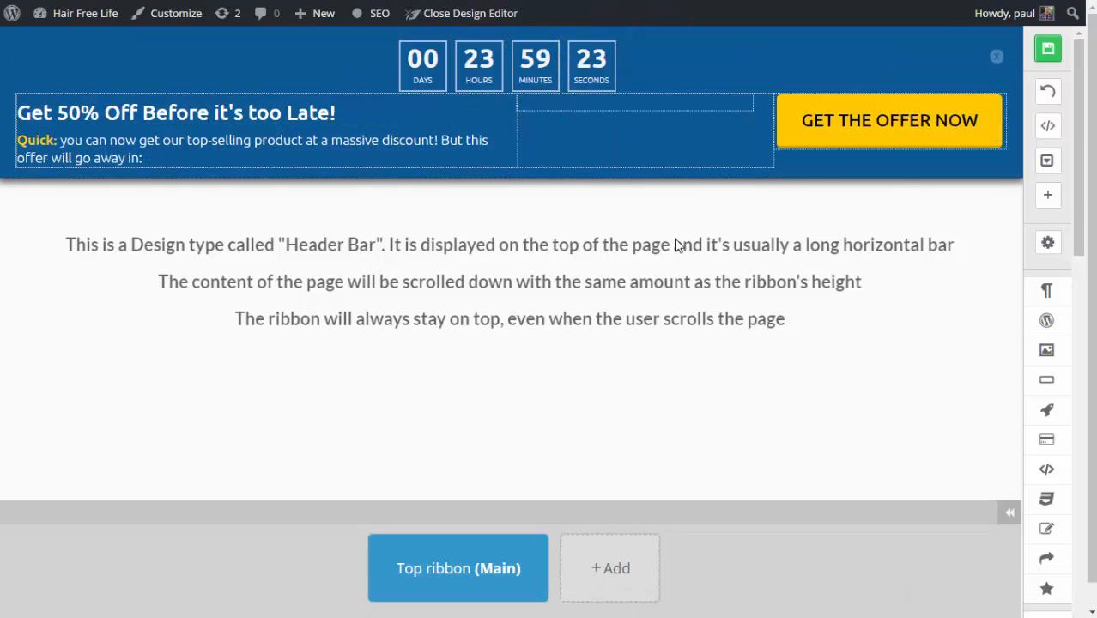
- Recolour the ribbon with a light grey background, a black headline and #112666 for the offer text after "Quick:"
{"action": "triple_click", "coordinate": [176, 113]}
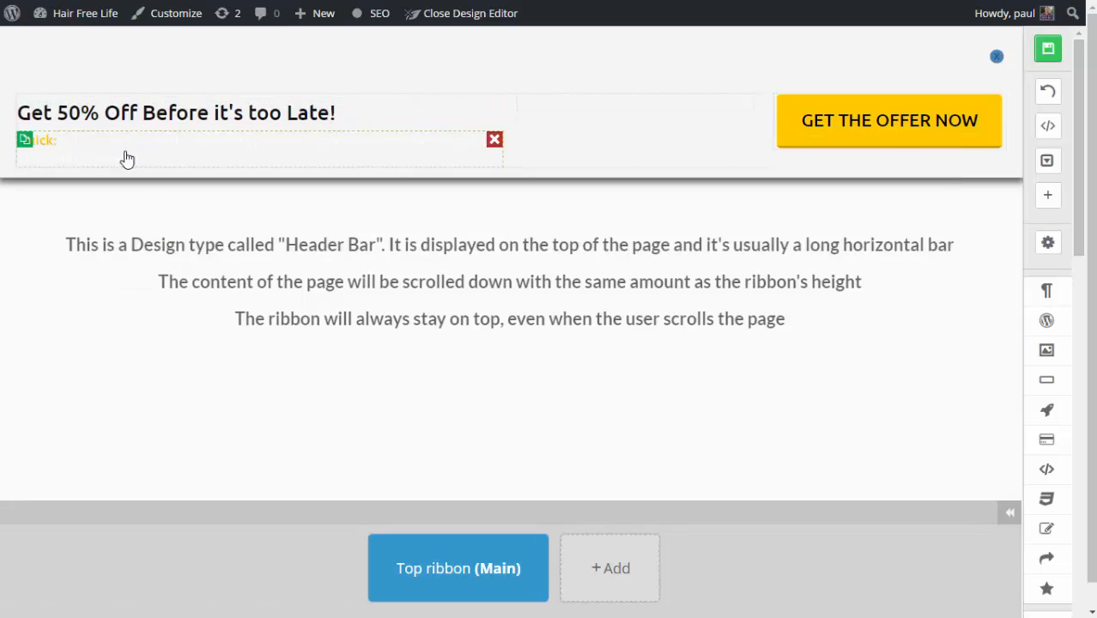
{"action": "left_click_drag", "start_coordinate": [144, 159], "coordinate": [62, 141]}
{"action": "left_click", "coordinate": [133, 226]}
{"action": "left_click_drag", "start_coordinate": [466, 262], "coordinate": [435, 262]}
{"action": "type", "text": "#112666"}
{"action": "left_click", "coordinate": [516, 338]}
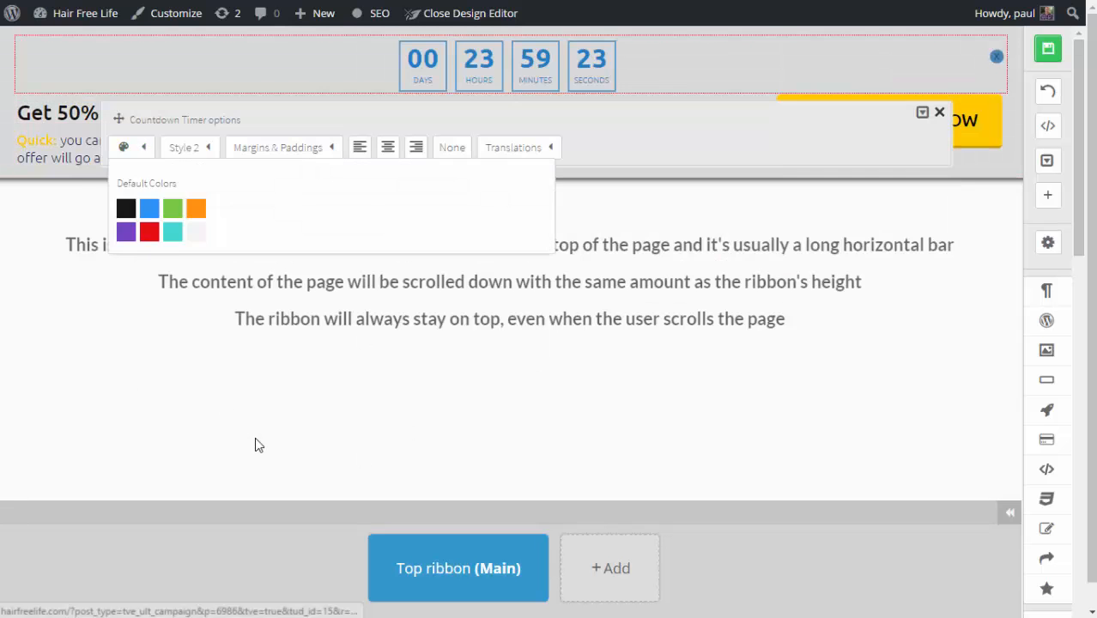
- Move the countdown timer below the ribbon's headline and offer text
{"action": "left_click_drag", "start_coordinate": [506, 61], "coordinate": [502, 142]}
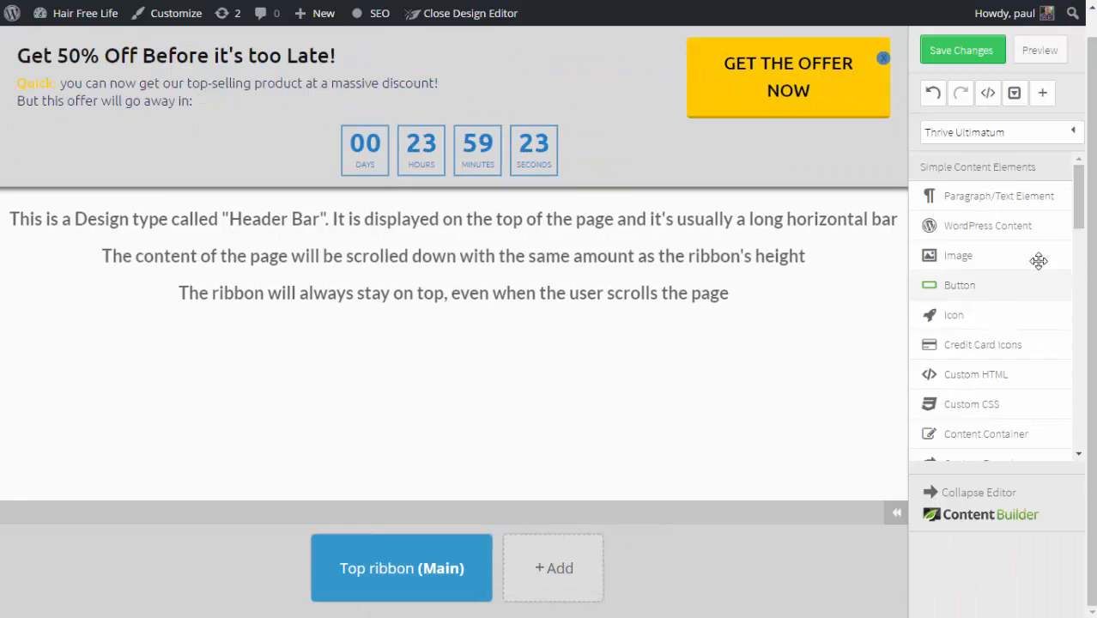
- Insert the Thrive Ultimatum logo image above the ribbon's headline and centre it
{"action": "left_click_drag", "start_coordinate": [1036, 255], "coordinate": [448, 68]}
{"action": "left_click", "coordinate": [448, 68]}
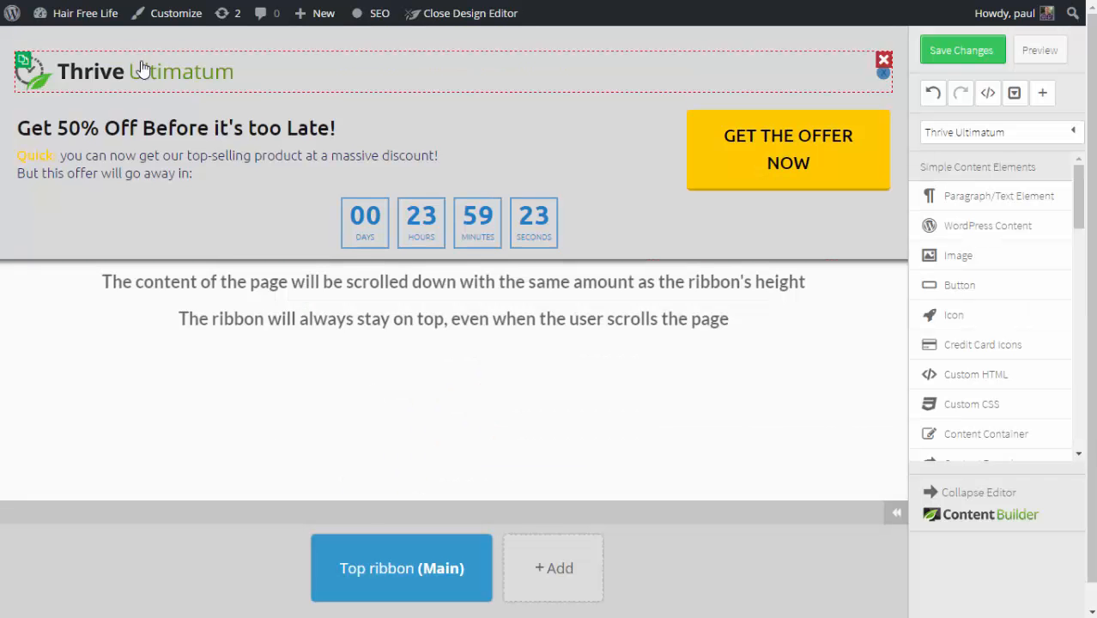
{"action": "left_click", "coordinate": [142, 67]}
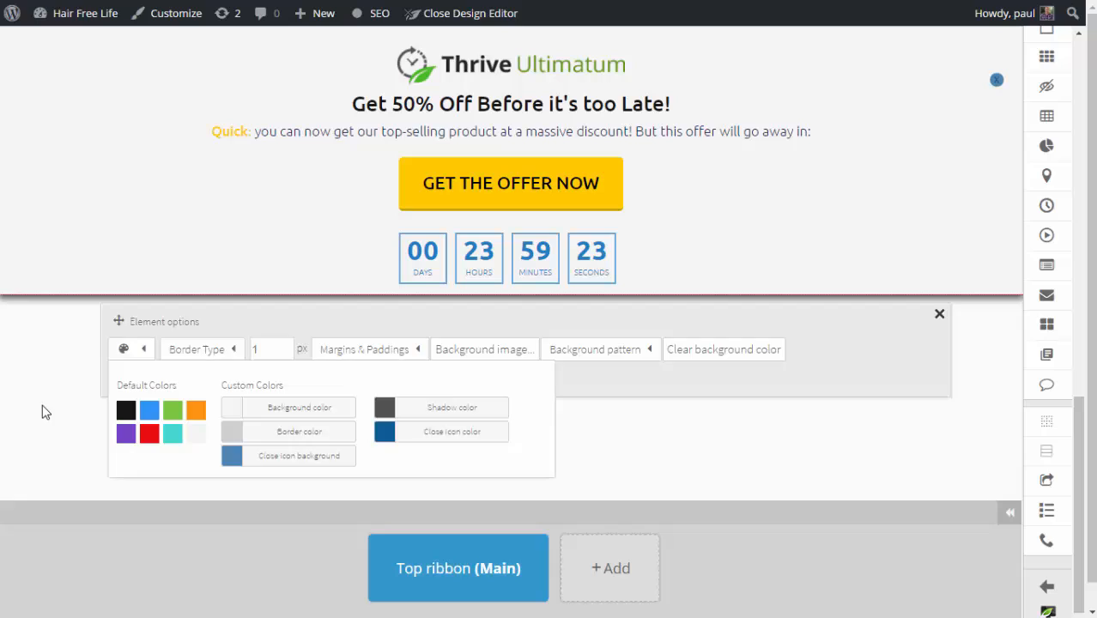
- Save the ribbon design from the expanded editor sidebar and close the design editor
{"action": "left_click", "coordinate": [46, 412]}
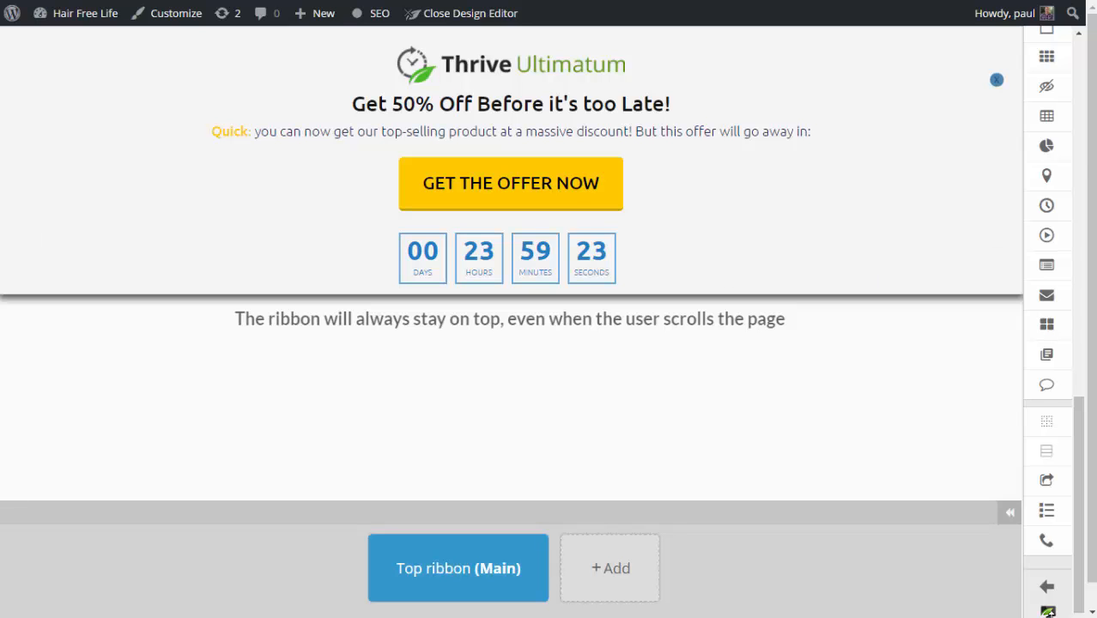
{"action": "left_click", "coordinate": [1047, 587]}
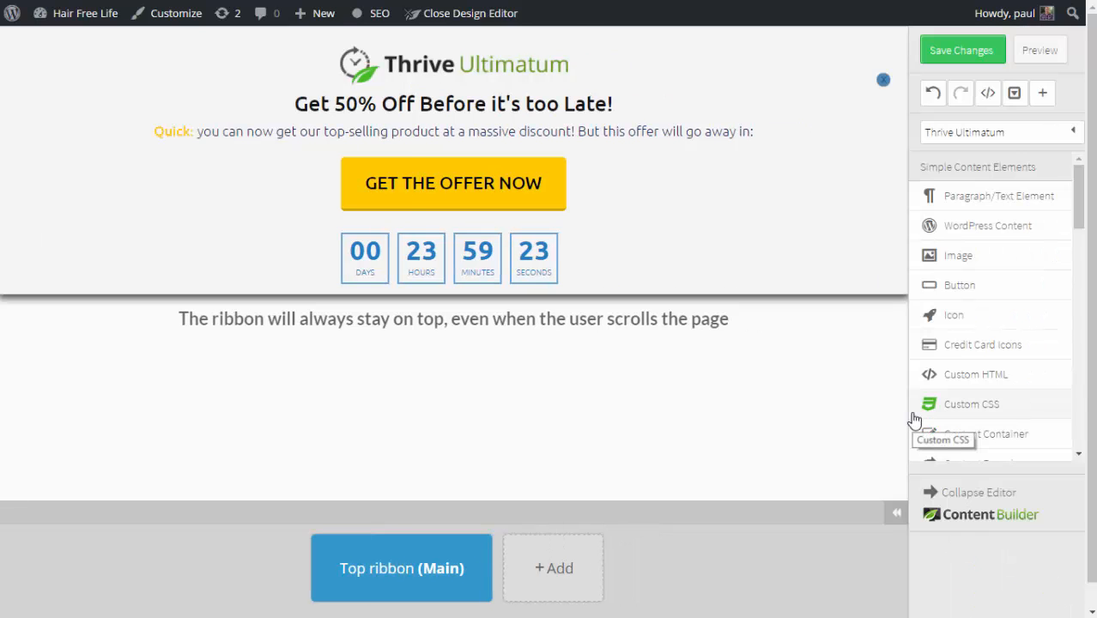
{"action": "left_click", "coordinate": [939, 60]}
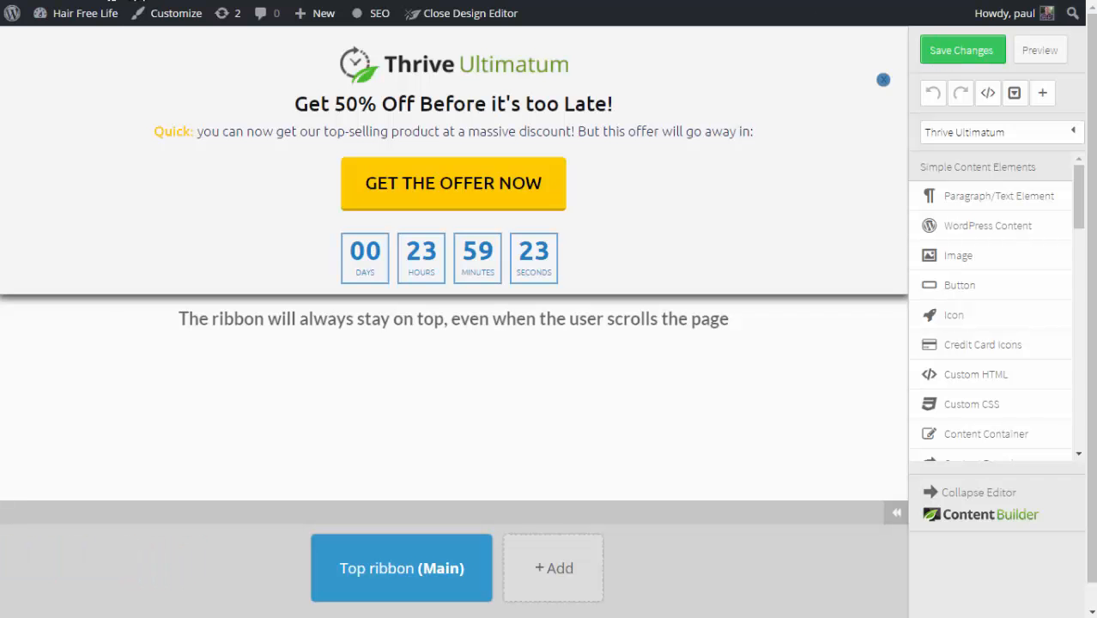
{"action": "key", "text": "ctrl+w"}
- Switch the Ultimatum Evergreen campaign's status from paused to running
{"action": "left_click_drag", "start_coordinate": [1091, 177], "coordinate": [1091, 45]}
{"action": "left_click_drag", "start_coordinate": [1091, 140], "coordinate": [1078, 144]}
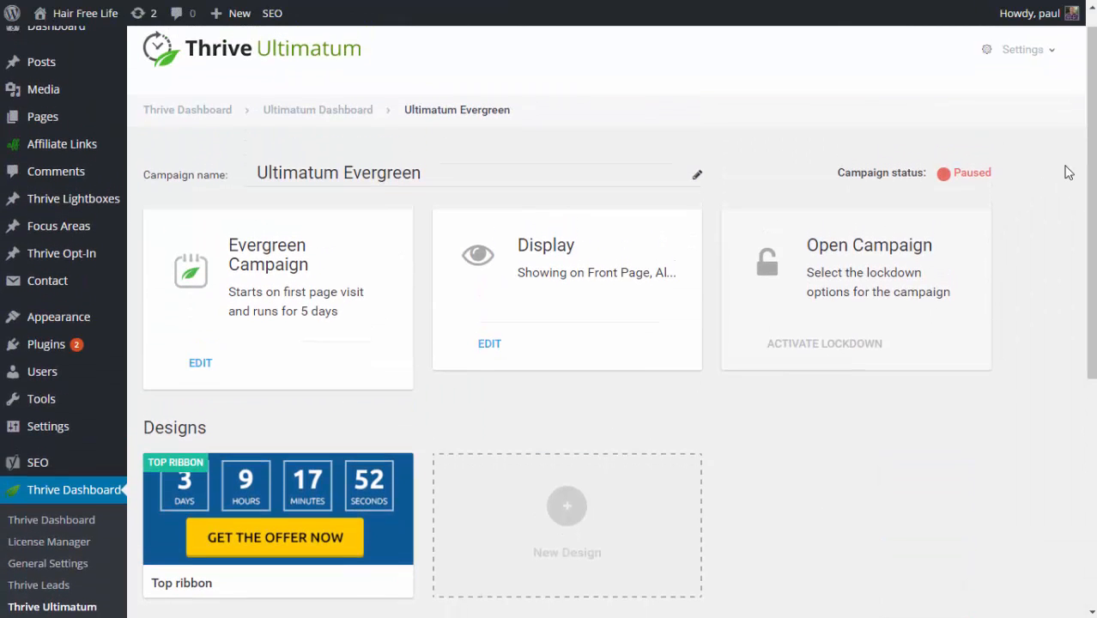
{"action": "left_click", "coordinate": [953, 177]}
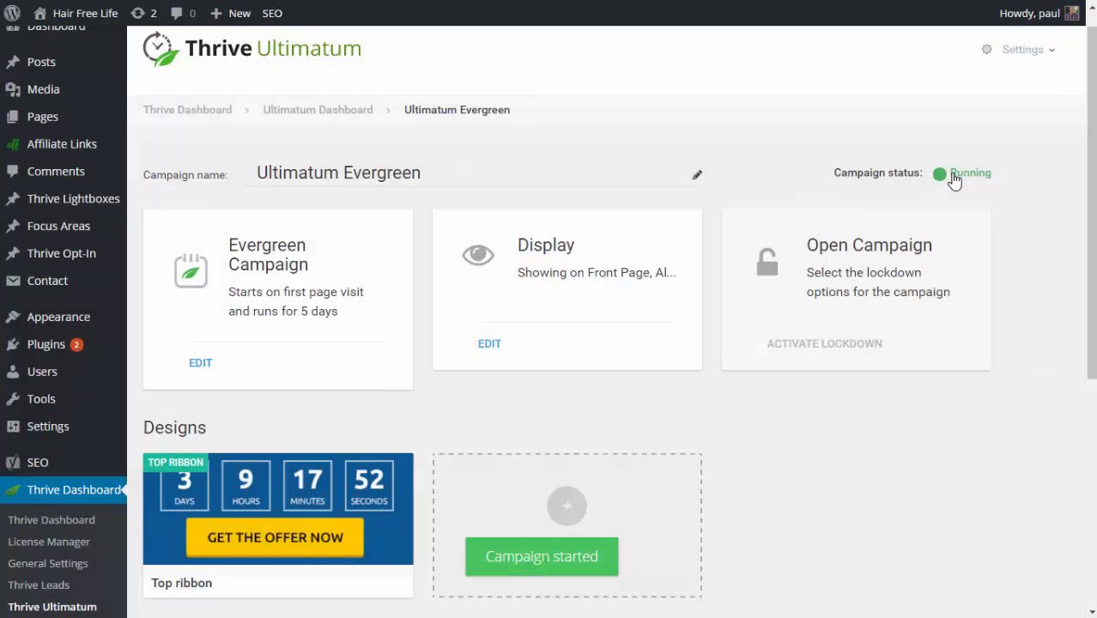
{"action": "left_click_drag", "start_coordinate": [1092, 160], "coordinate": [1073, 32]}
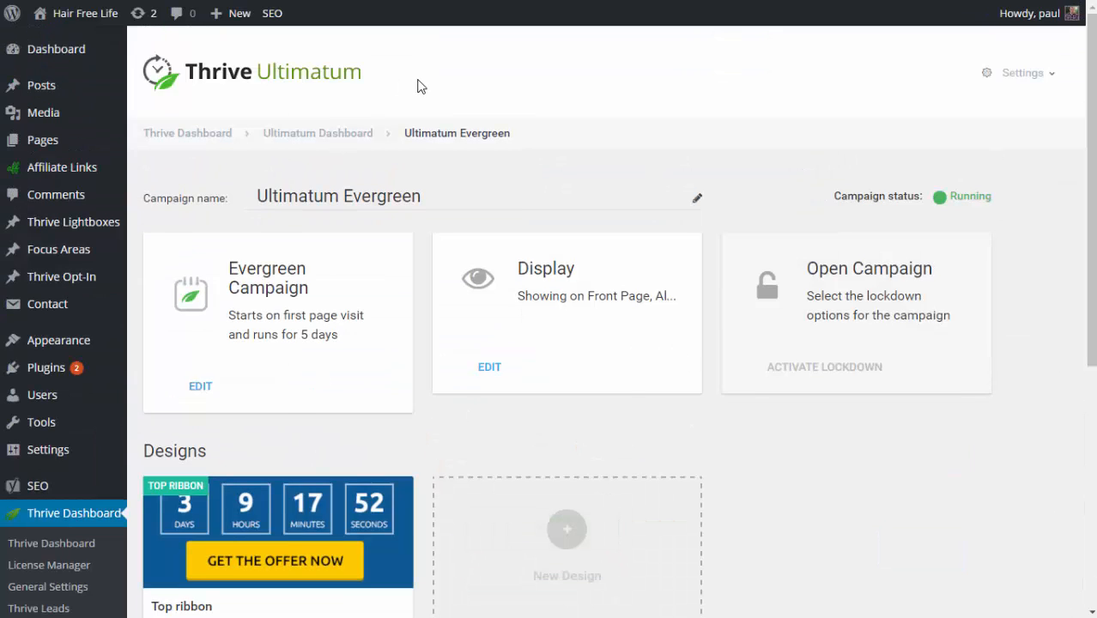
- Open the hairfreelife.com front page in an incognito window to check the live countdown ribbon
{"action": "key", "text": "ctrl+shift+n"}
{"action": "type", "text": "hairfreeli"}
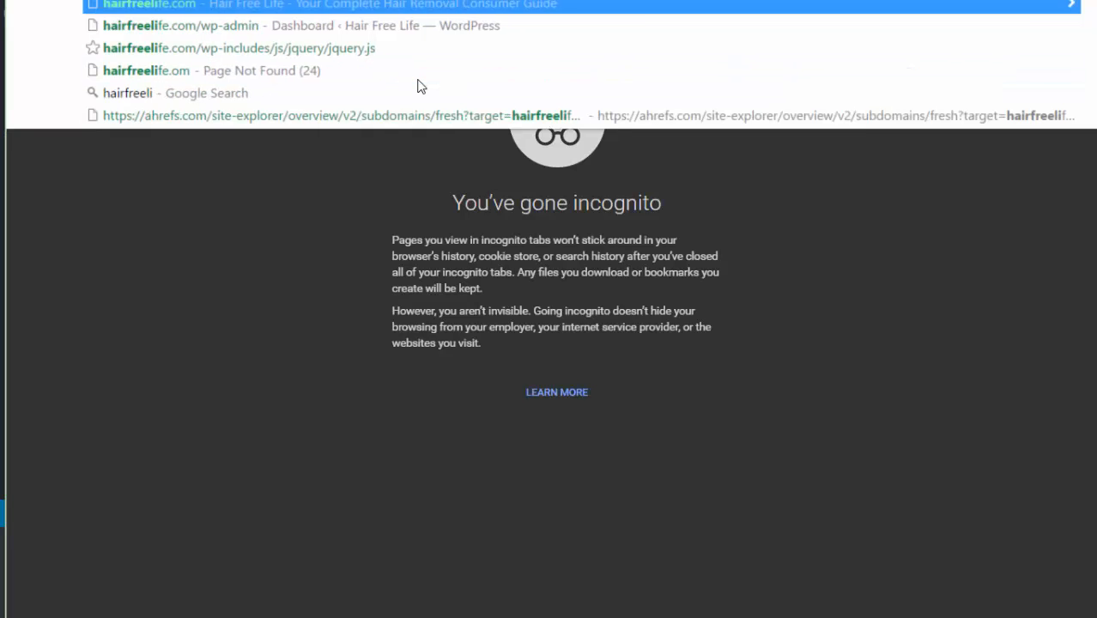
{"action": "key", "text": "Return"}
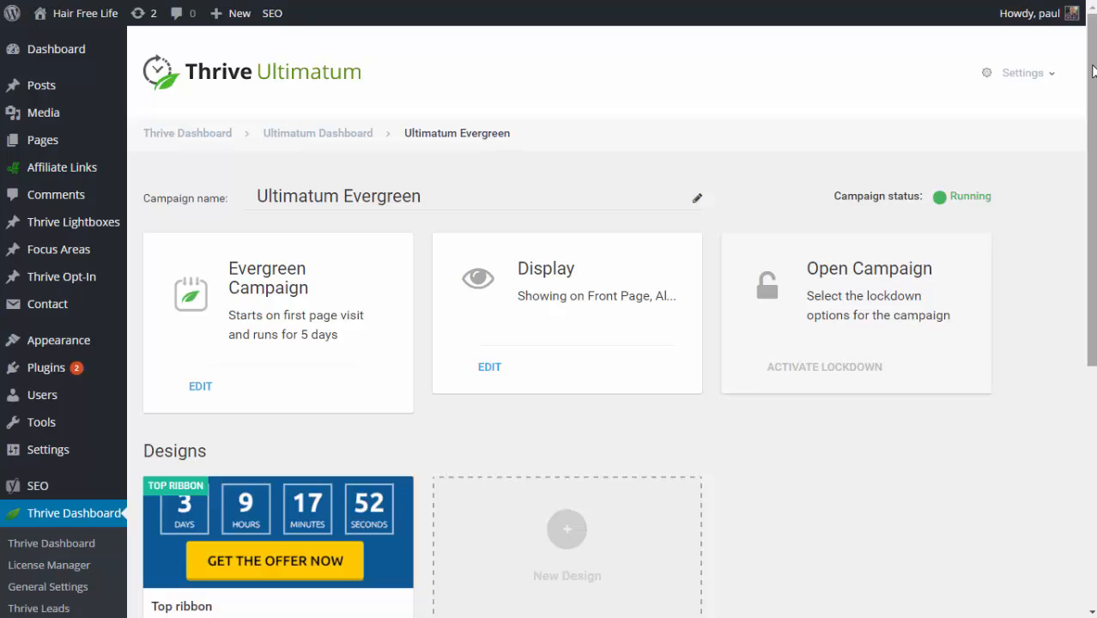
- Reopen the Top ribbon design for editing and add a design state named "24 hours to go"
{"action": "left_click_drag", "start_coordinate": [1093, 71], "coordinate": [1077, 242]}
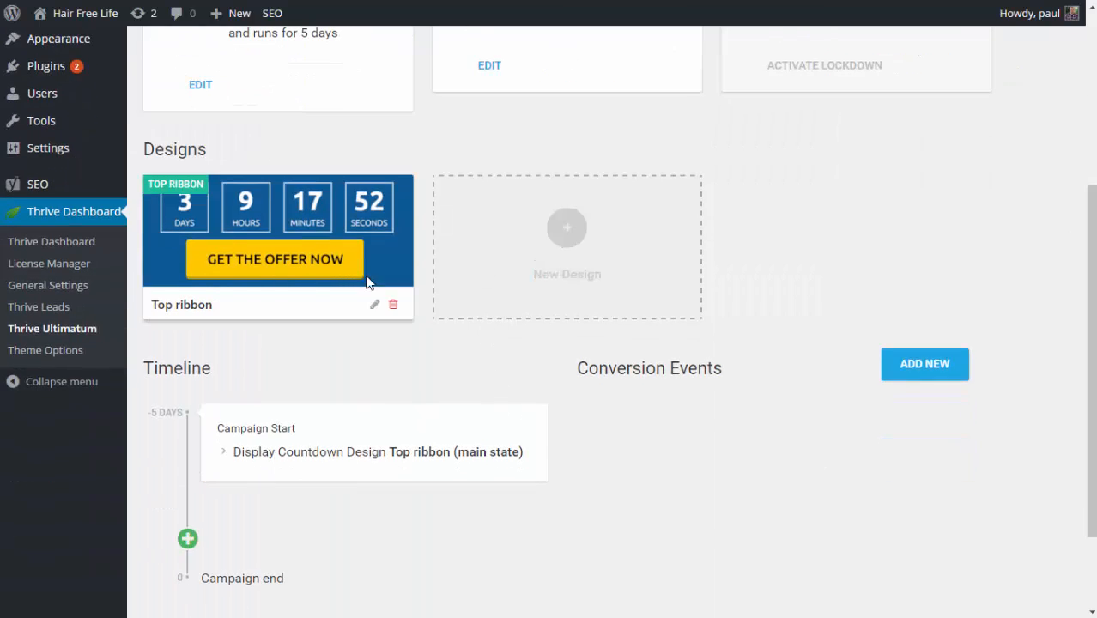
{"action": "left_click", "coordinate": [374, 305]}
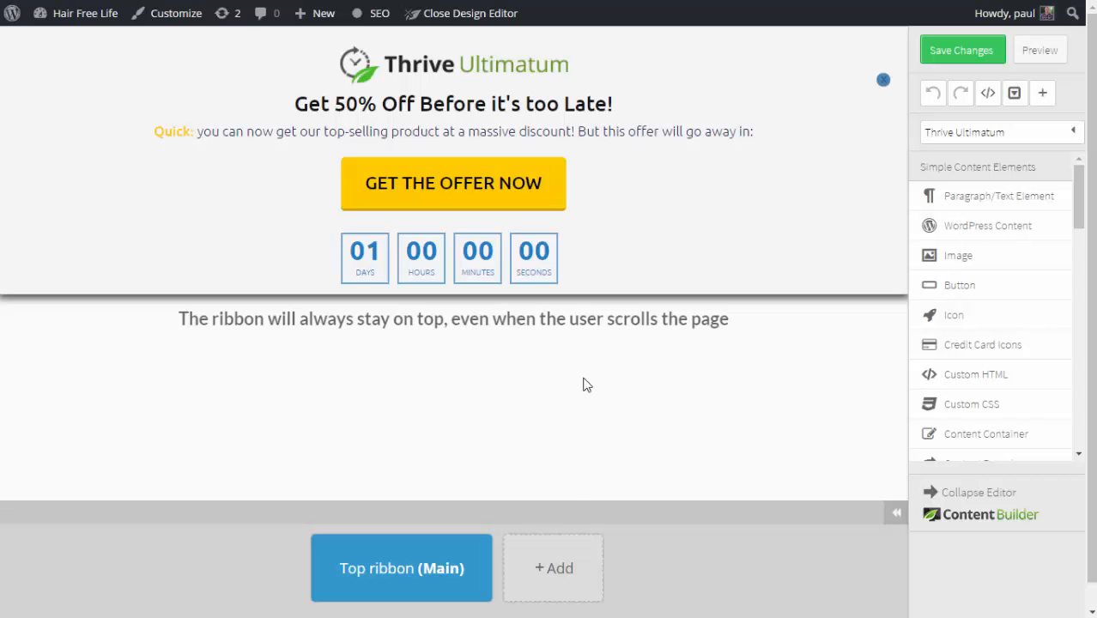
{"action": "left_click", "coordinate": [560, 569]}
{"action": "type", "text": "24 hou"}
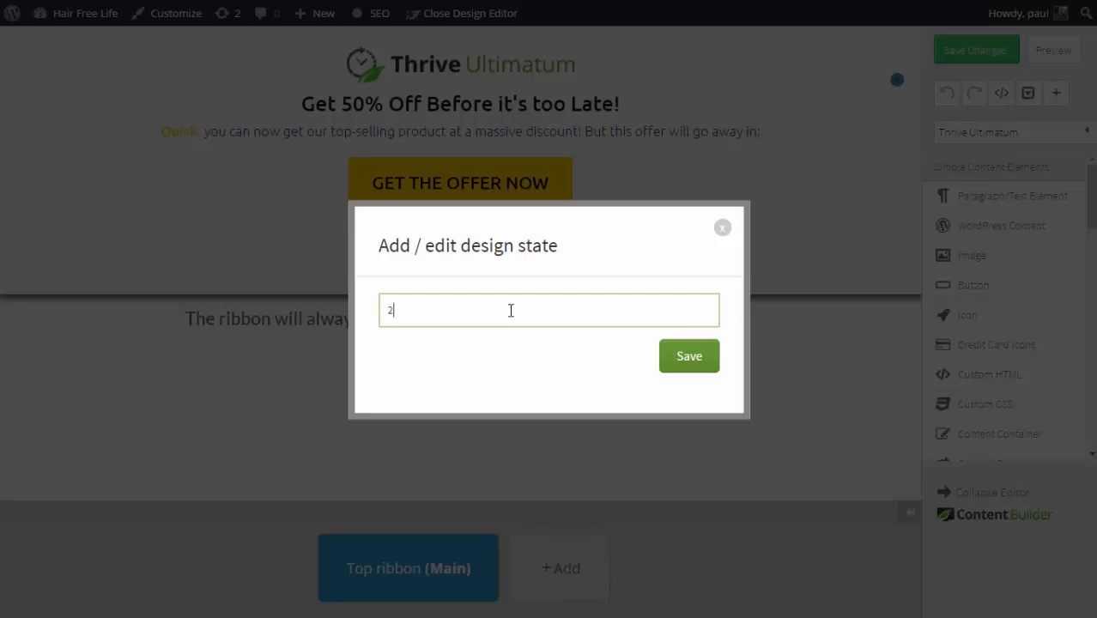
{"action": "type", "text": "rs togo"}
{"action": "key", "text": "BackSpace"}
{"action": "key", "text": "BackSpace"}
{"action": "type", "text": "go"}
{"action": "left_click", "coordinate": [668, 353]}
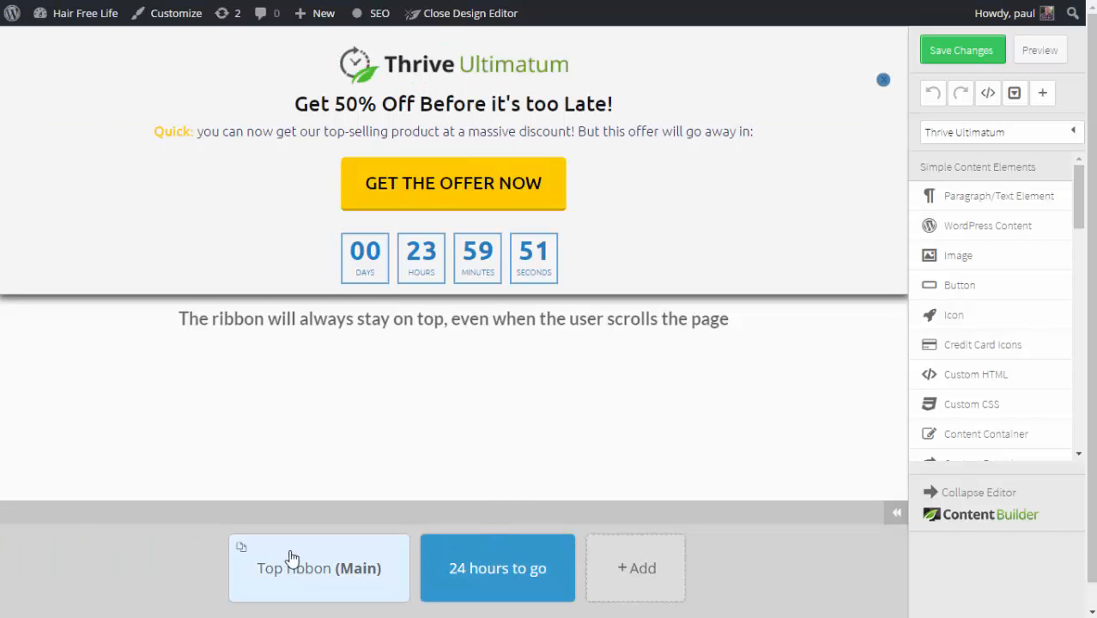
- Add a centred red text element above the logo reading "HURRY! ONLY 24 HOURS LEFT!!"
{"action": "left_click_drag", "start_coordinate": [927, 195], "coordinate": [682, 135]}
{"action": "left_click_drag", "start_coordinate": [444, 39], "coordinate": [444, 38]}
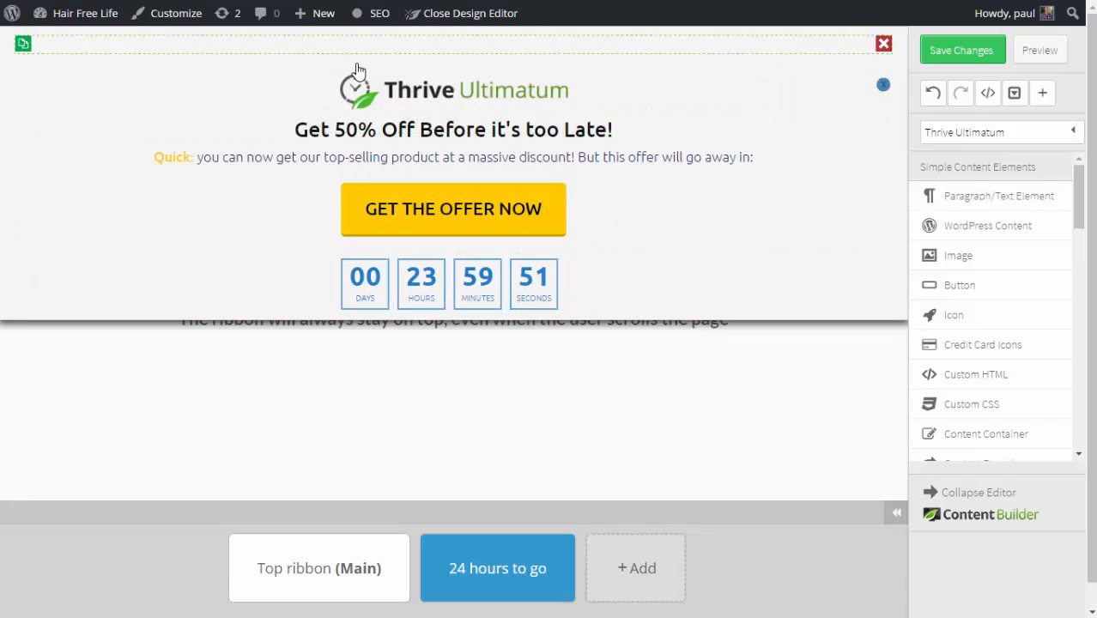
{"action": "left_click", "coordinate": [112, 107]}
{"action": "left_click", "coordinate": [137, 192]}
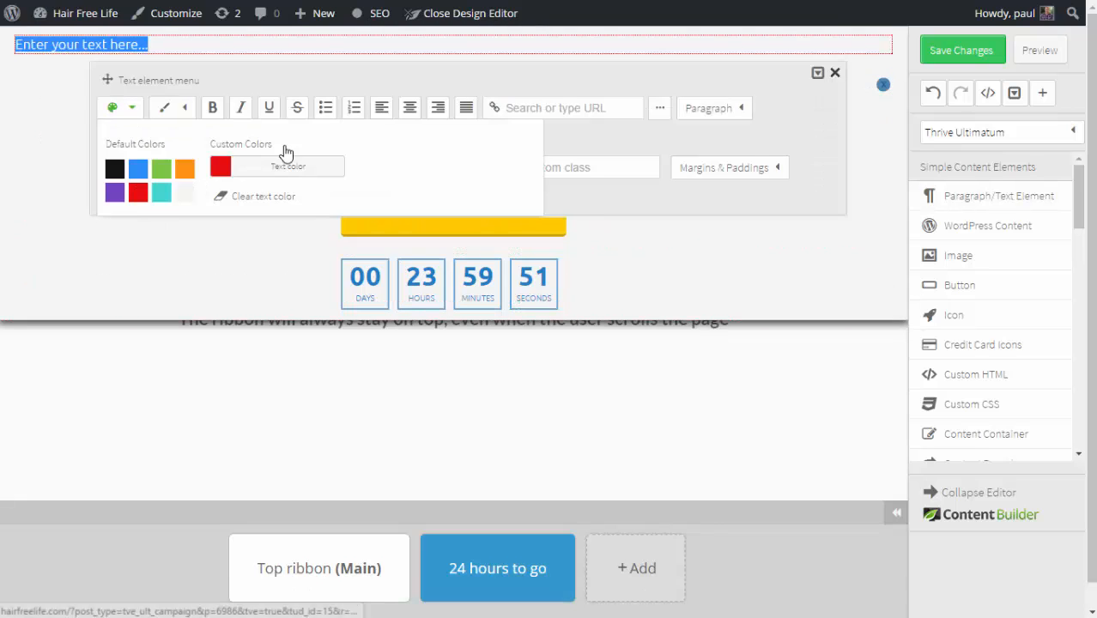
{"action": "left_click", "coordinate": [412, 107]}
{"action": "left_click", "coordinate": [431, 43]}
{"action": "type", "text": "HURRY"}
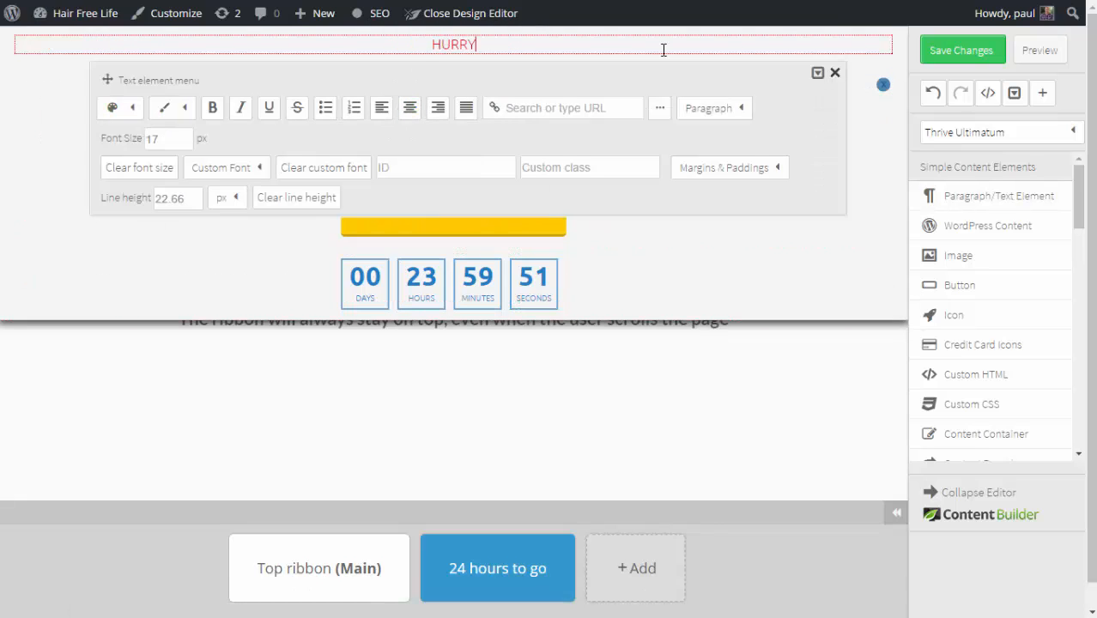
{"action": "type", "text": "! ONLY S4 HOURS LEFT!!"}
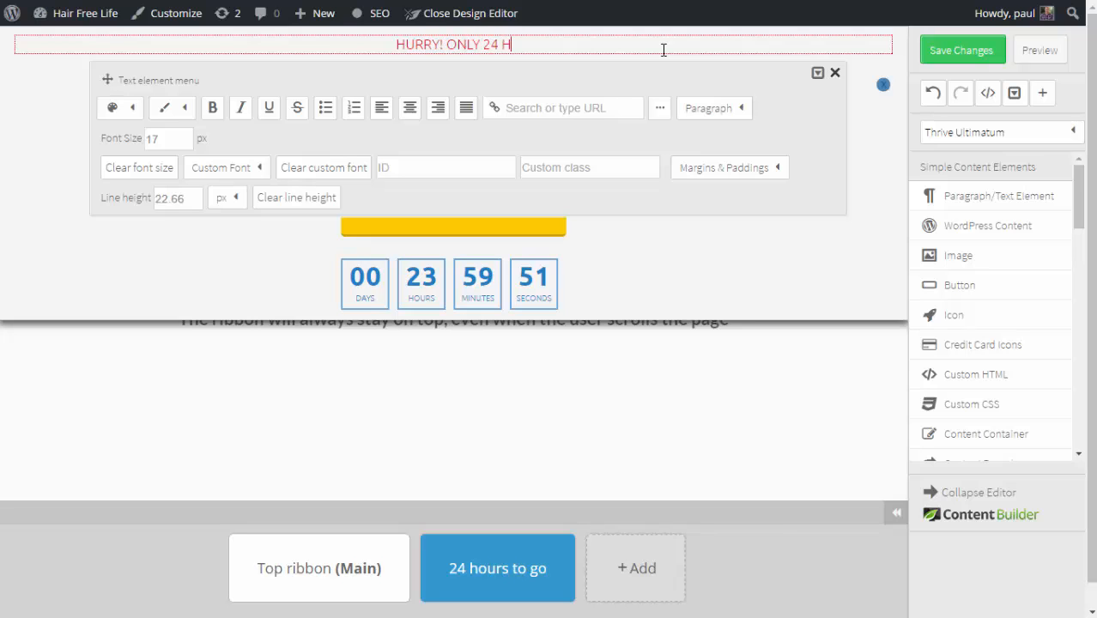
- Make "24 HOURS" bold in the hurry message and colour those words red
{"action": "left_click_drag", "start_coordinate": [446, 44], "coordinate": [509, 44]}
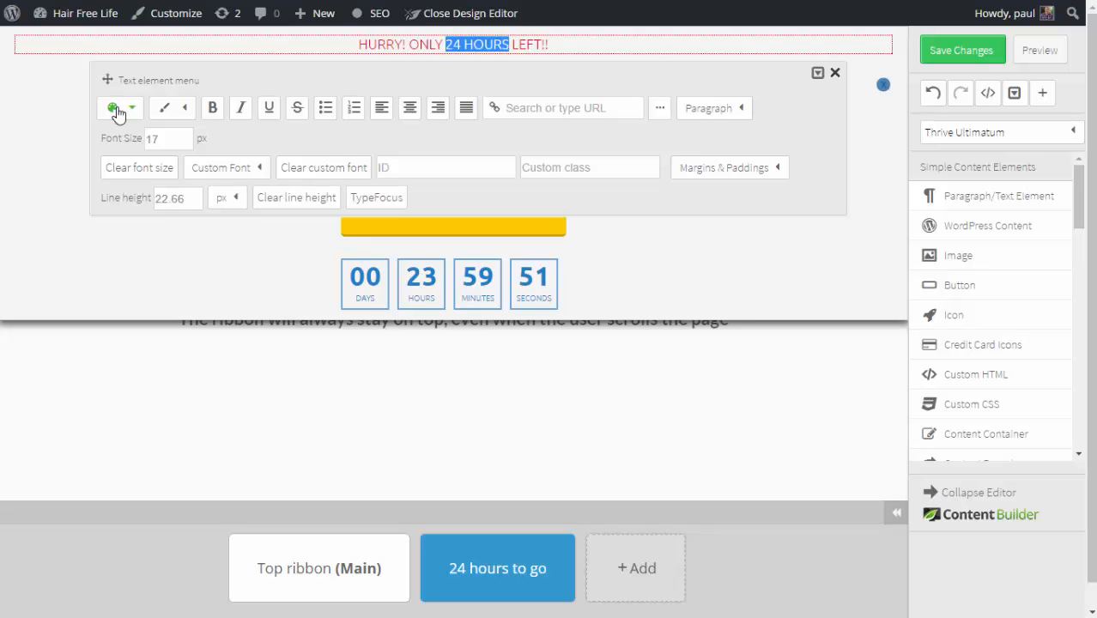
{"action": "left_click", "coordinate": [213, 108]}
{"action": "left_click", "coordinate": [287, 405]}
{"action": "left_click", "coordinate": [467, 45]}
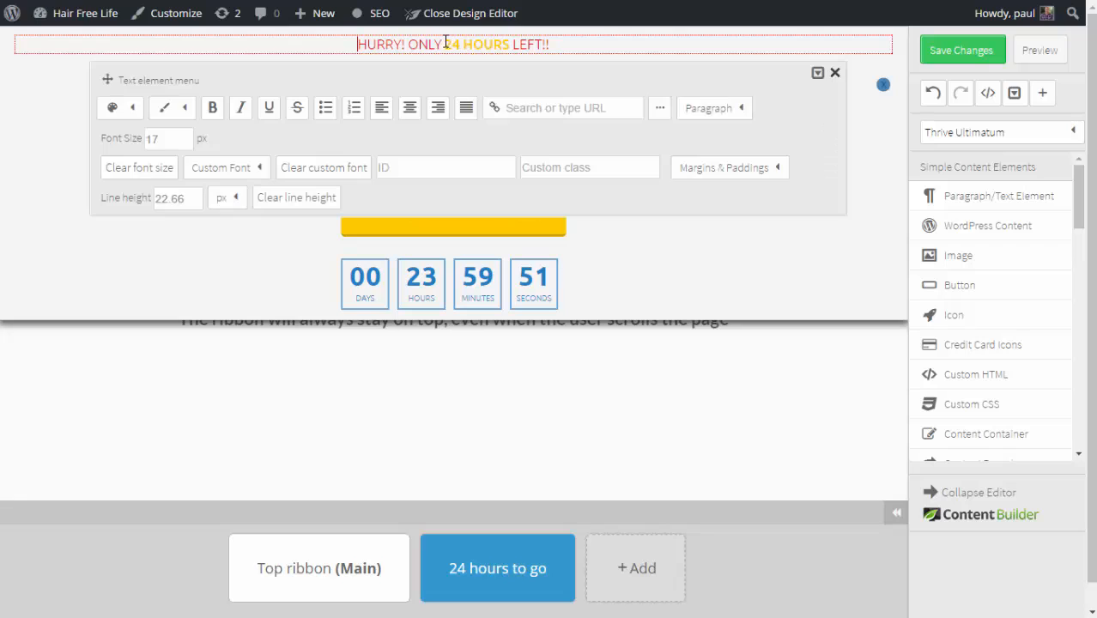
{"action": "left_click_drag", "start_coordinate": [446, 44], "coordinate": [509, 43]}
{"action": "left_click", "coordinate": [115, 107]}
{"action": "left_click", "coordinate": [138, 192]}
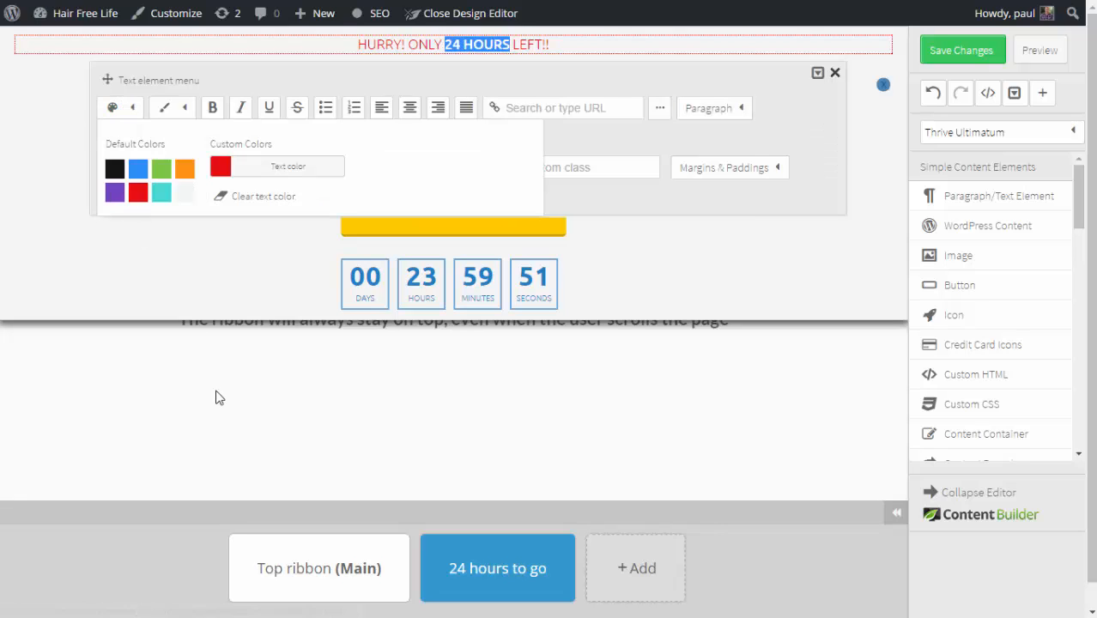
{"action": "left_click", "coordinate": [218, 421]}
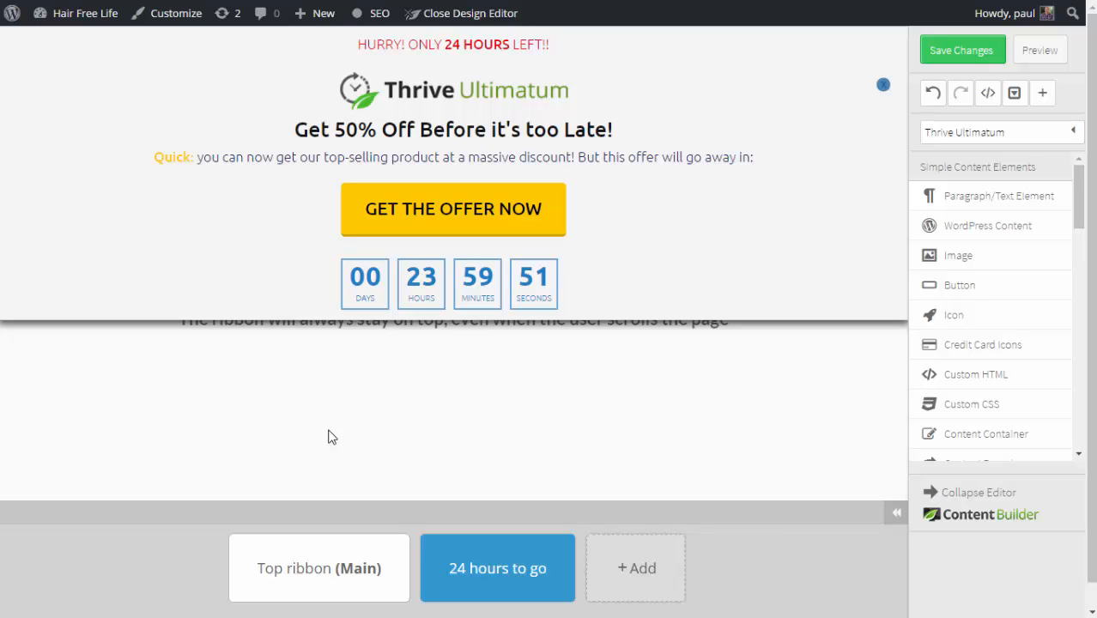
- Set the hurry message's font size to 30 px and save the design
{"action": "left_click", "coordinate": [512, 58]}
{"action": "left_click", "coordinate": [275, 505]}
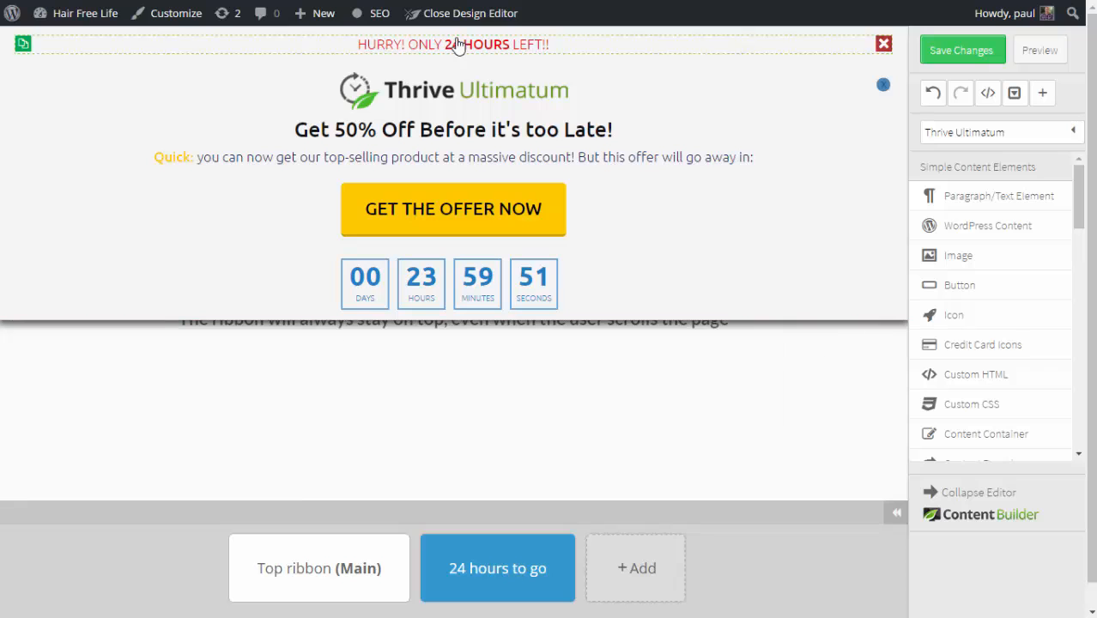
{"action": "left_click", "coordinate": [453, 43]}
{"action": "left_click", "coordinate": [168, 138]}
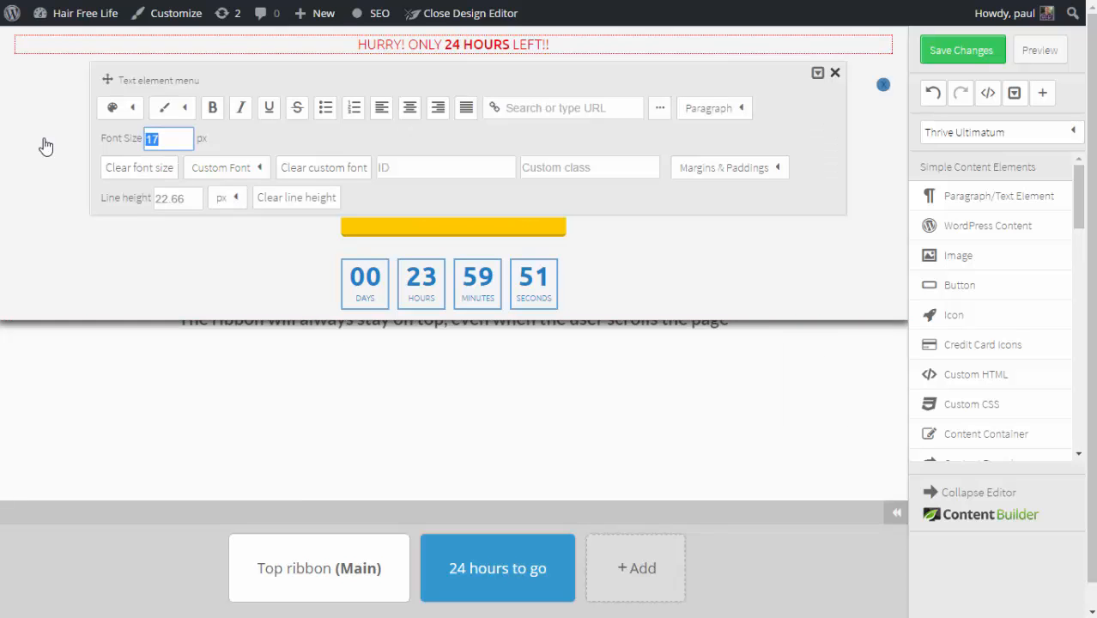
{"action": "type", "text": "30"}
{"action": "left_click", "coordinate": [591, 463]}
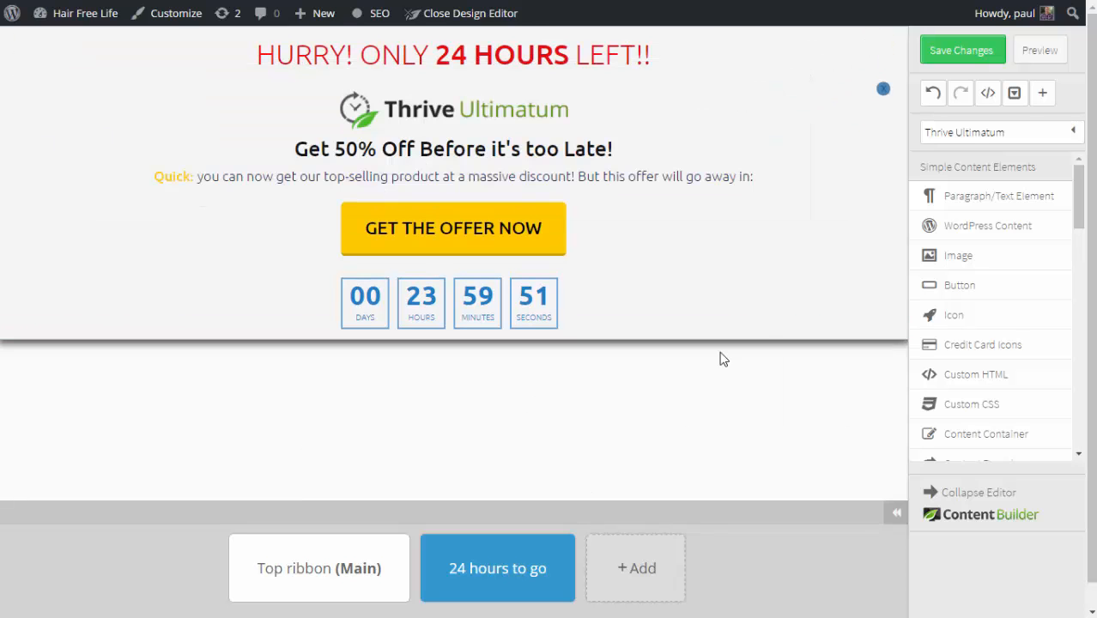
{"action": "left_click", "coordinate": [989, 48]}
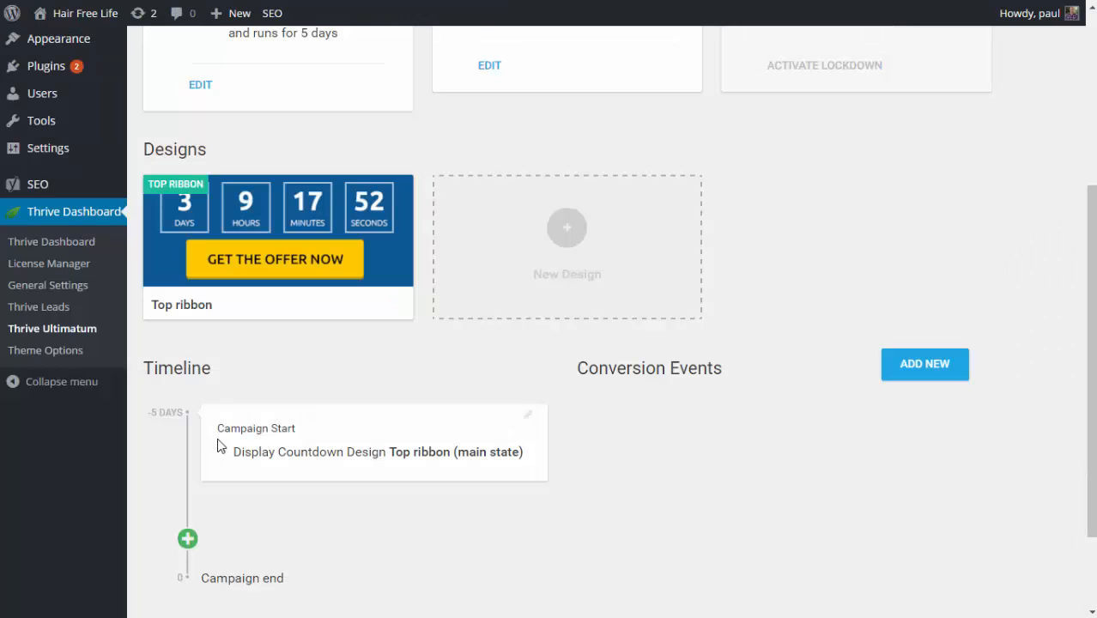
- Add a timeline event 1 day before the countdown reaches zero showing the Top ribbon in its "24 hours to go" state
{"action": "scroll", "coordinate": [829, 446], "scroll_direction": "down", "scroll_amount": 2}
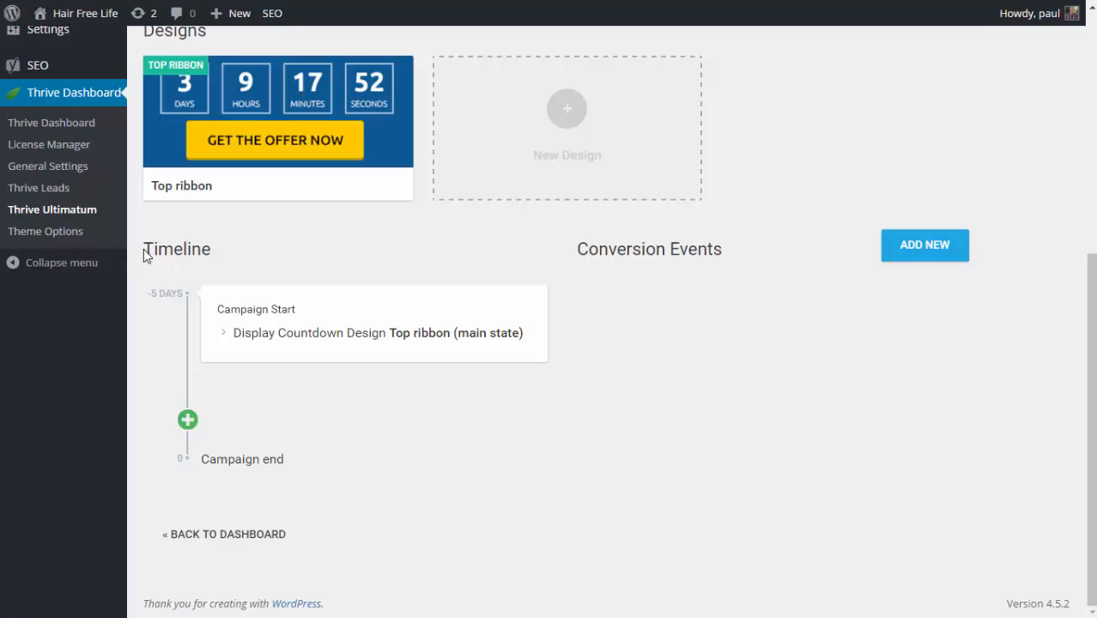
{"action": "left_click", "coordinate": [187, 419]}
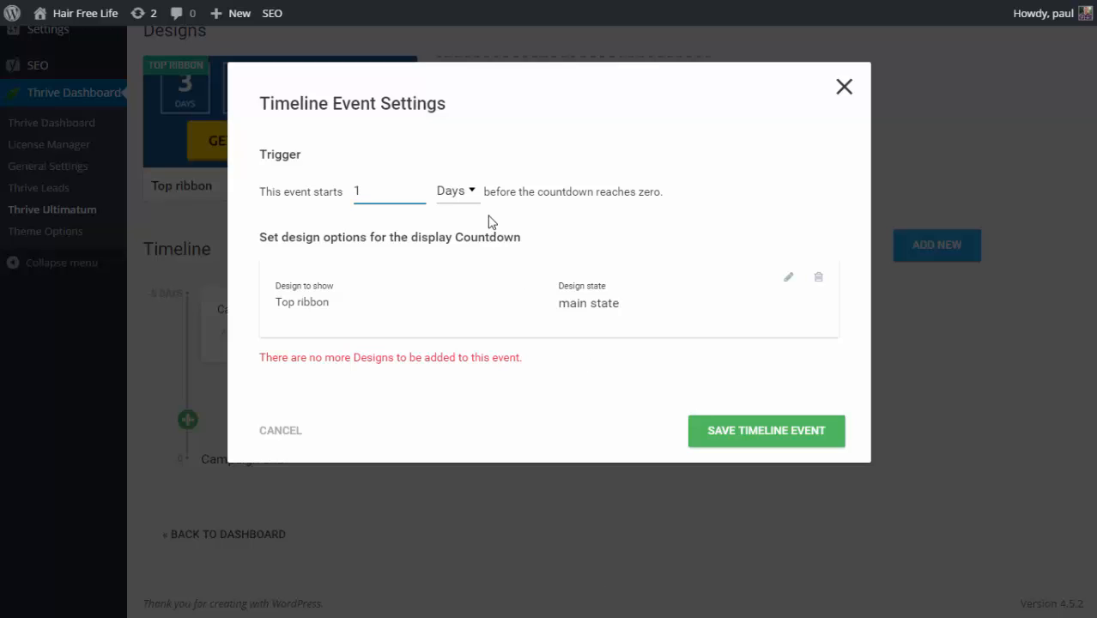
{"action": "left_click", "coordinate": [791, 280]}
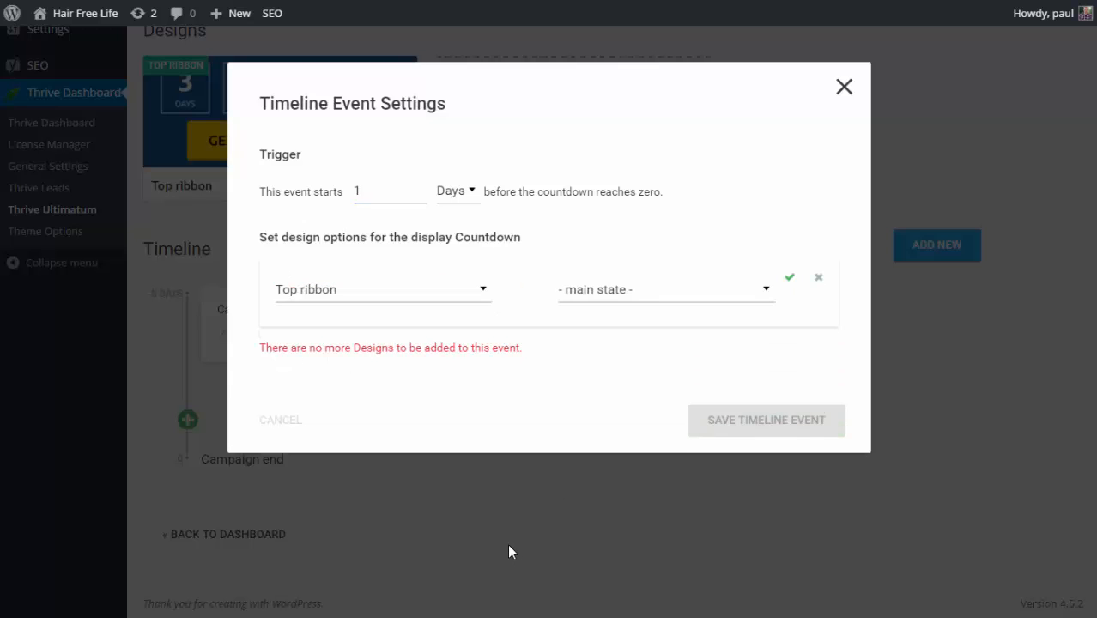
{"action": "left_click", "coordinate": [438, 297]}
{"action": "left_click", "coordinate": [352, 361]}
{"action": "left_click", "coordinate": [666, 295]}
{"action": "left_click", "coordinate": [646, 383]}
{"action": "left_click", "coordinate": [790, 277]}
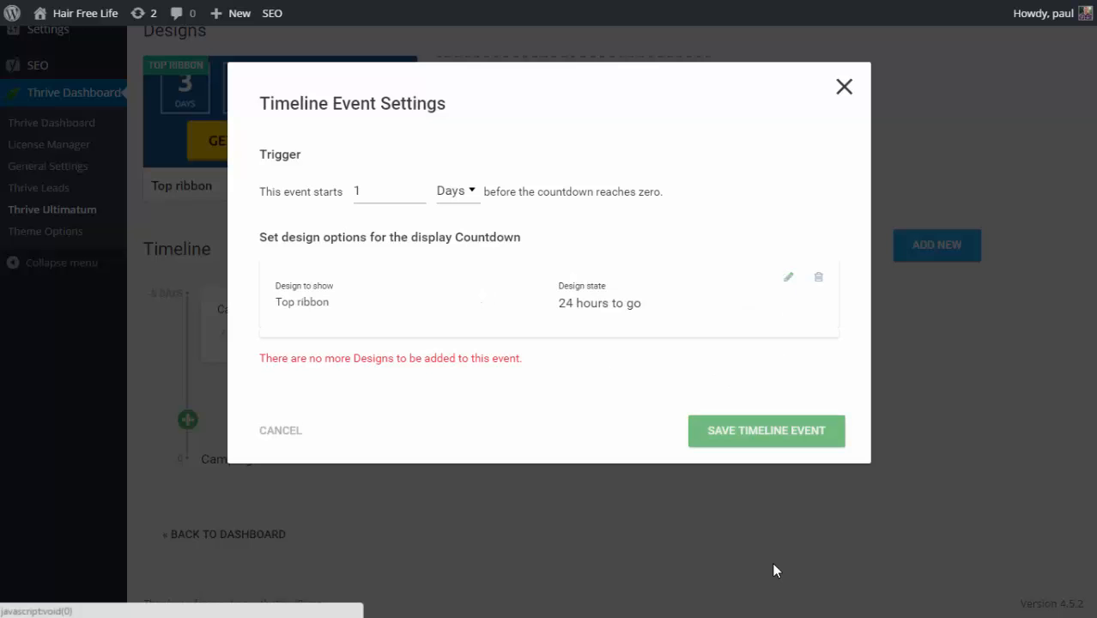
{"action": "left_click", "coordinate": [770, 447]}
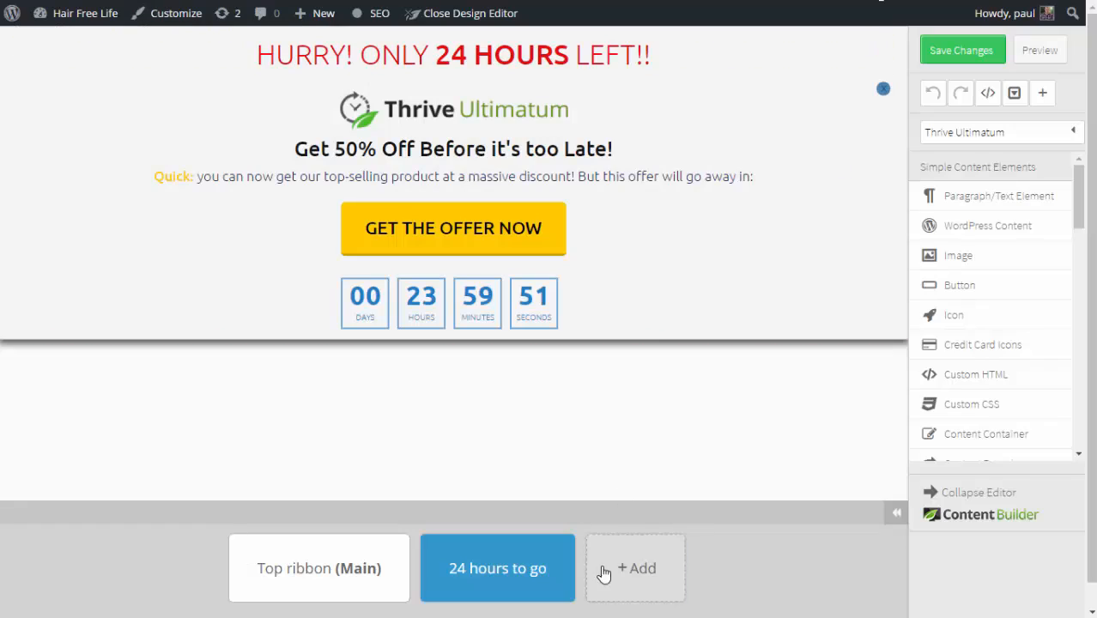
- Add another Top ribbon design state named "6 HOURS LEFT"
{"action": "left_click", "coordinate": [606, 574]}
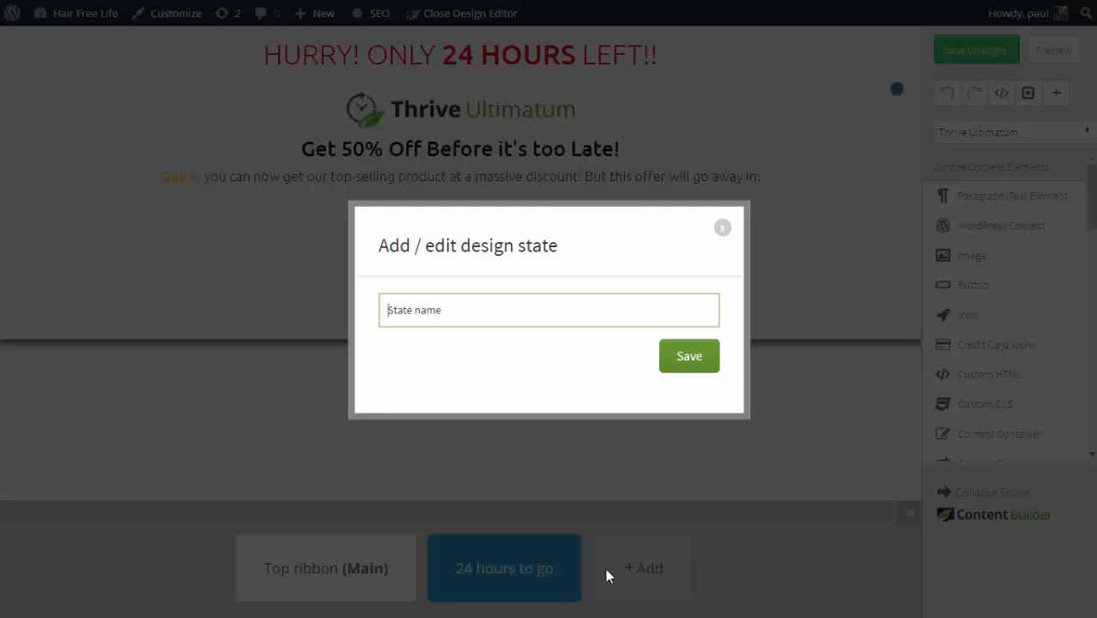
{"action": "type", "text": "6 HOURS LEFT"}
{"action": "left_click", "coordinate": [711, 353]}
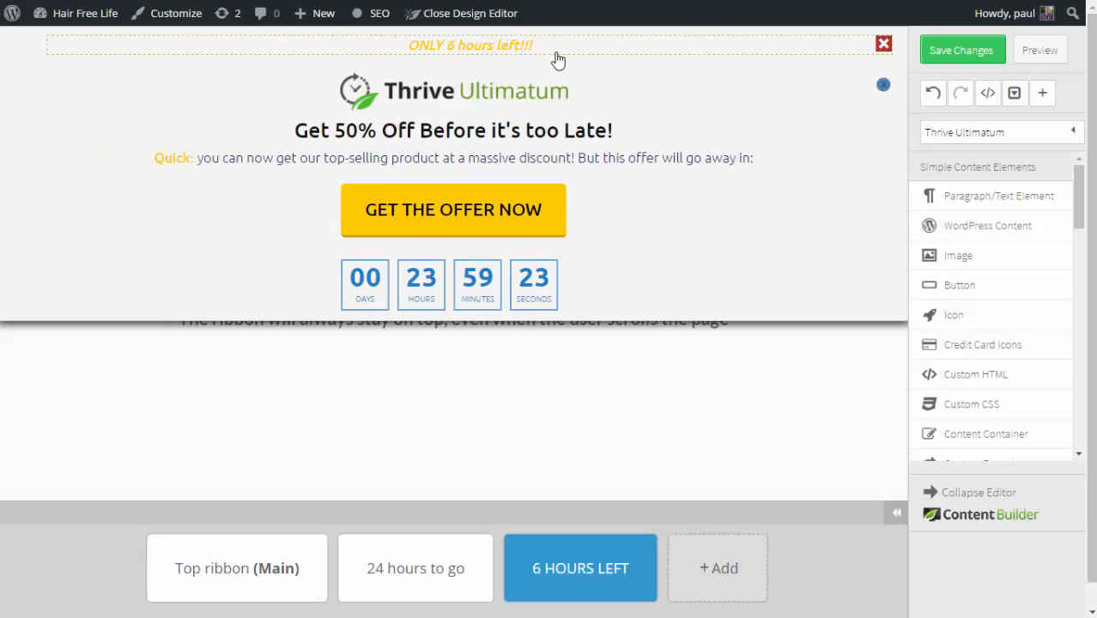
- Colour the "ONLY 6 hours left!!!" message red and save the design
{"action": "left_click_drag", "start_coordinate": [556, 53], "coordinate": [339, 37]}
{"action": "left_click", "coordinate": [112, 108]}
{"action": "left_click", "coordinate": [138, 192]}
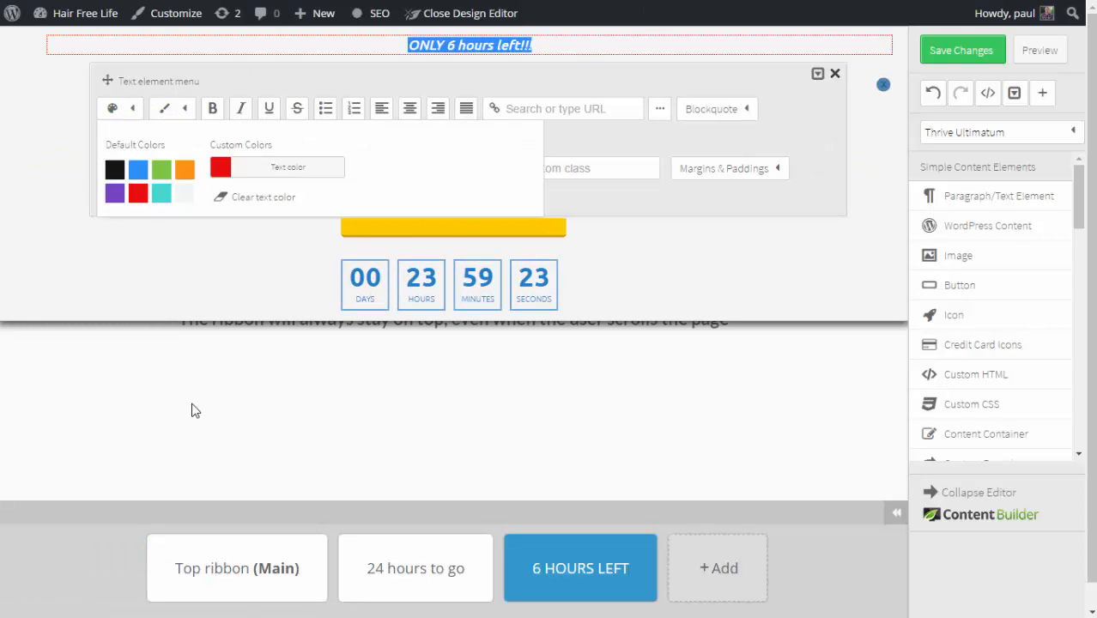
{"action": "left_click", "coordinate": [193, 410]}
{"action": "left_click", "coordinate": [962, 51]}
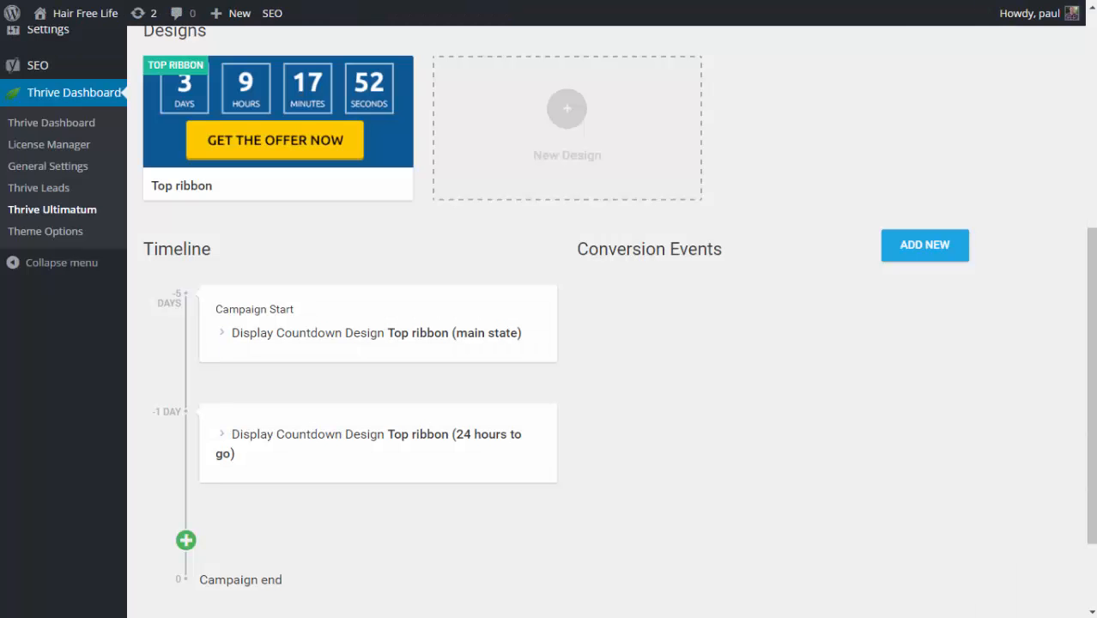
- Add a timeline event 6 hours before the countdown reaches zero showing the Top ribbon in its "6 HOURS LEFT" state
{"action": "left_click", "coordinate": [187, 540]}
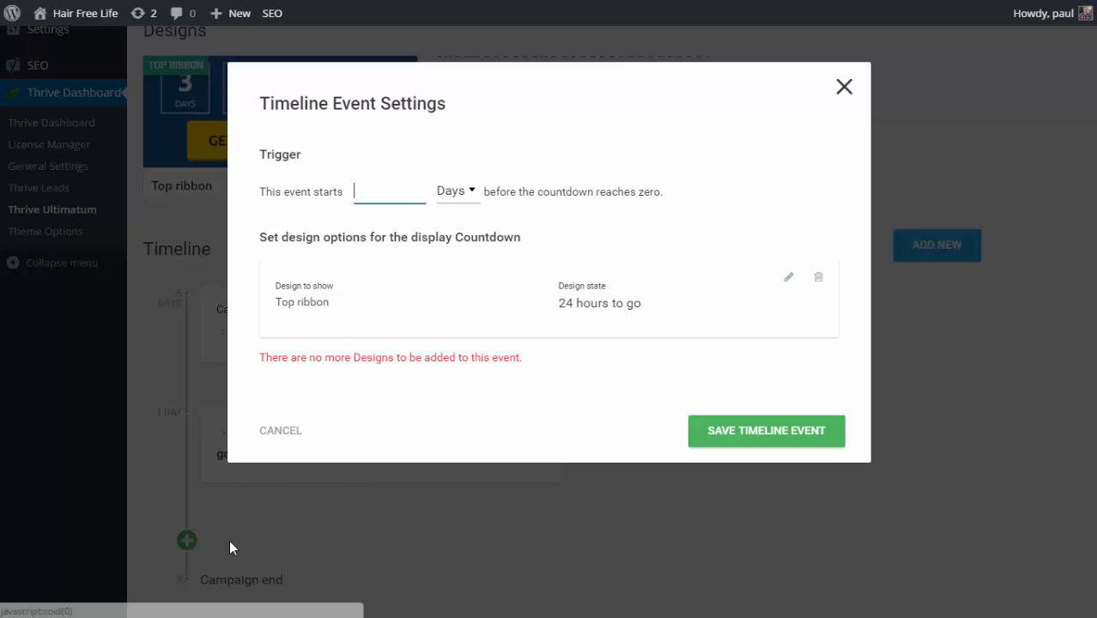
{"action": "left_click", "coordinate": [462, 194]}
{"action": "left_click", "coordinate": [456, 254]}
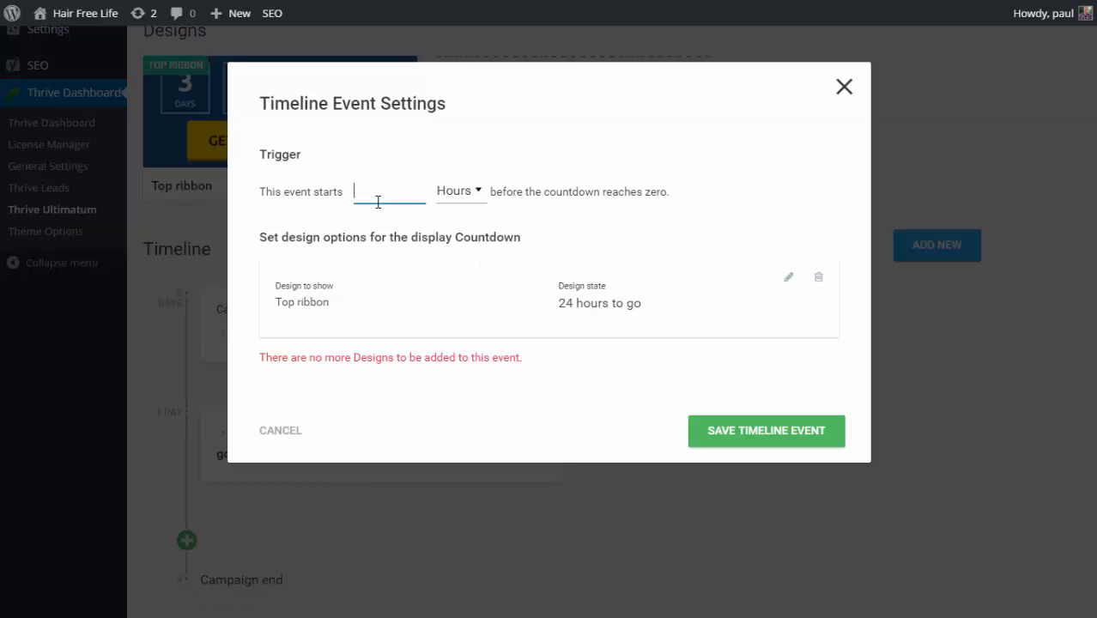
{"action": "type", "text": "6"}
{"action": "left_click", "coordinate": [789, 277]}
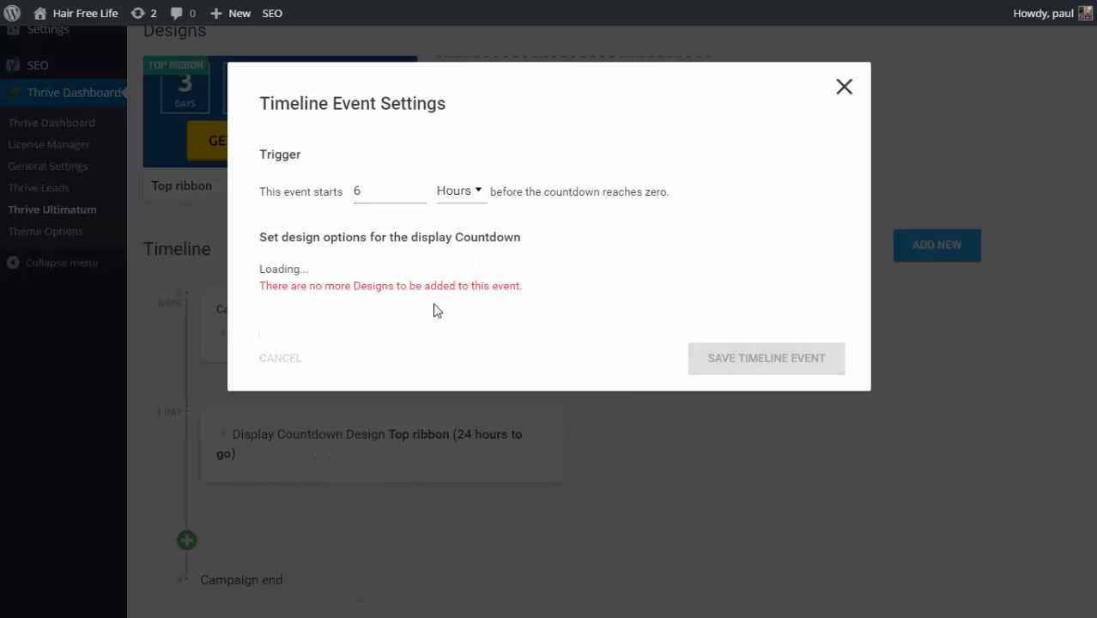
{"action": "left_click", "coordinate": [420, 300]}
{"action": "left_click", "coordinate": [333, 356]}
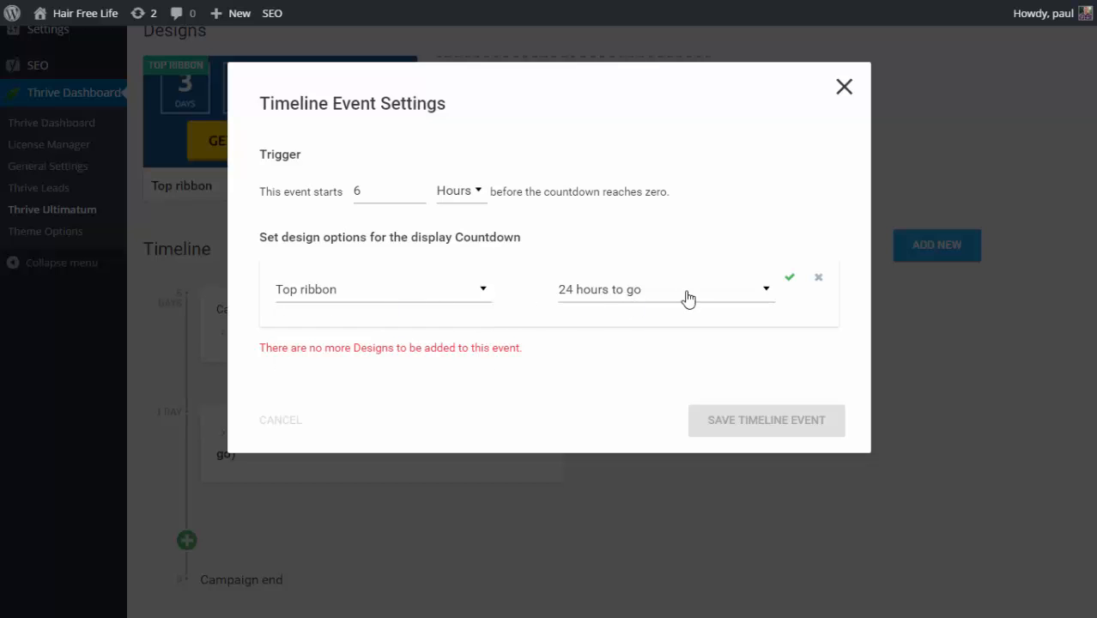
{"action": "left_click", "coordinate": [687, 297]}
{"action": "left_click", "coordinate": [620, 412]}
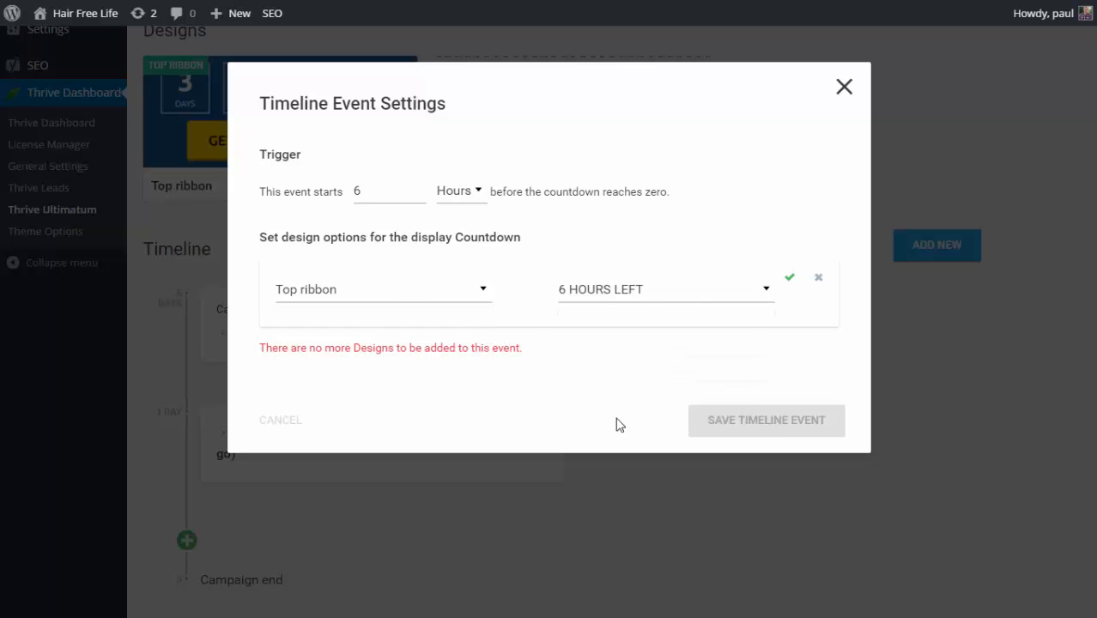
{"action": "left_click", "coordinate": [789, 277]}
{"action": "left_click", "coordinate": [777, 429]}
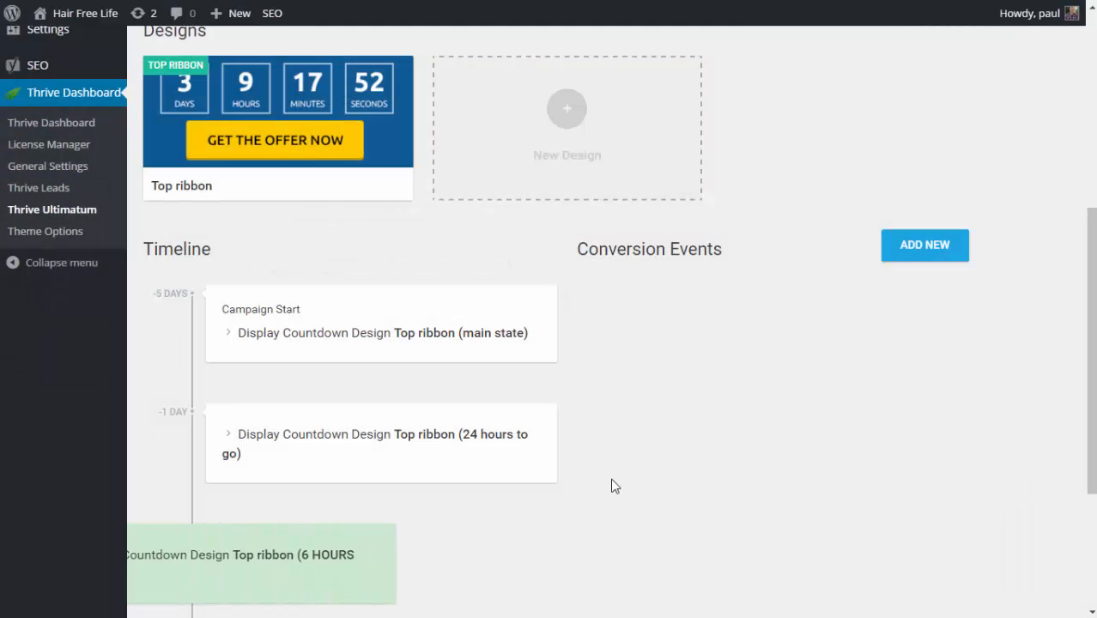
{"action": "scroll", "coordinate": [679, 448], "scroll_direction": "down", "scroll_amount": 1}
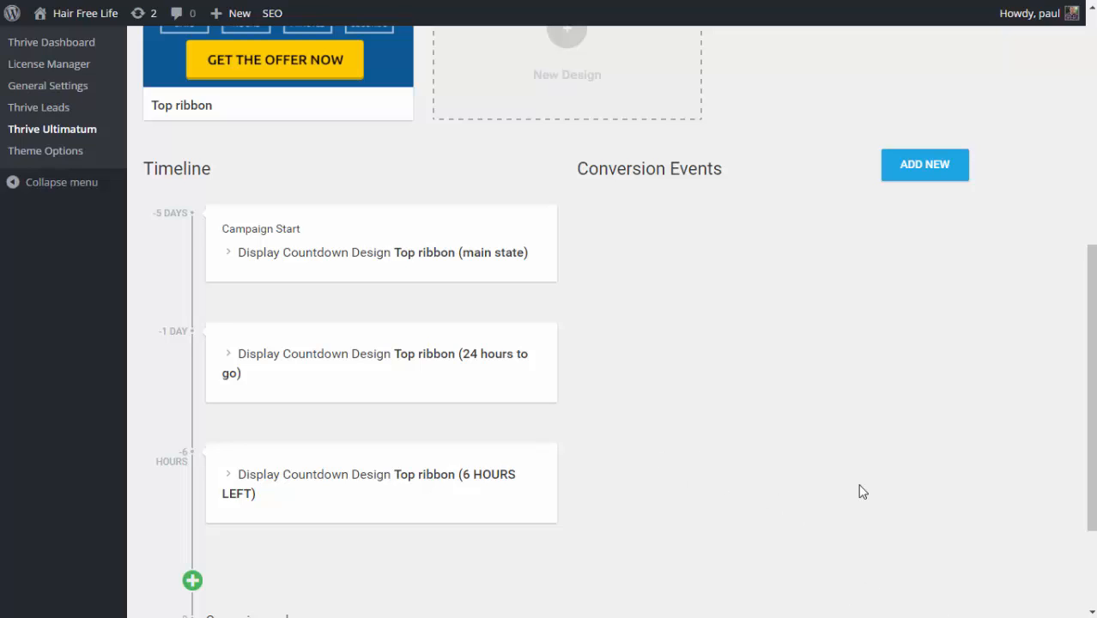
- Add a new Widget design to the campaign
{"action": "scroll", "coordinate": [860, 490], "scroll_direction": "up", "scroll_amount": 6}
{"action": "scroll", "coordinate": [859, 490], "scroll_direction": "down", "scroll_amount": 3}
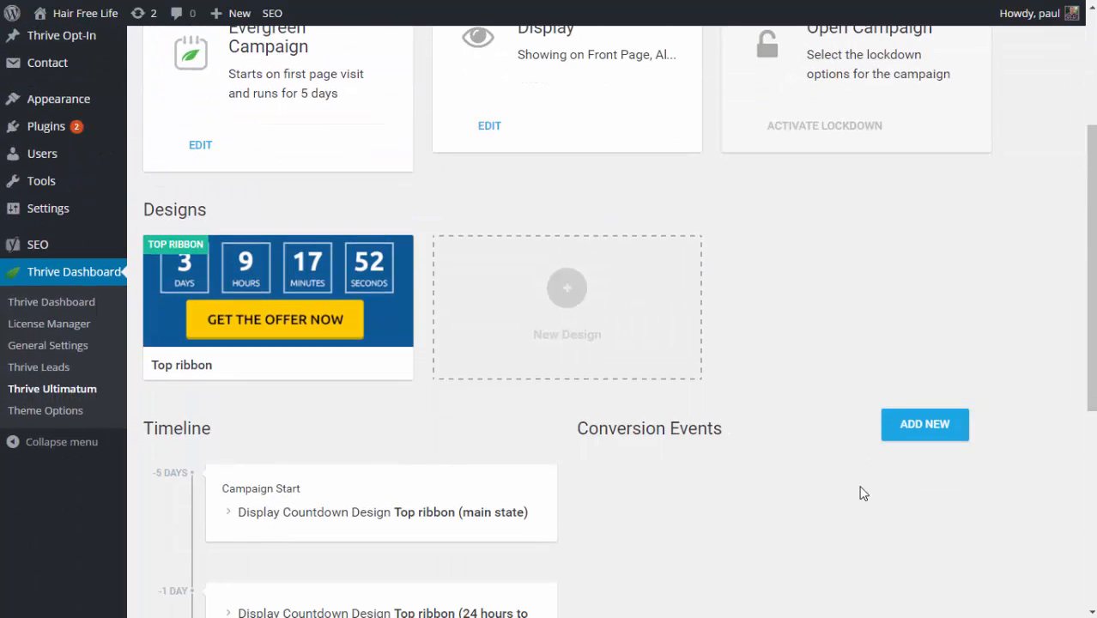
{"action": "left_click", "coordinate": [561, 339]}
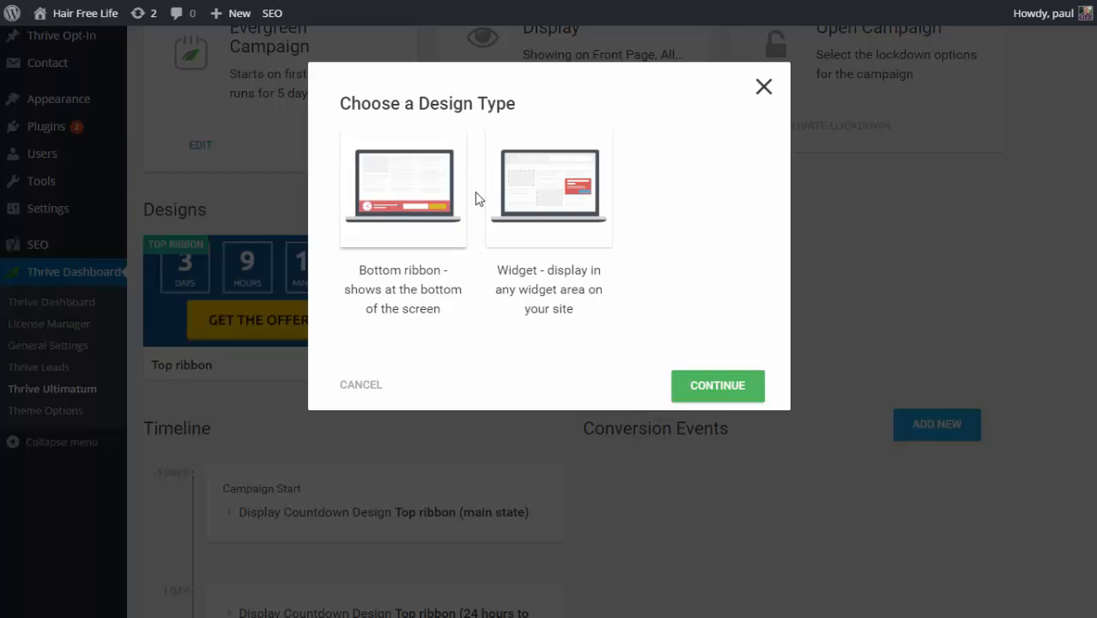
{"action": "left_click", "coordinate": [517, 182]}
{"action": "left_click", "coordinate": [699, 399]}
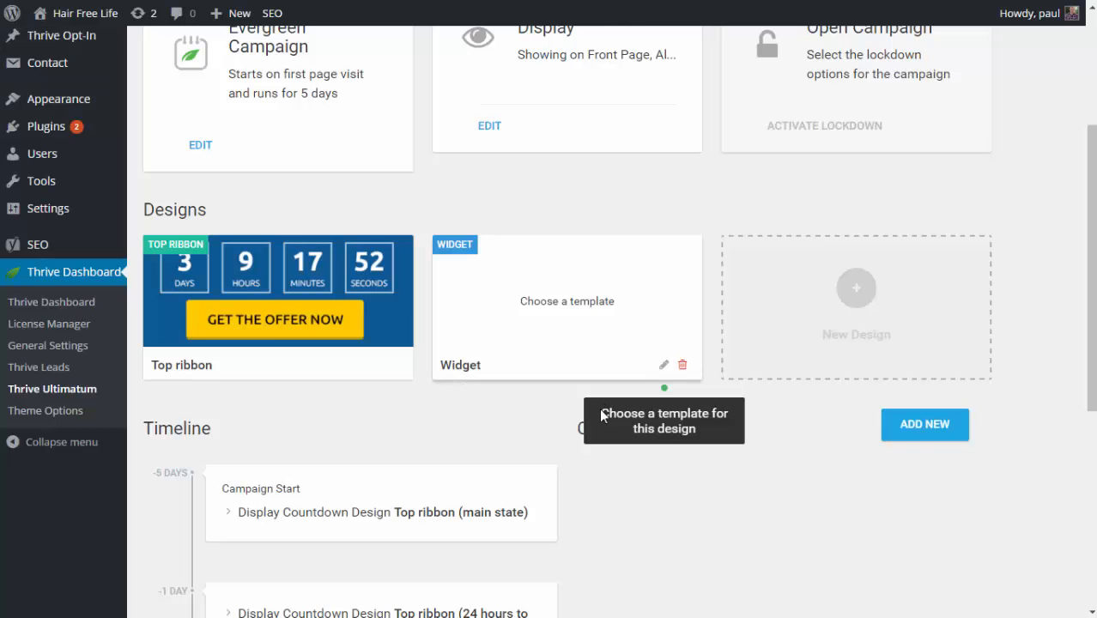
- Apply the Widget Set 004 countdown template to the Widget design
{"action": "left_click", "coordinate": [664, 365]}
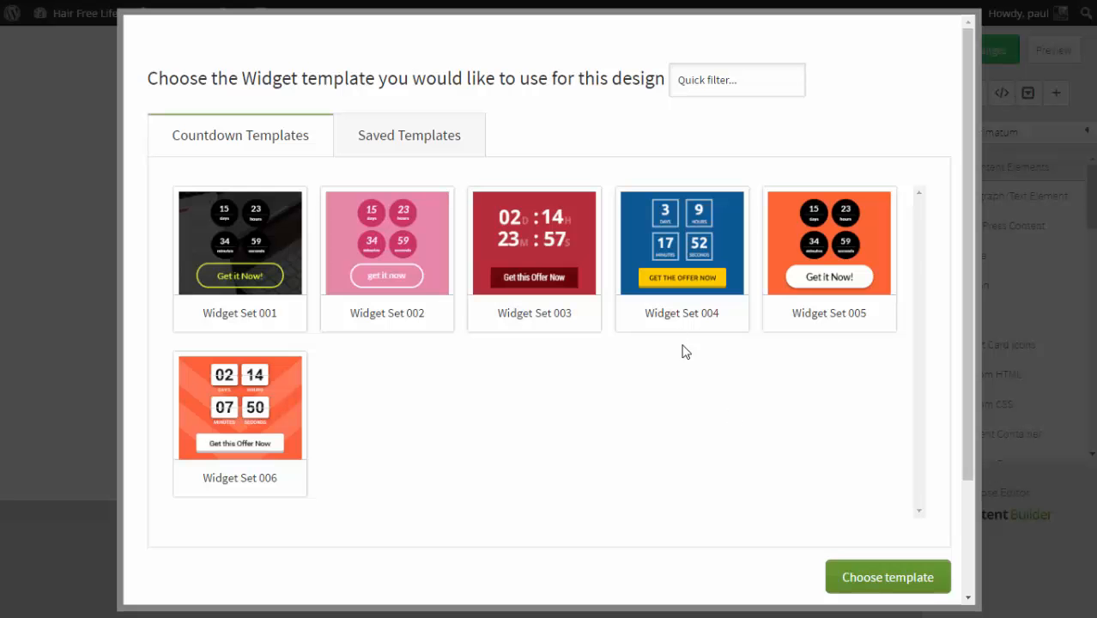
{"action": "left_click", "coordinate": [679, 270]}
{"action": "left_click", "coordinate": [899, 581]}
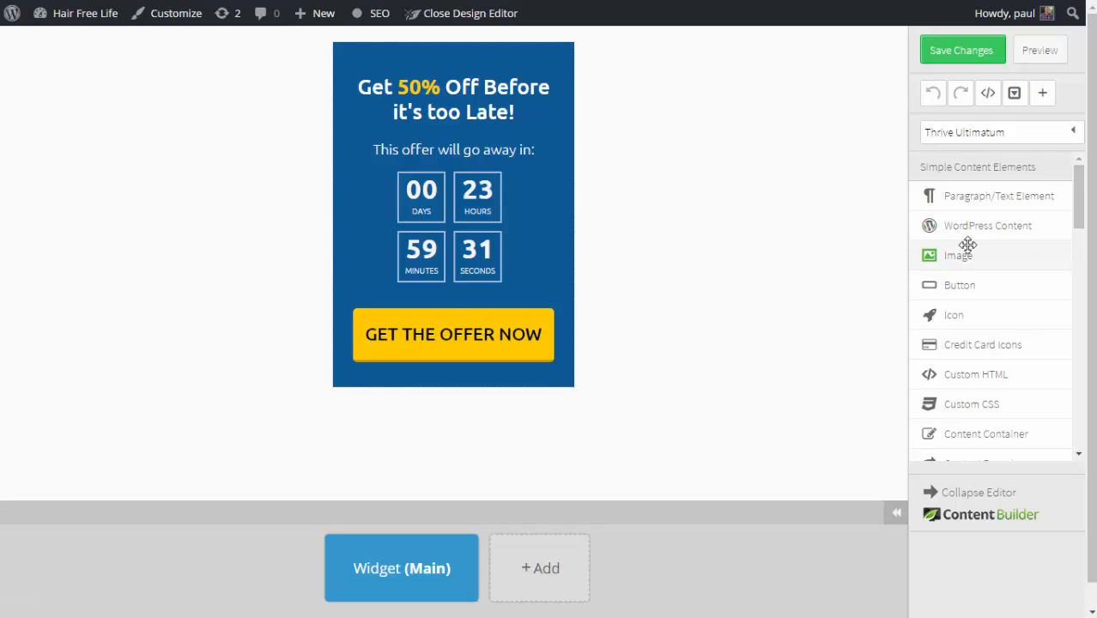
- Insert the Thrive Ultimatum logo from the media library above the widget's heading
{"action": "left_click_drag", "start_coordinate": [961, 254], "coordinate": [445, 67]}
{"action": "left_click", "coordinate": [440, 108]}
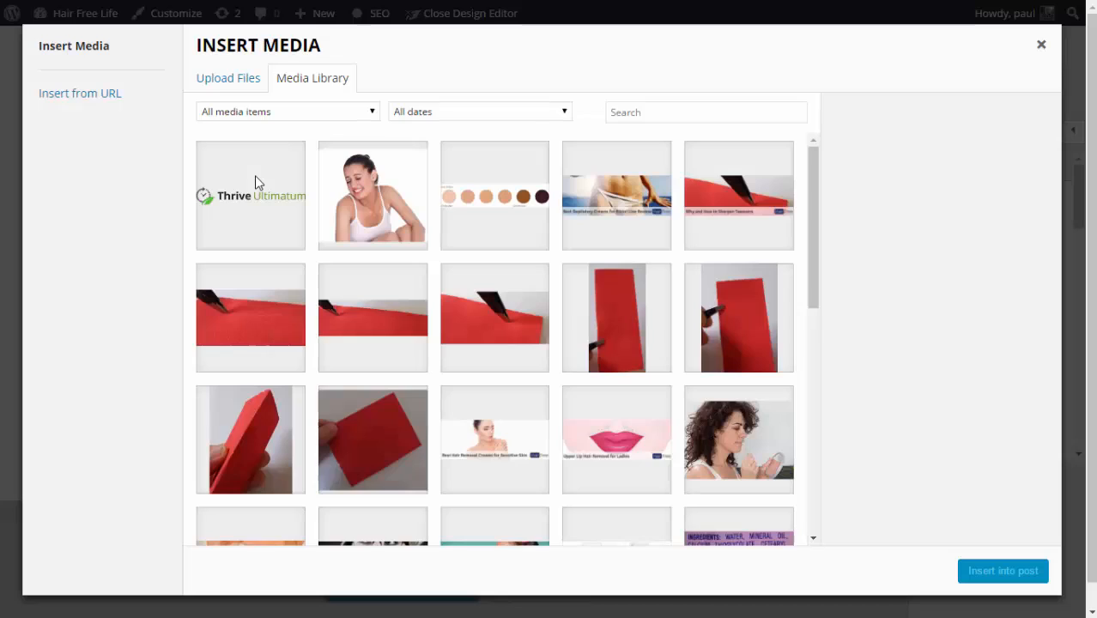
{"action": "left_click", "coordinate": [257, 181]}
{"action": "left_click", "coordinate": [995, 575]}
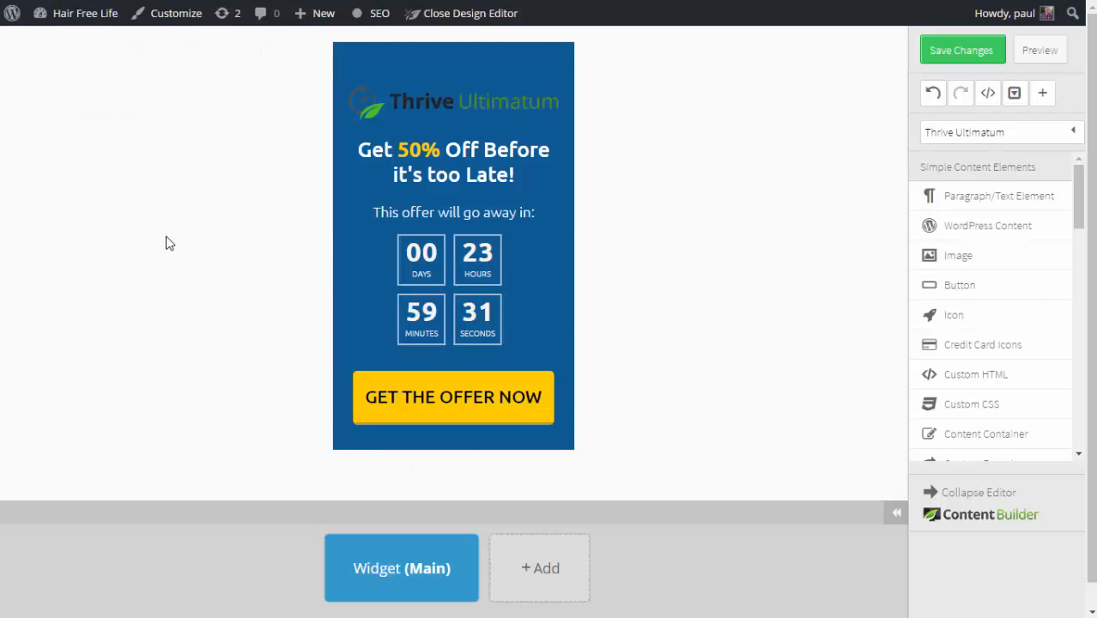
- Set the widget's background colour to light grey
{"action": "left_click", "coordinate": [342, 230]}
{"action": "left_click", "coordinate": [132, 505]}
{"action": "left_click", "coordinate": [184, 588]}
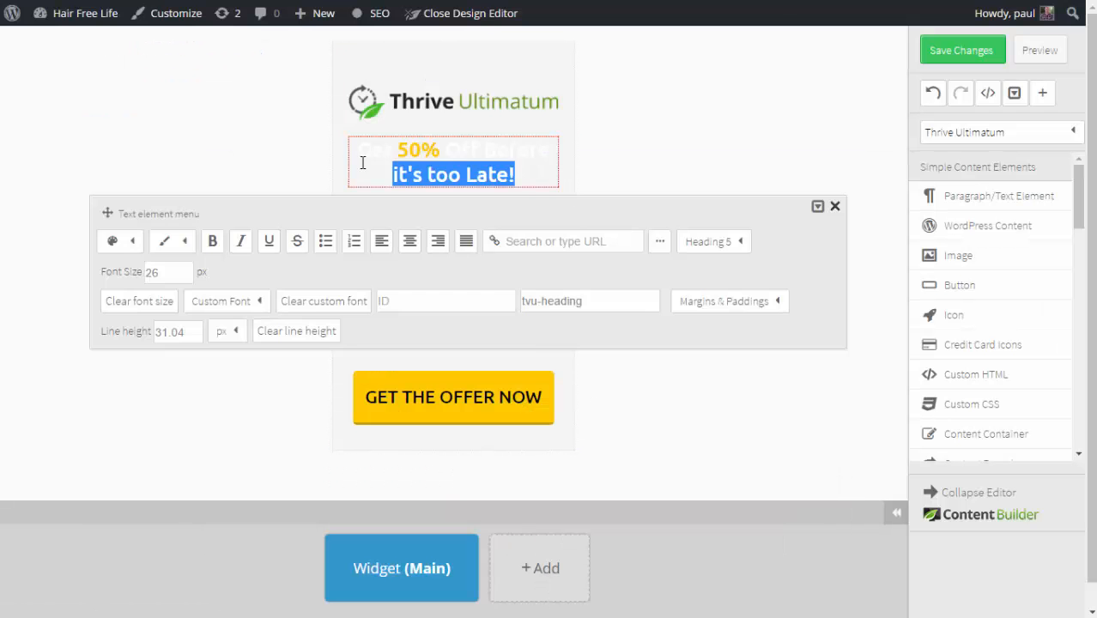
- Colour the "This offer will go away in:" line black and save the widget design
{"action": "left_click", "coordinate": [468, 215]}
{"action": "triple_click", "coordinate": [468, 215]}
{"action": "left_click", "coordinate": [119, 275]}
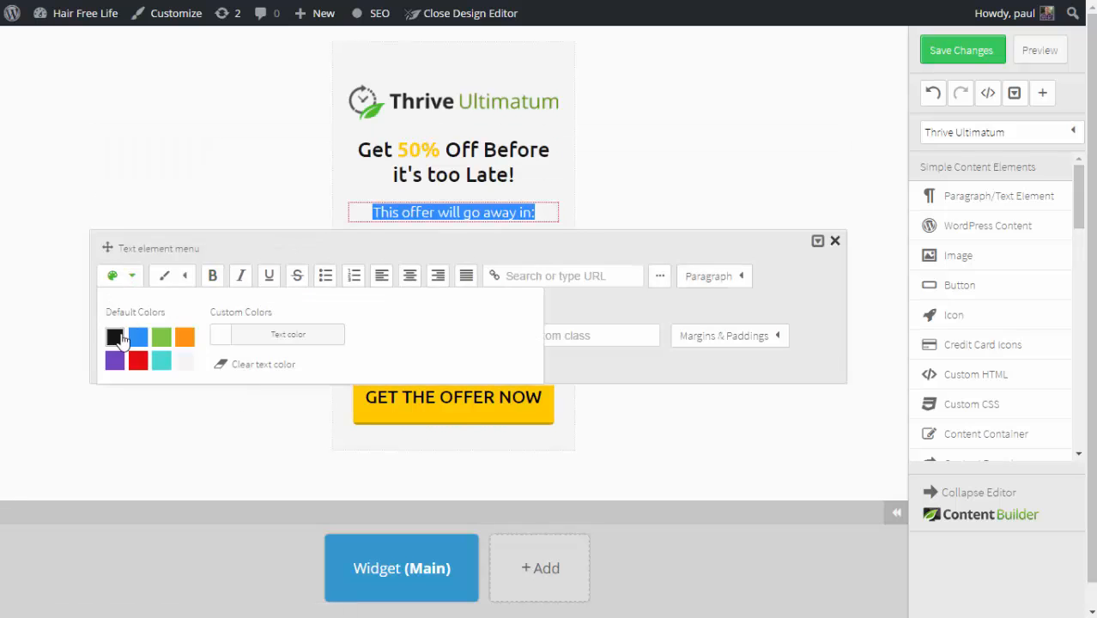
{"action": "left_click", "coordinate": [114, 336]}
{"action": "left_click", "coordinate": [283, 447]}
{"action": "left_click", "coordinate": [970, 53]}
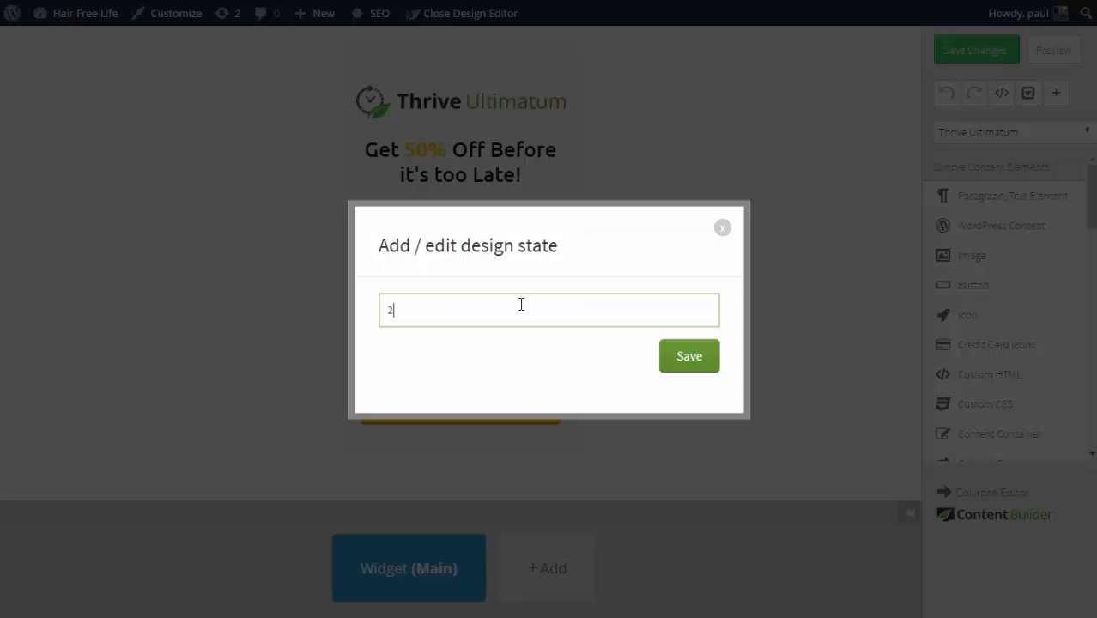
- Add two widget design states named "24 hours to go" and "6 hours to go"
{"action": "type", "text": "4 hours to go"}
{"action": "left_click", "coordinate": [668, 359]}
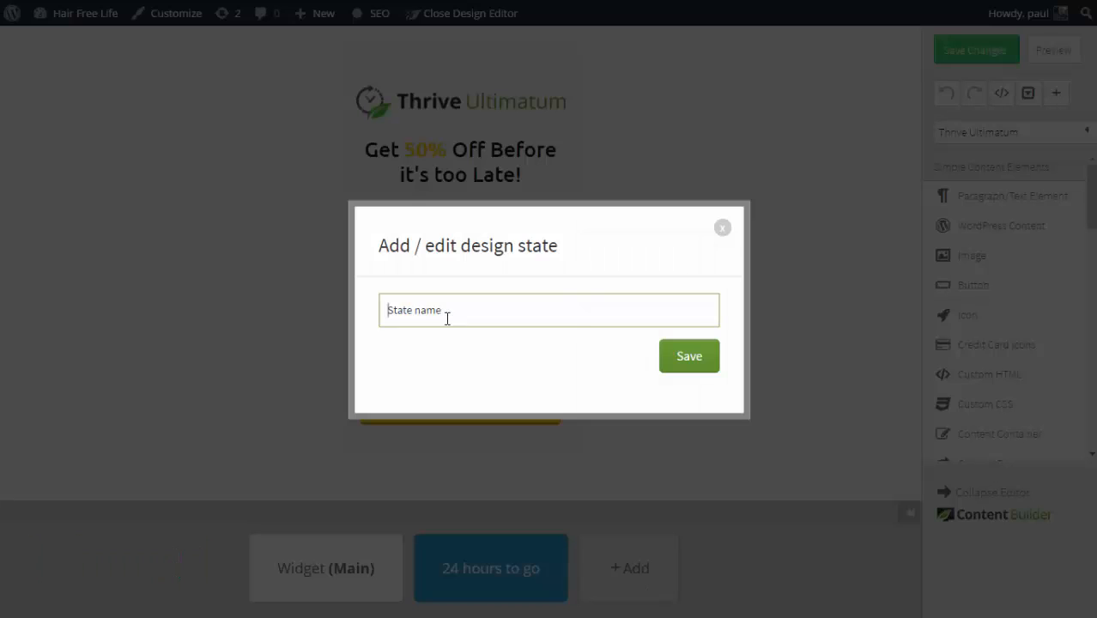
{"action": "type", "text": "6 hours to go"}
{"action": "left_click", "coordinate": [688, 355]}
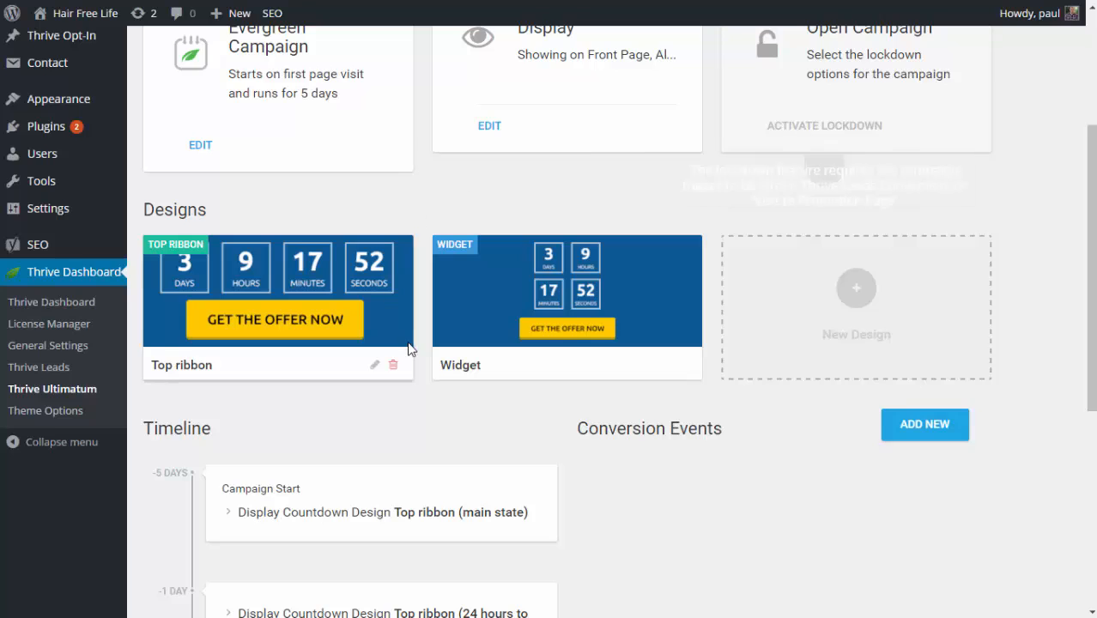
- Add the Widget in its main state to the Campaign Start timeline event and save the event
{"action": "scroll", "coordinate": [339, 361], "scroll_direction": "down", "scroll_amount": 2}
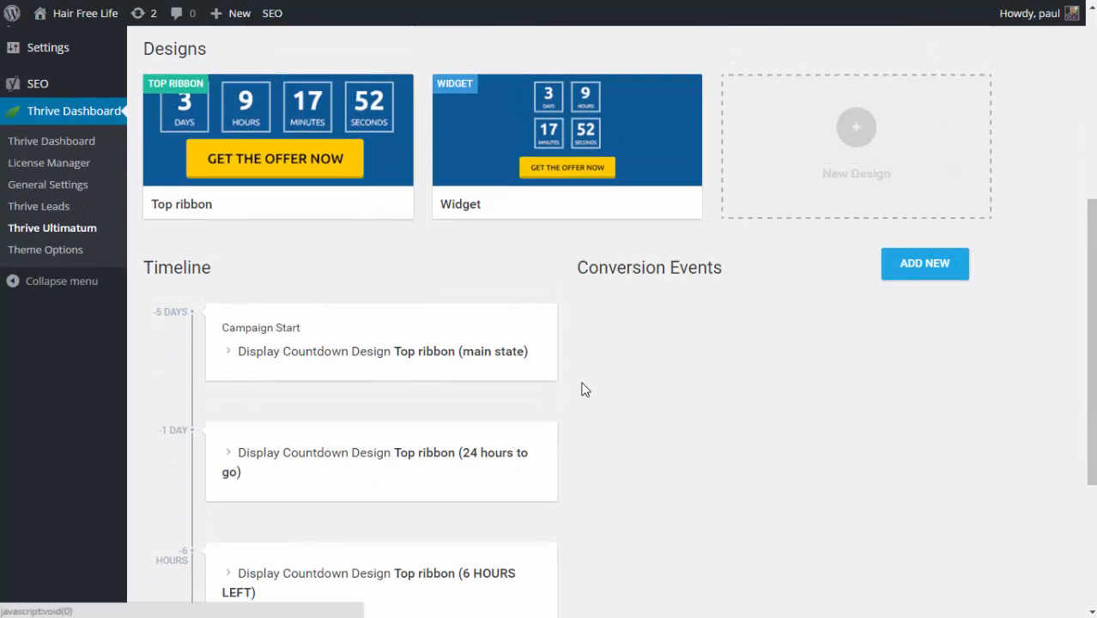
{"action": "scroll", "coordinate": [581, 387], "scroll_direction": "down", "scroll_amount": 1}
{"action": "left_click", "coordinate": [537, 236]}
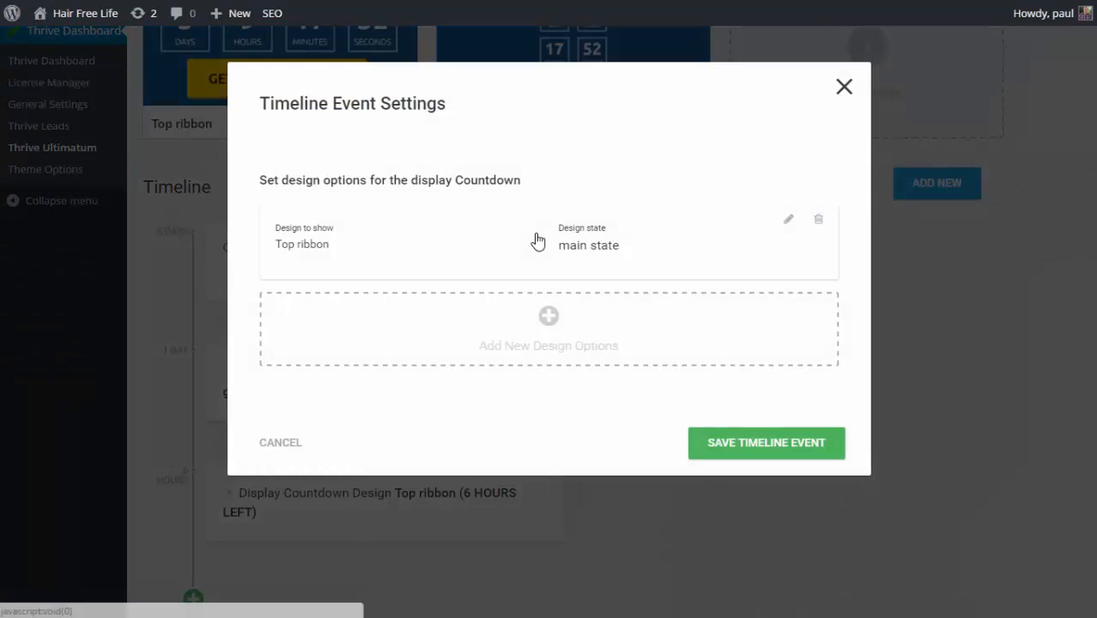
{"action": "left_click", "coordinate": [525, 325]}
{"action": "left_click", "coordinate": [336, 316]}
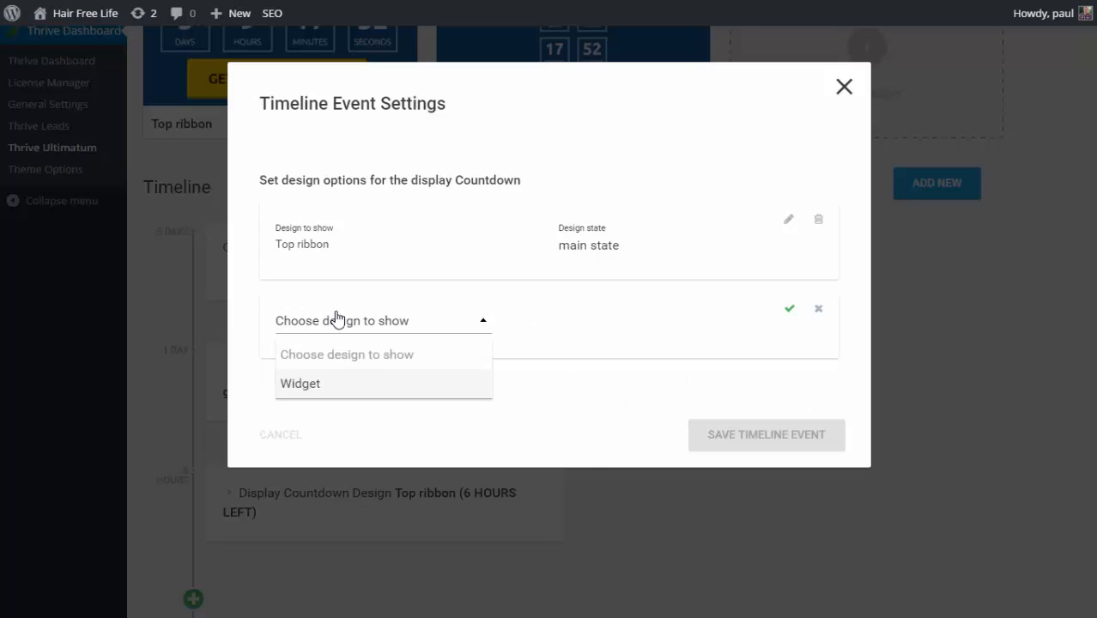
{"action": "left_click", "coordinate": [340, 390]}
{"action": "left_click", "coordinate": [626, 326]}
{"action": "left_click", "coordinate": [622, 386]}
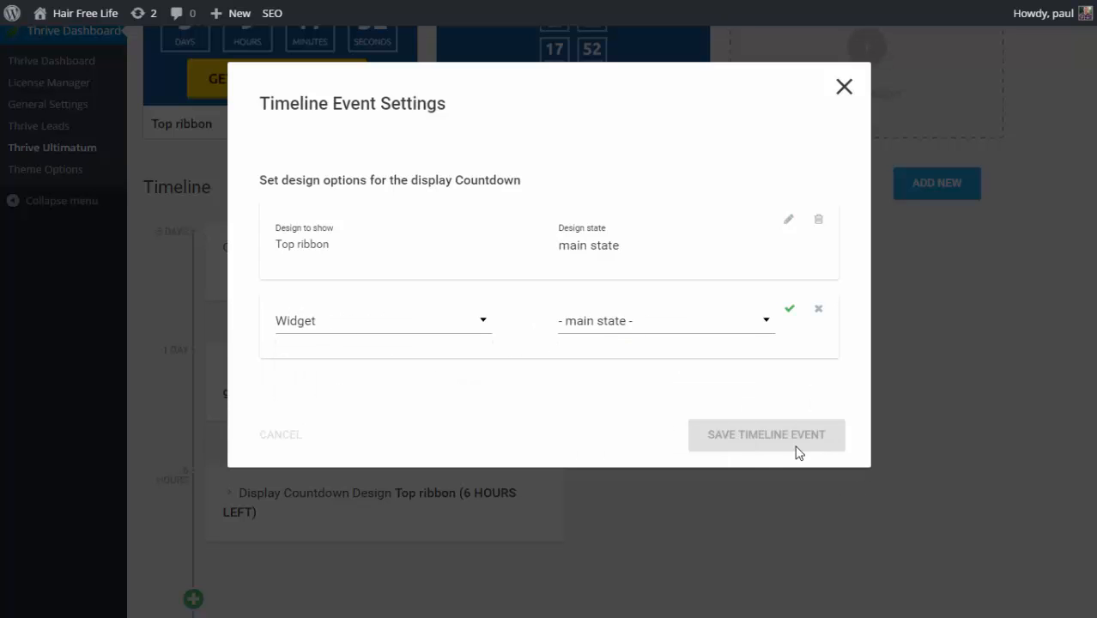
{"action": "left_click", "coordinate": [769, 448]}
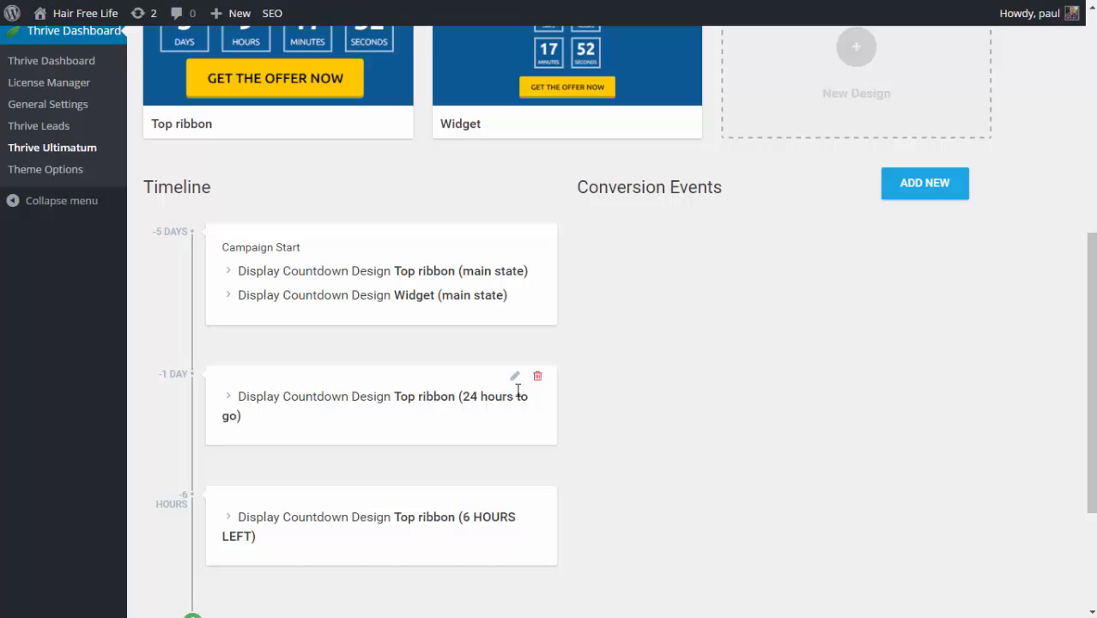
- Add the Widget in its "24 hours to go" state to the timeline event 1 day before the end and save it
{"action": "left_click", "coordinate": [505, 412]}
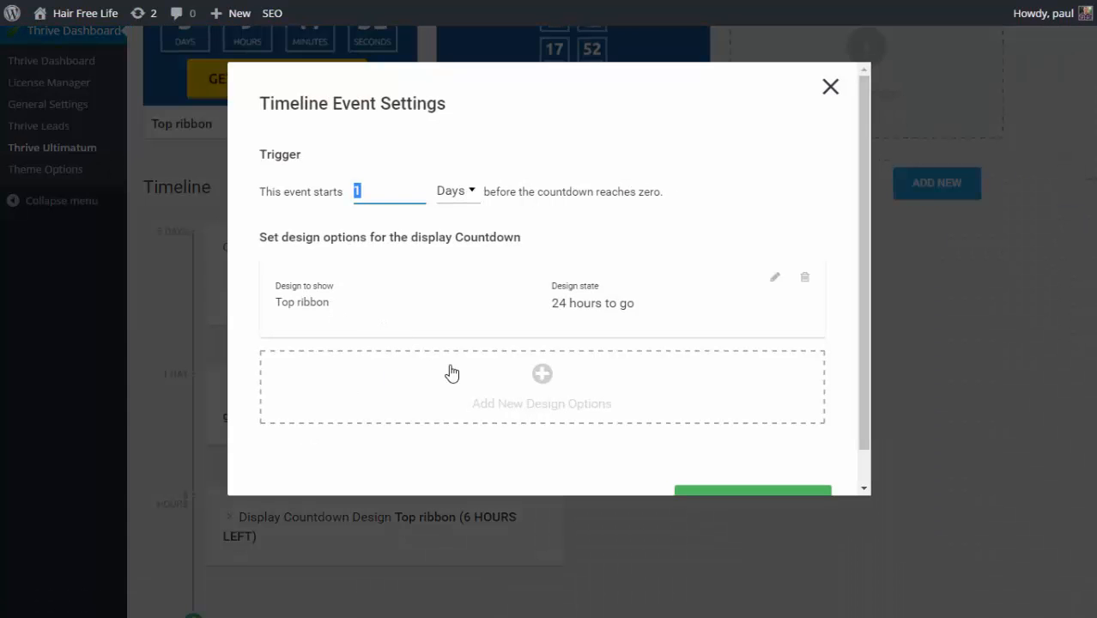
{"action": "left_click", "coordinate": [558, 395]}
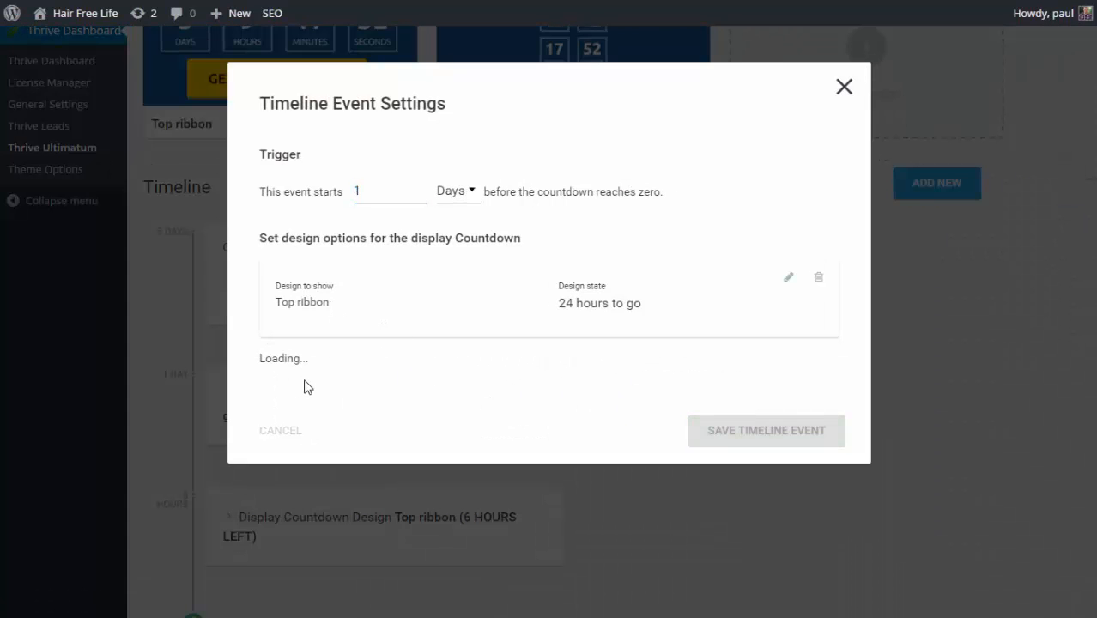
{"action": "left_click", "coordinate": [311, 382]}
{"action": "left_click", "coordinate": [333, 449]}
{"action": "left_click", "coordinate": [686, 393]}
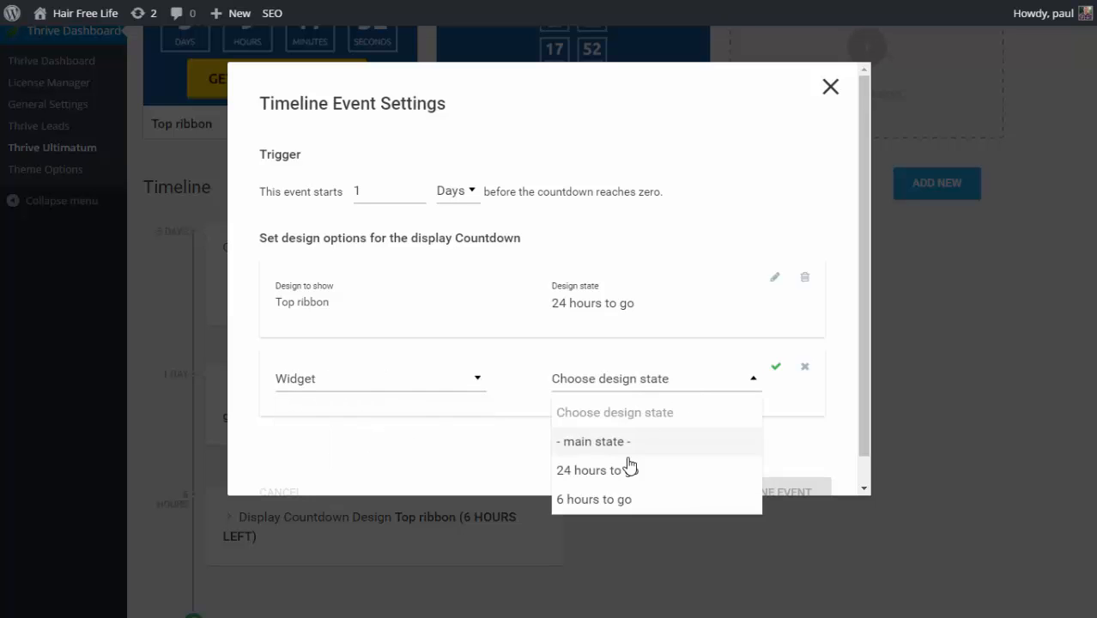
{"action": "left_click", "coordinate": [630, 464]}
{"action": "left_click", "coordinate": [777, 369]}
{"action": "scroll", "coordinate": [773, 422], "scroll_direction": "down", "scroll_amount": 1}
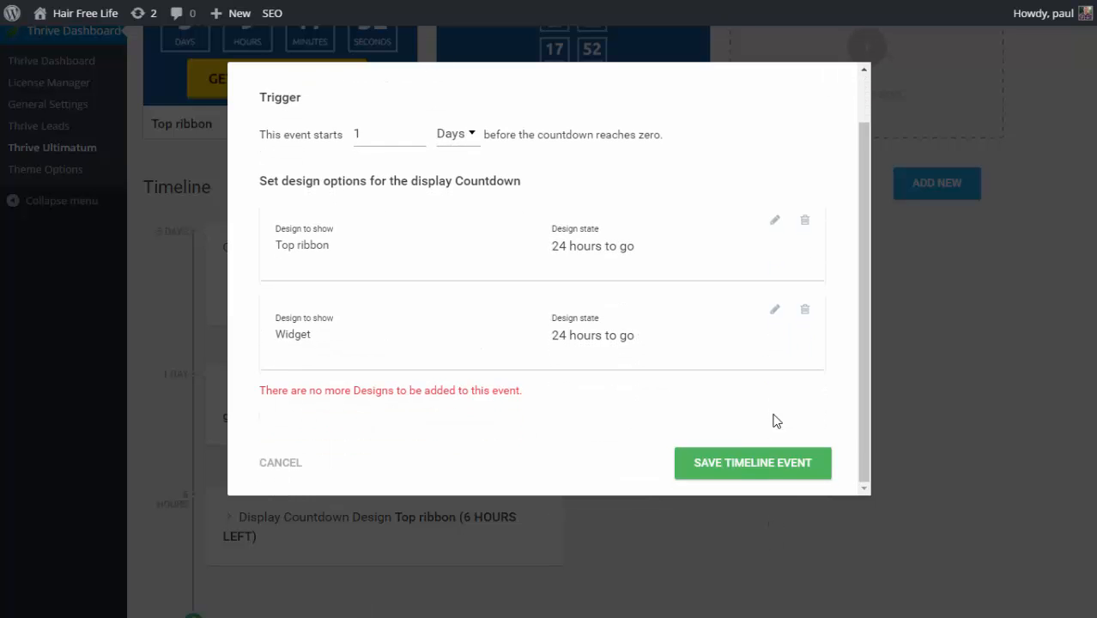
{"action": "left_click", "coordinate": [755, 460]}
- Add the Widget in its "6 hours to go" state to the timeline event 6 hours before the end and save it
{"action": "scroll", "coordinate": [700, 459], "scroll_direction": "down", "scroll_amount": 3}
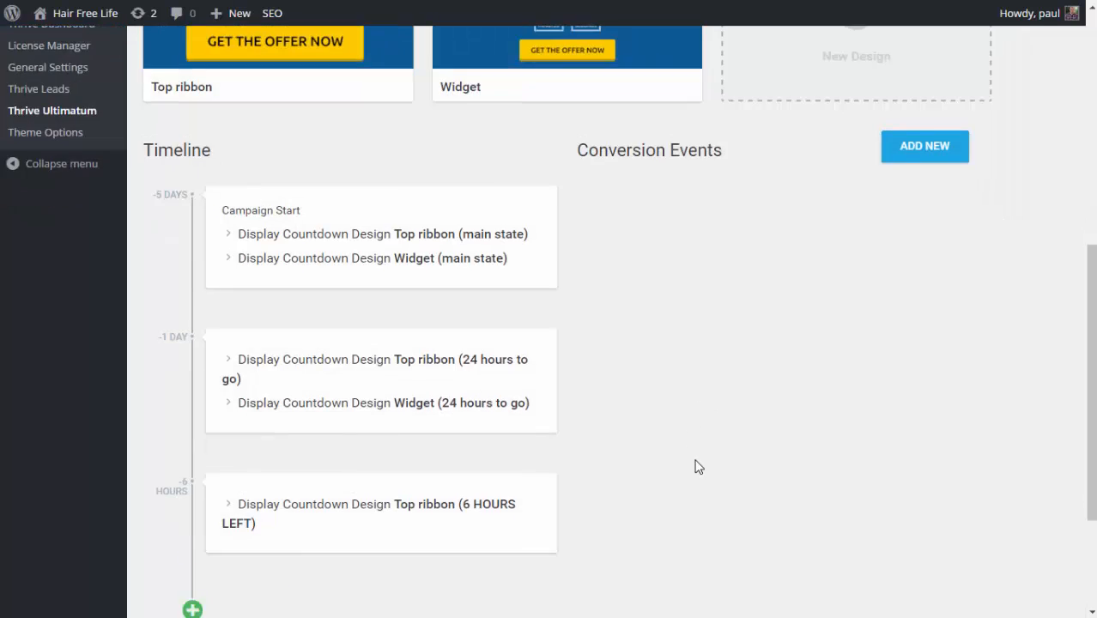
{"action": "left_click", "coordinate": [513, 297]}
{"action": "left_click", "coordinate": [326, 385]}
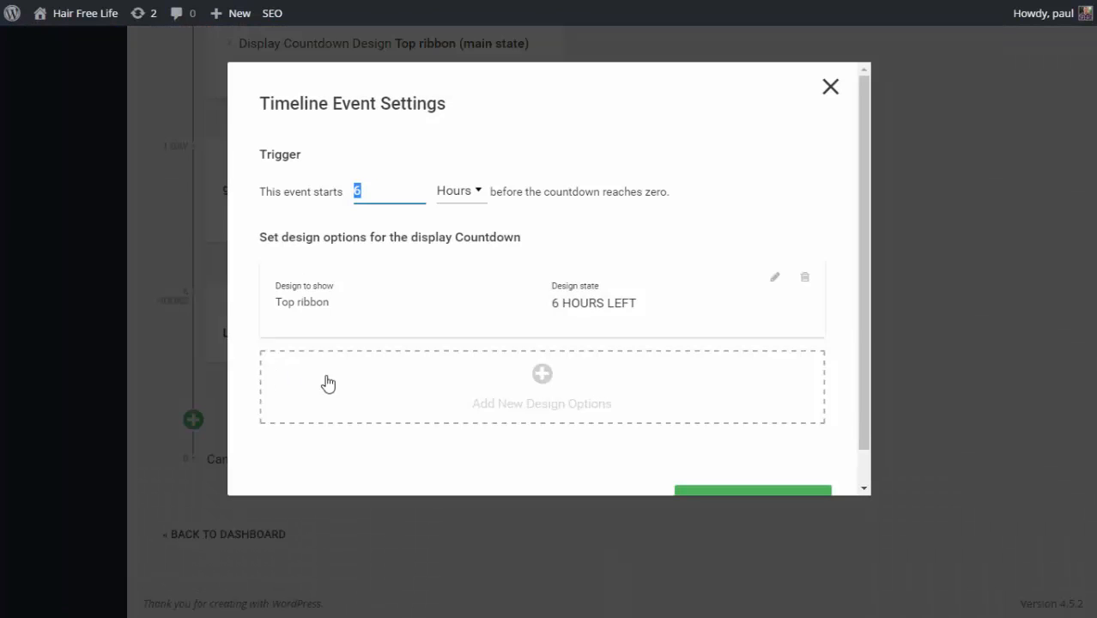
{"action": "left_click", "coordinate": [311, 378]}
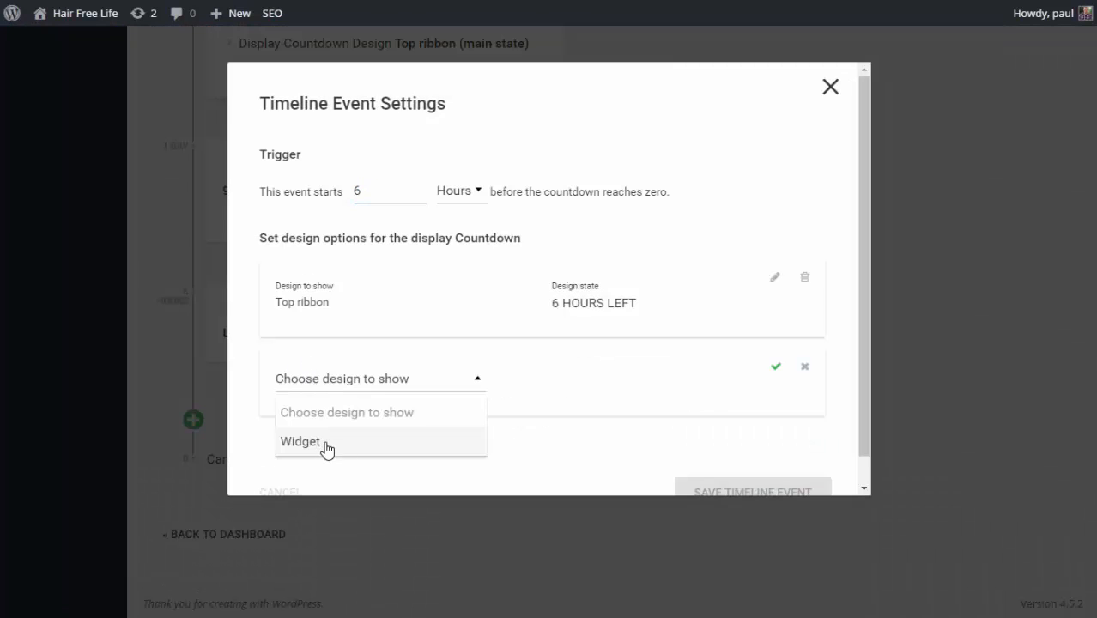
{"action": "left_click", "coordinate": [325, 446]}
{"action": "left_click", "coordinate": [695, 393]}
{"action": "left_click", "coordinate": [632, 501]}
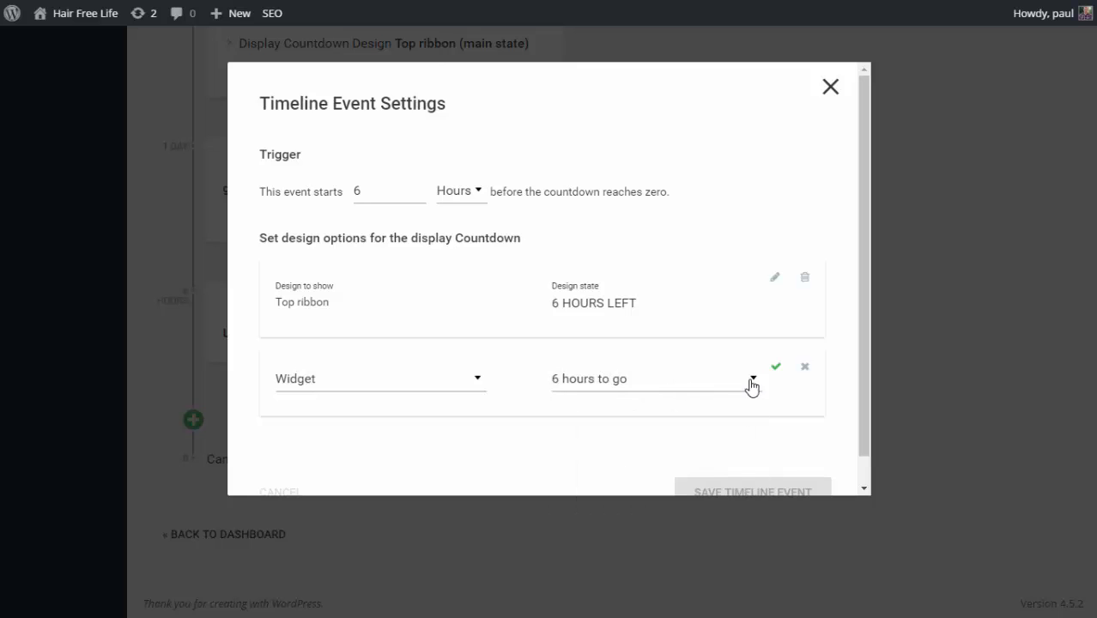
{"action": "left_click", "coordinate": [775, 368]}
{"action": "scroll", "coordinate": [755, 386], "scroll_direction": "down", "scroll_amount": 1}
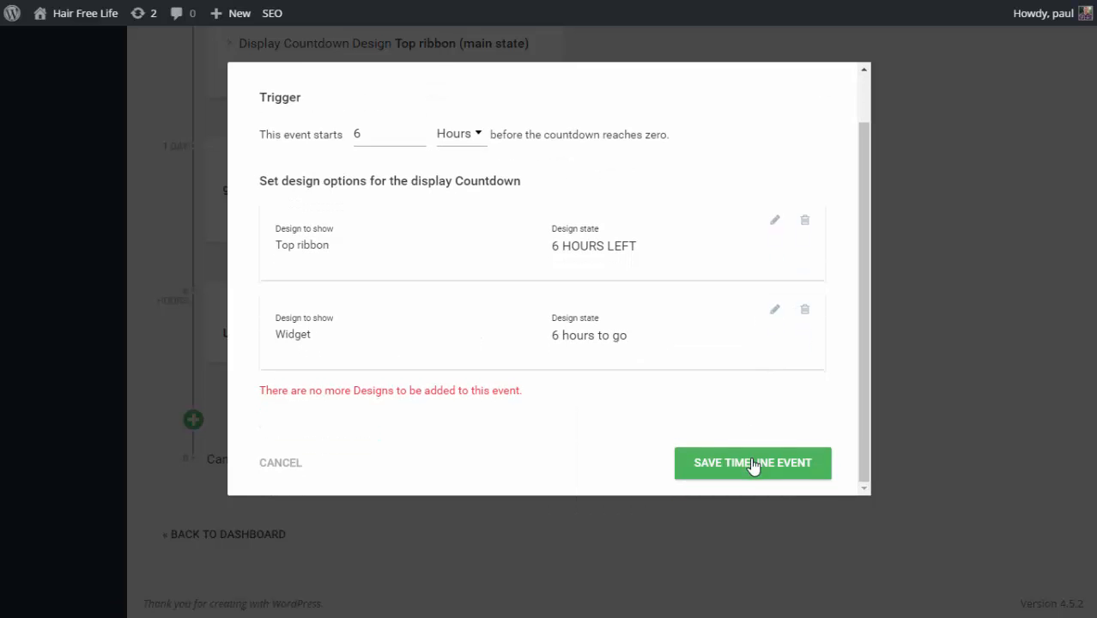
{"action": "left_click", "coordinate": [752, 462]}
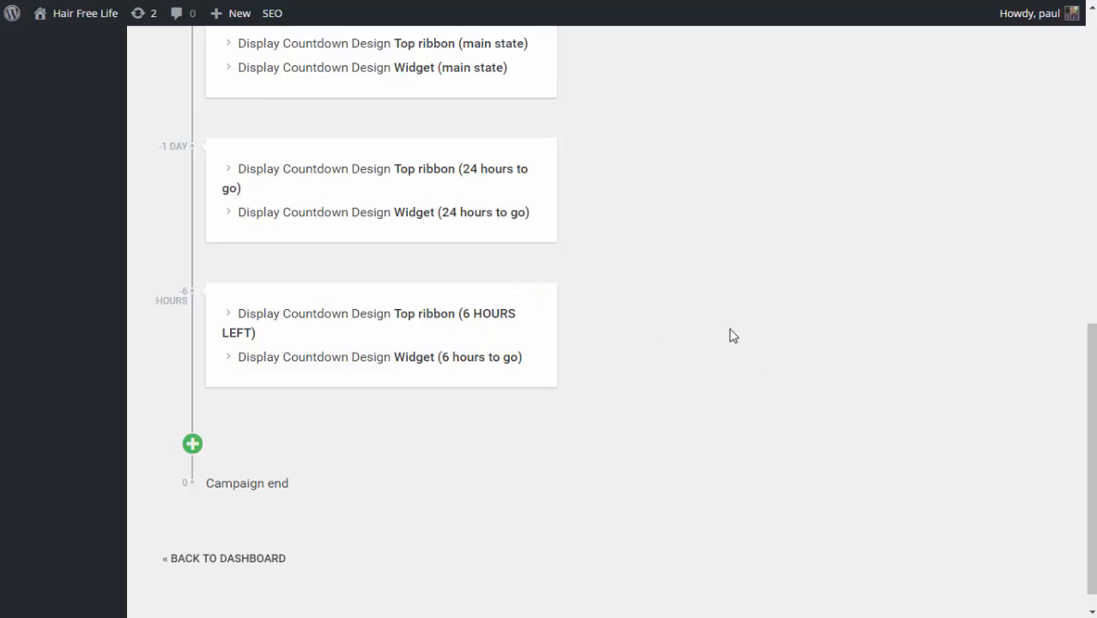
{"action": "scroll", "coordinate": [730, 335], "scroll_direction": "up", "scroll_amount": 8}
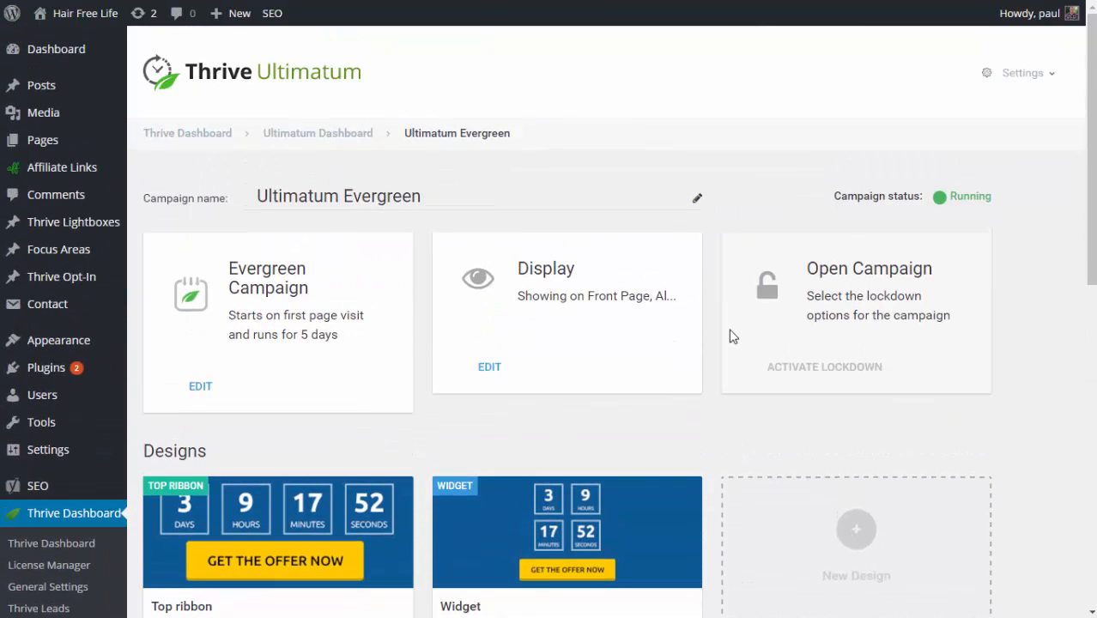
- Add the Thrive Ultimatum widget to the Main Sidebar in the site's widget settings
{"action": "mouse_move", "coordinate": [56, 343]}
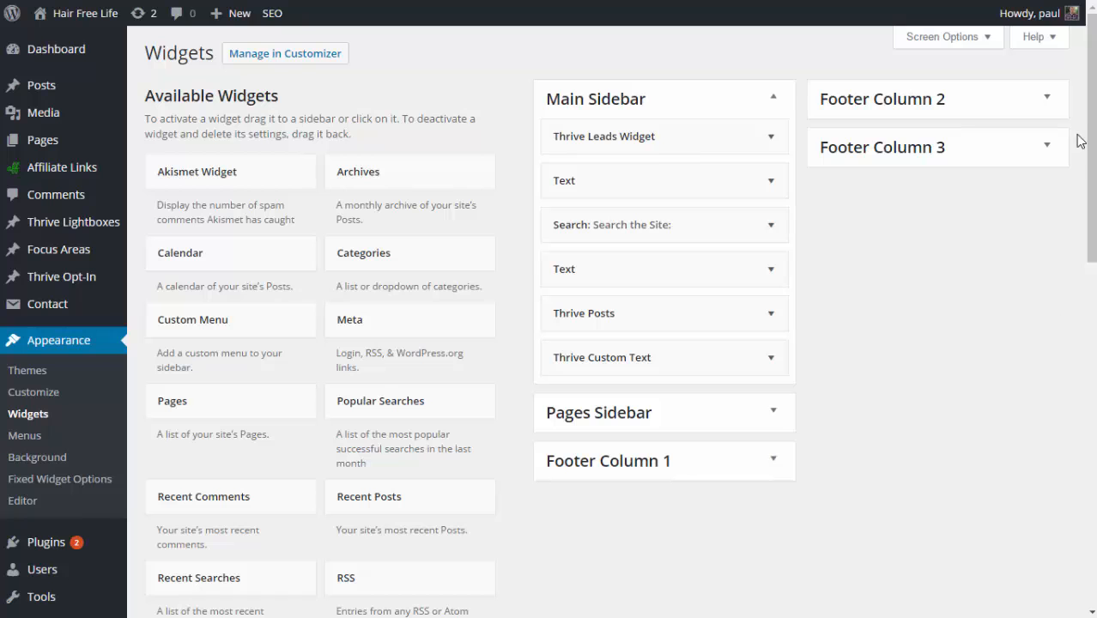
{"action": "left_click_drag", "start_coordinate": [1088, 128], "coordinate": [1088, 443]}
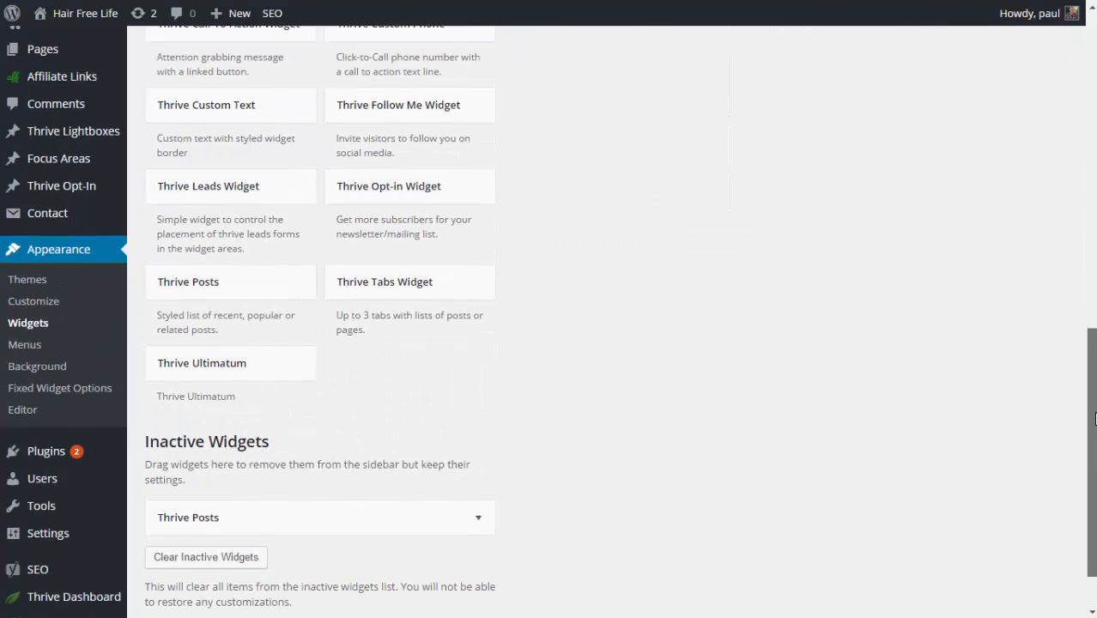
{"action": "scroll", "coordinate": [118, 421], "scroll_direction": "up", "scroll_amount": 1}
{"action": "left_click", "coordinate": [225, 419]}
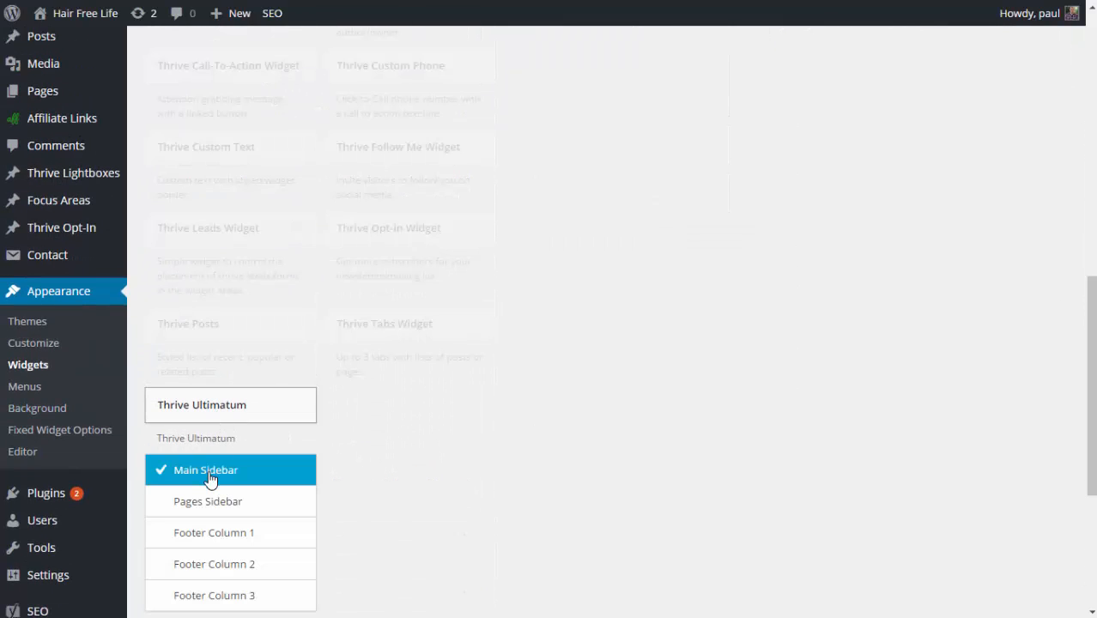
{"action": "scroll", "coordinate": [961, 433], "scroll_direction": "down", "scroll_amount": 1}
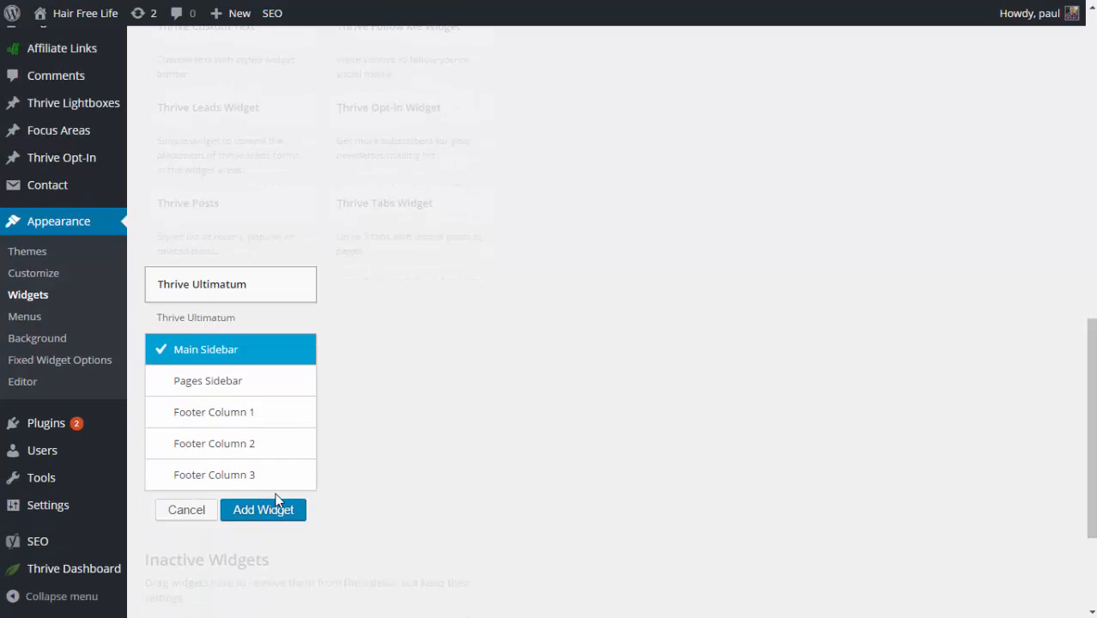
{"action": "left_click", "coordinate": [273, 507]}
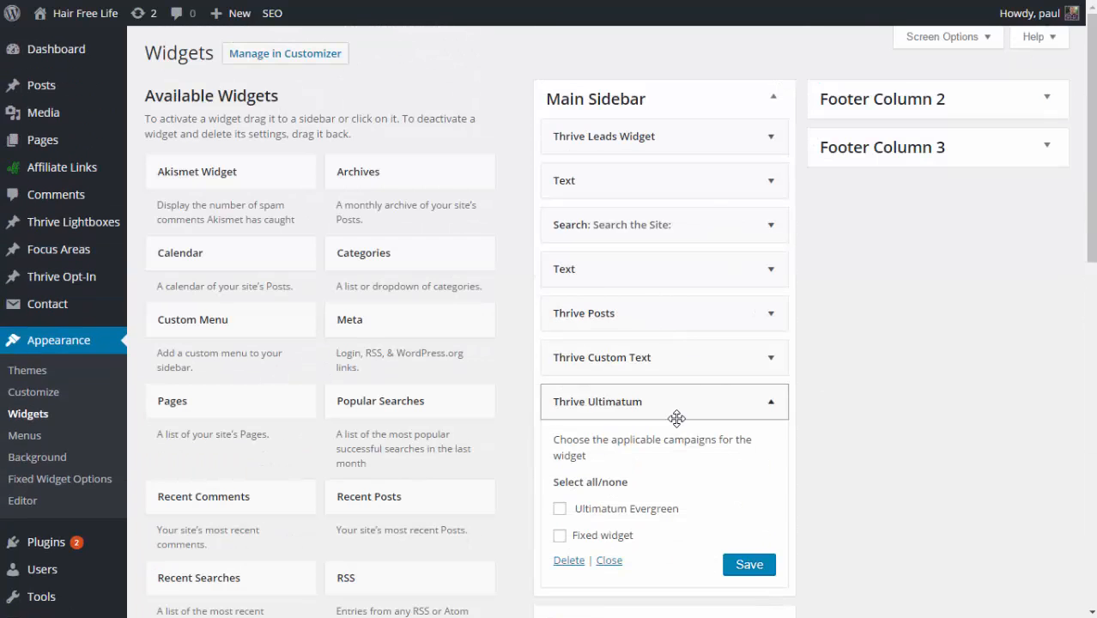
- Move the Thrive Ultimatum widget above all others in the Main Sidebar, save it for the Ultimatum Evergreen campaign and refresh the live post
{"action": "left_click_drag", "start_coordinate": [677, 414], "coordinate": [754, 175]}
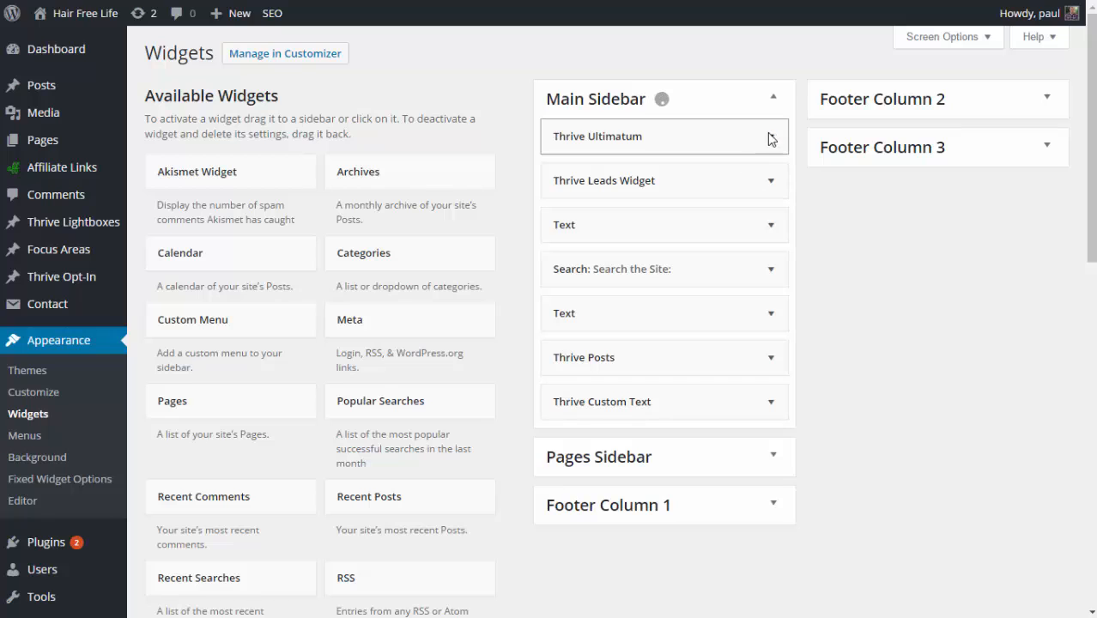
{"action": "left_click", "coordinate": [771, 137]}
{"action": "left_click", "coordinate": [566, 246]}
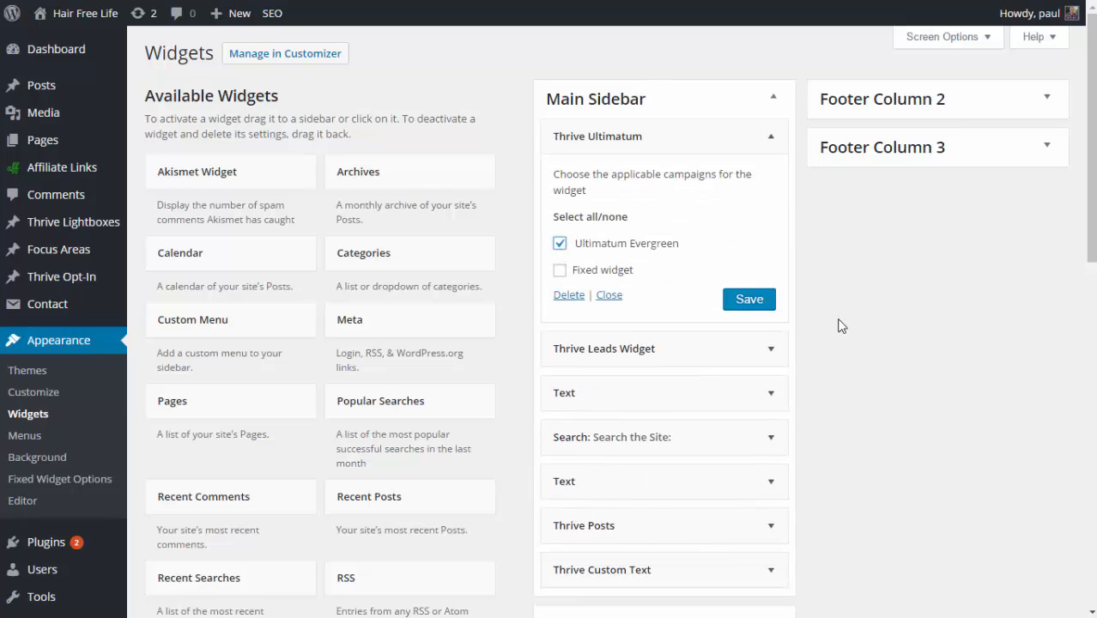
{"action": "left_click", "coordinate": [752, 305]}
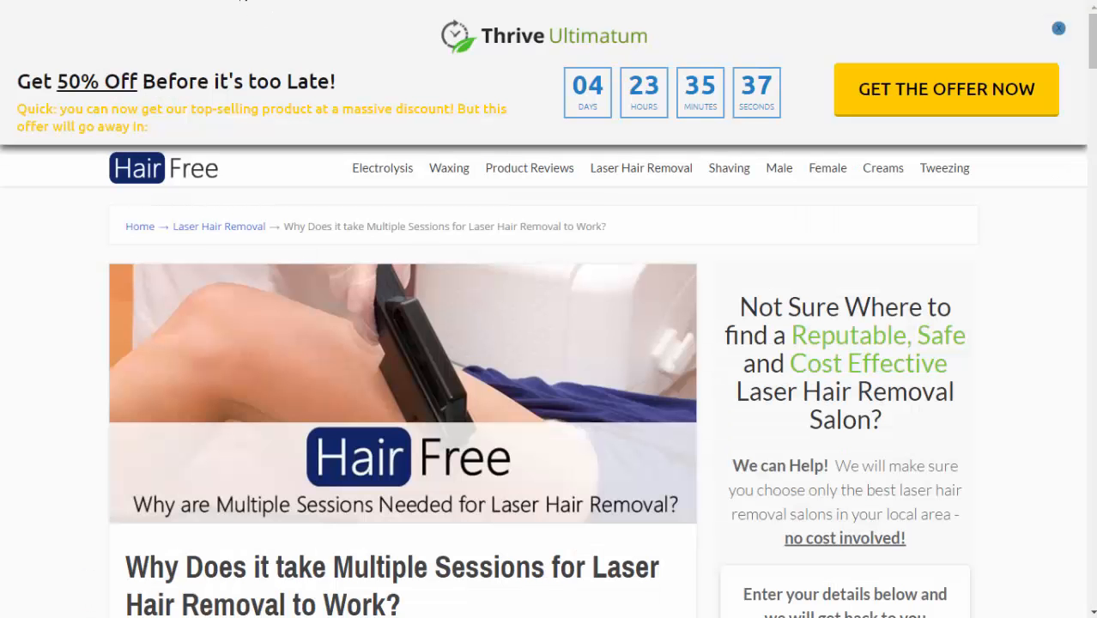
{"action": "key", "text": "F5"}
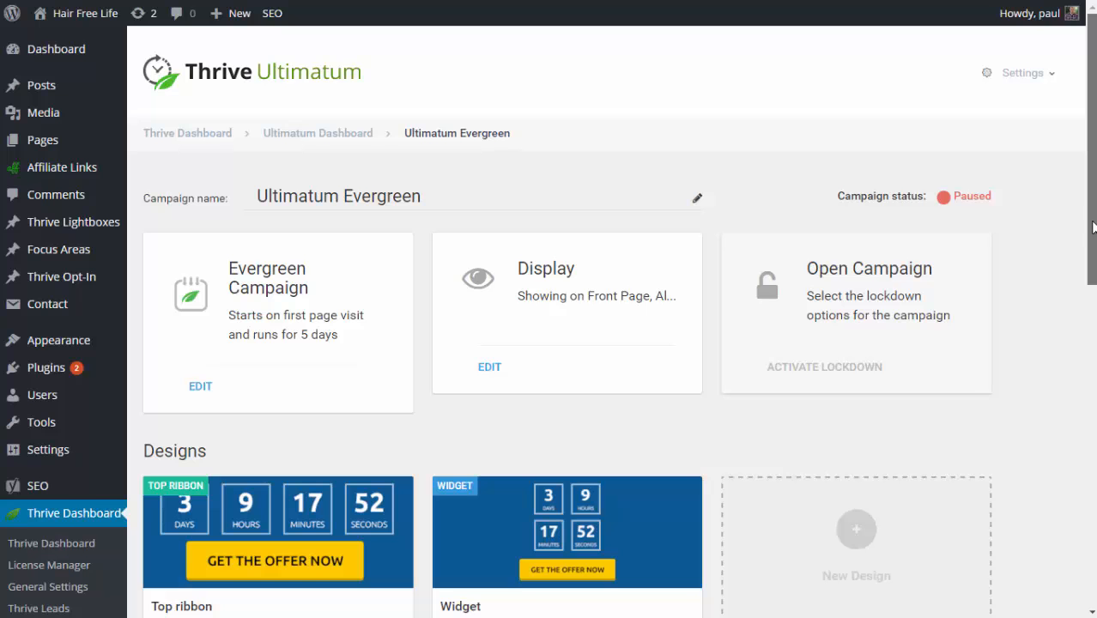
- Add a conversion event triggered by a visit to the conversion page "Thank You for Purchasing" and continue to its action settings
{"action": "left_click_drag", "start_coordinate": [1092, 211], "coordinate": [1090, 459]}
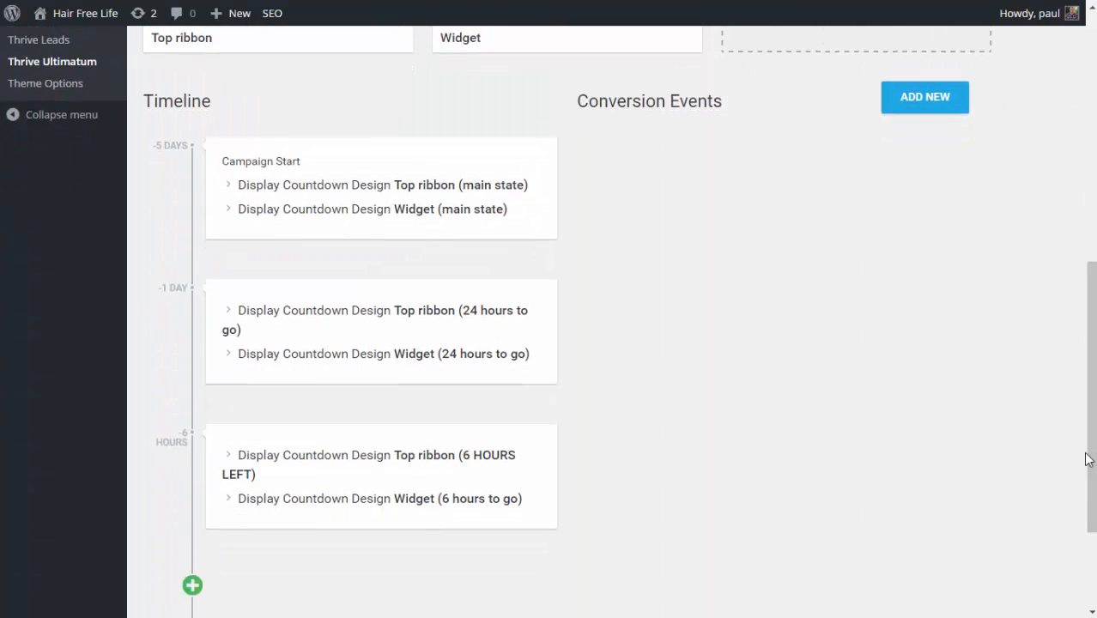
{"action": "left_click", "coordinate": [939, 115]}
{"action": "left_click", "coordinate": [423, 193]}
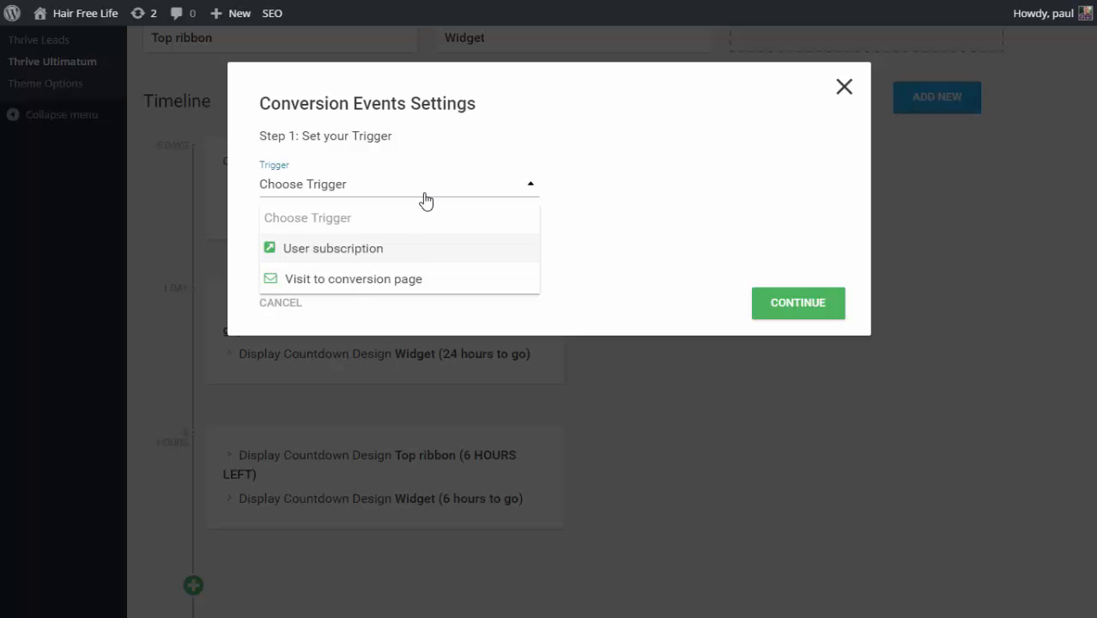
{"action": "left_click", "coordinate": [343, 279]}
{"action": "left_click", "coordinate": [387, 283]}
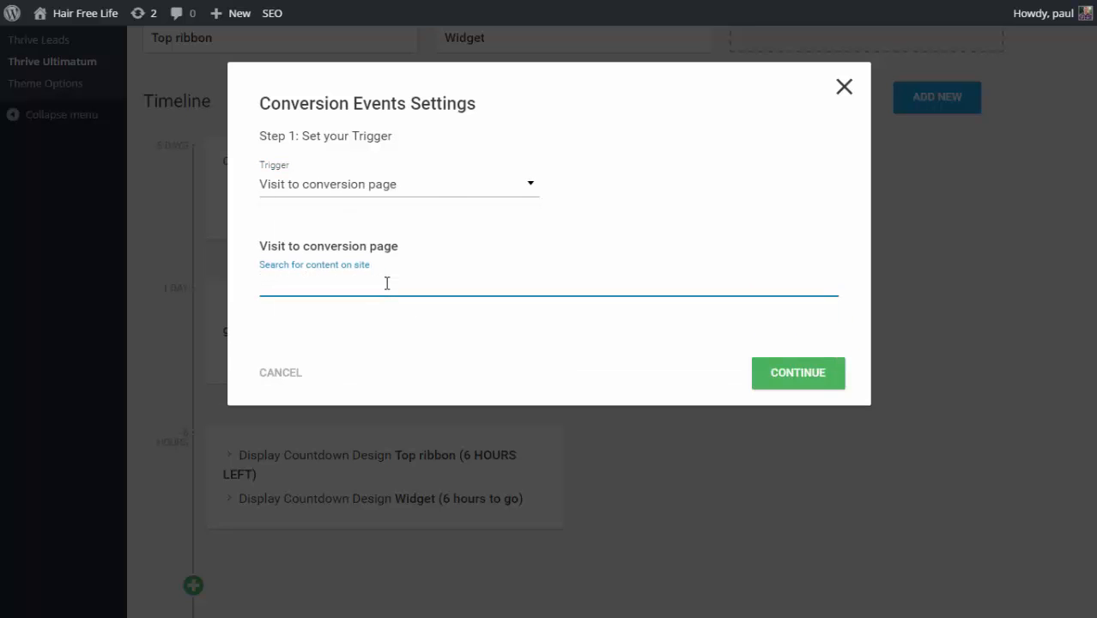
{"action": "type", "text": "thank"}
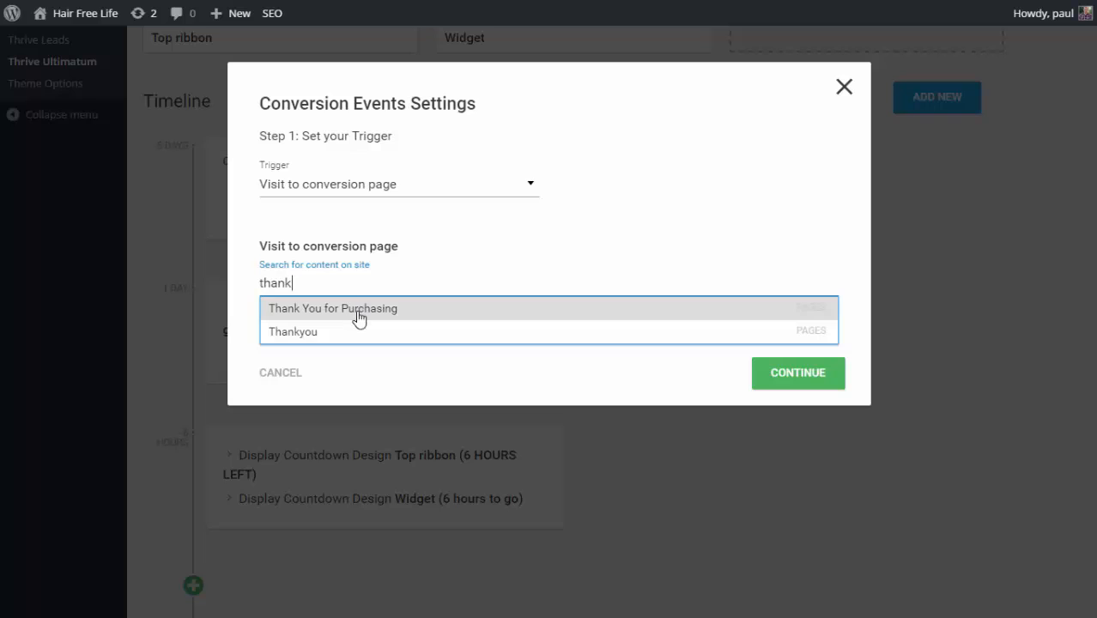
{"action": "left_click", "coordinate": [359, 311]}
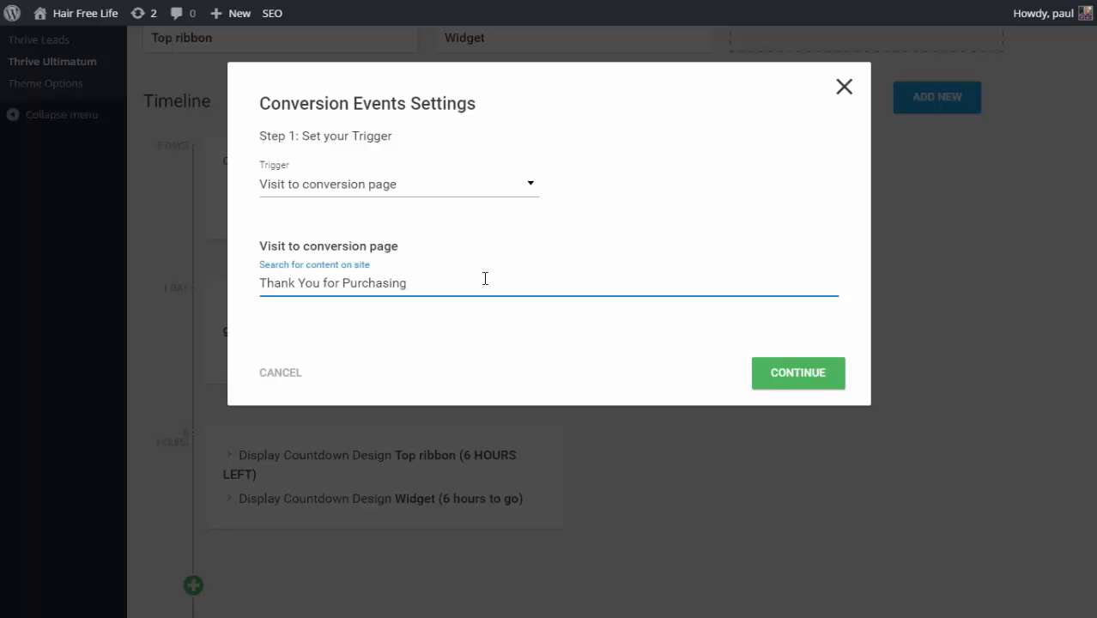
{"action": "left_click", "coordinate": [790, 382]}
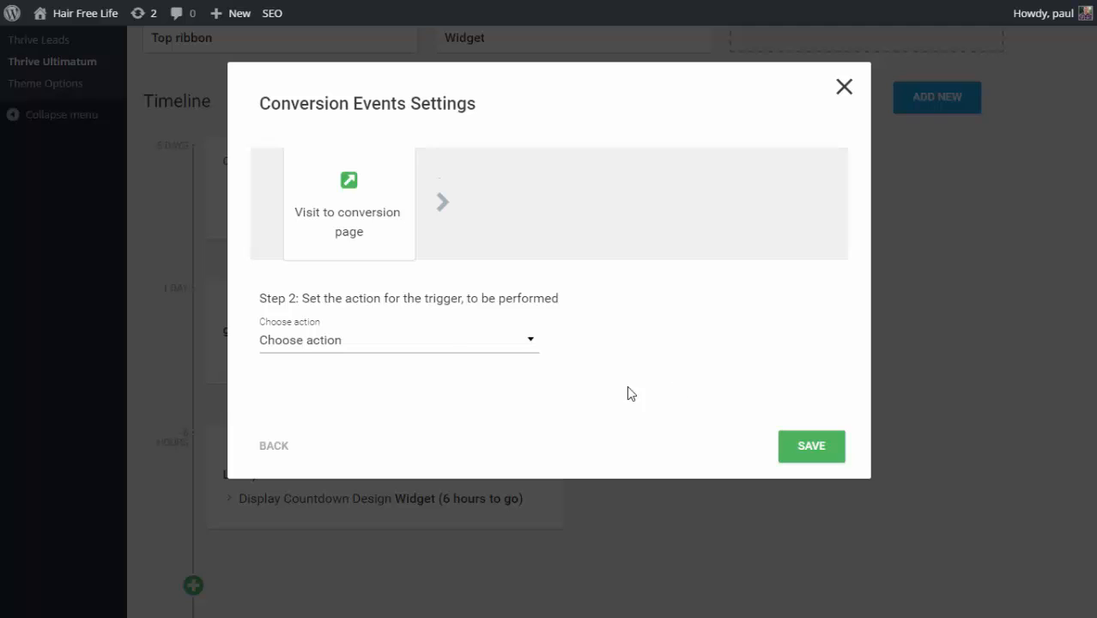
- Set the conversion event's action to End Campaign and save the event
{"action": "left_click", "coordinate": [452, 353]}
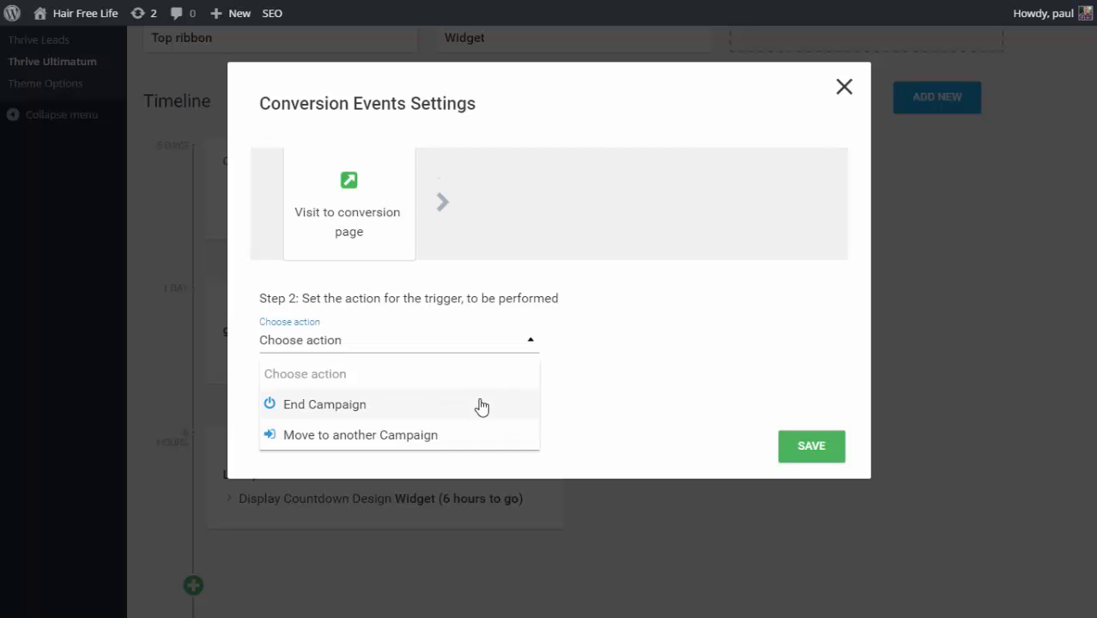
{"action": "left_click", "coordinate": [473, 435]}
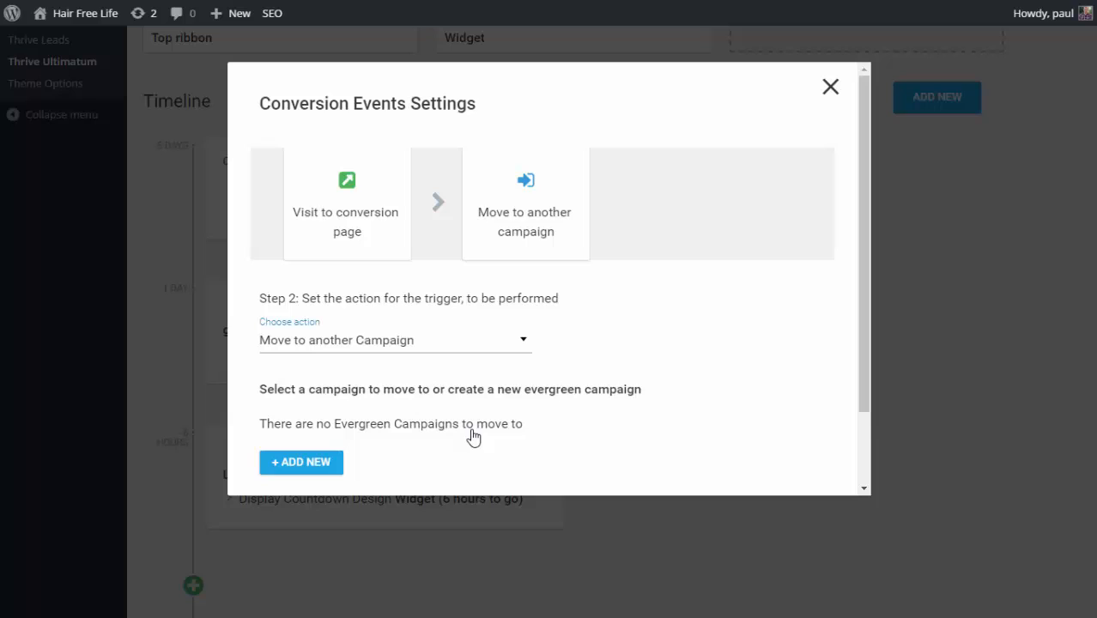
{"action": "left_click", "coordinate": [466, 348]}
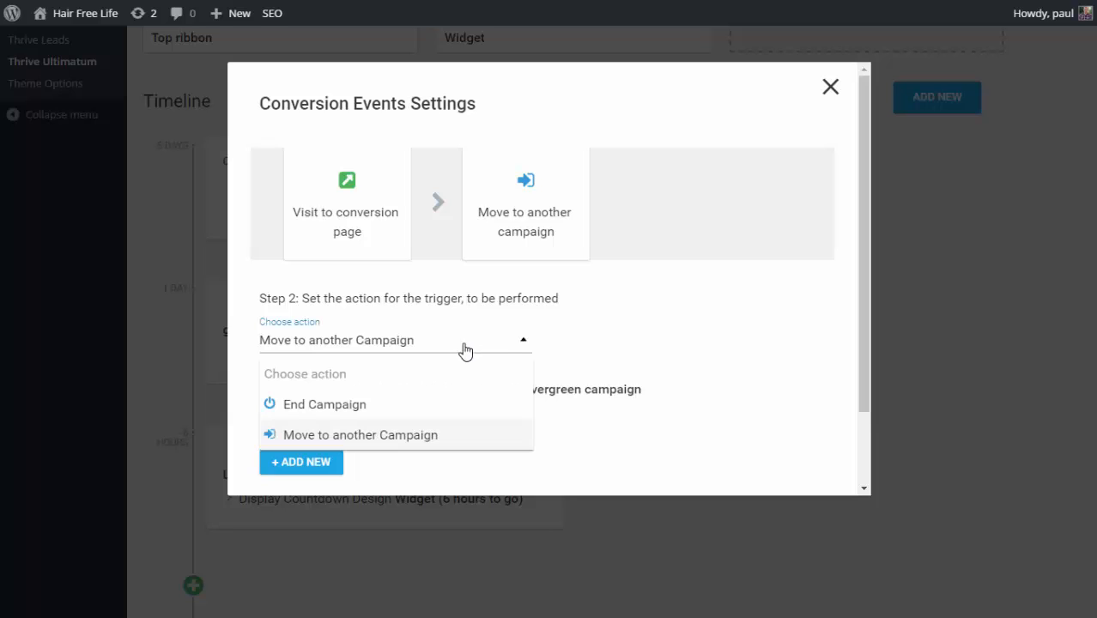
{"action": "left_click", "coordinate": [351, 409]}
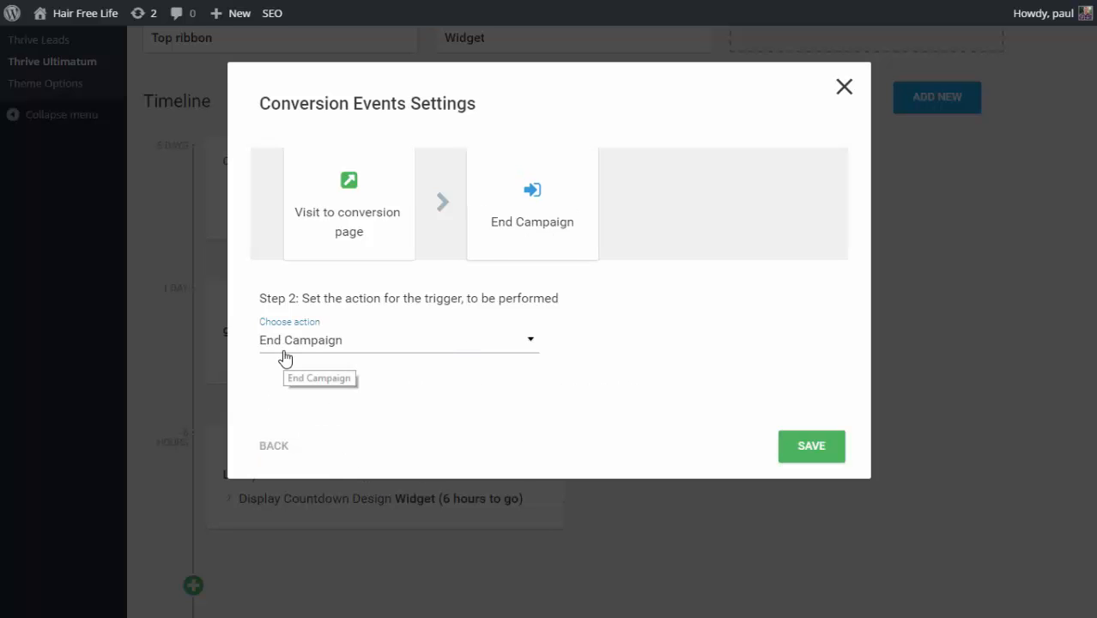
{"action": "left_click", "coordinate": [808, 445]}
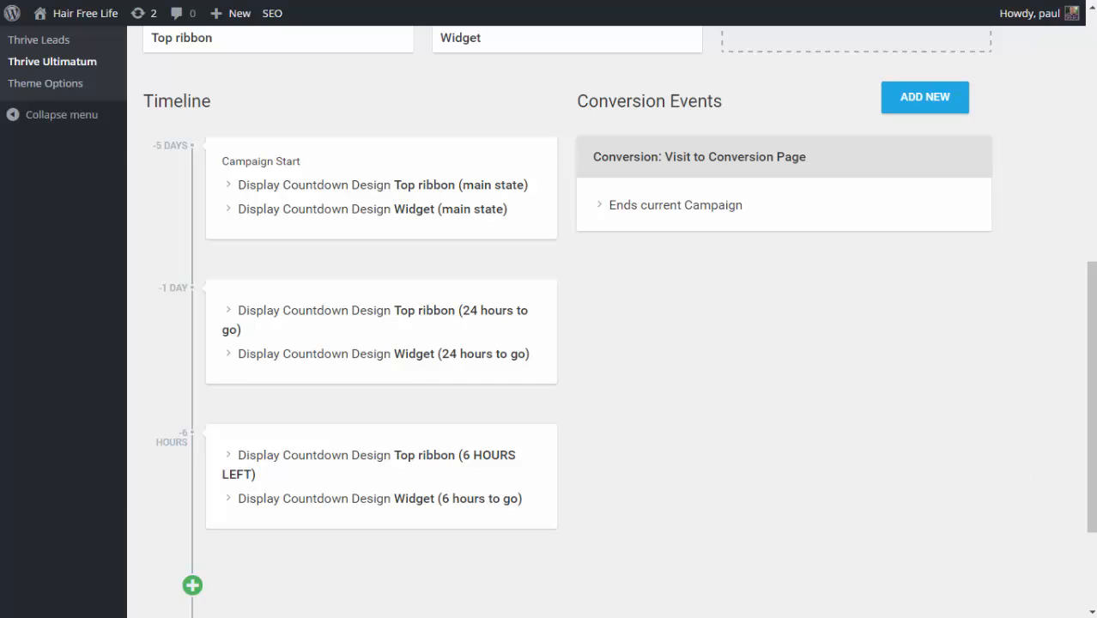
- Activate lockdown for the evergreen campaign, set its trigger type to Visit to promotion page, and save the campaign settings
{"action": "scroll", "coordinate": [600, 343], "scroll_direction": "up", "scroll_amount": 7}
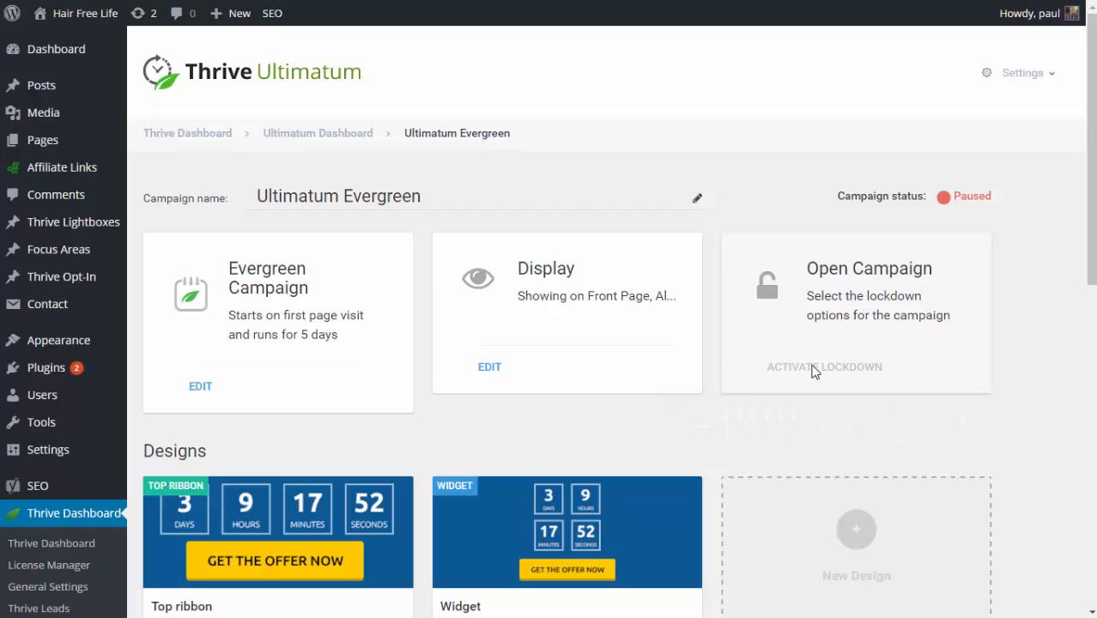
{"action": "left_click", "coordinate": [201, 388]}
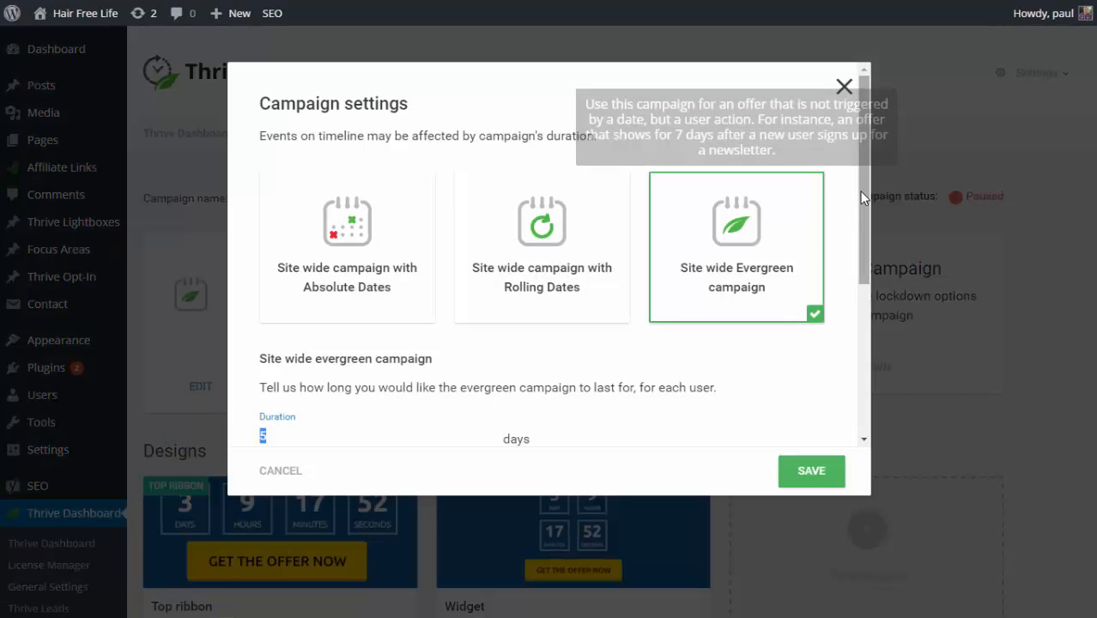
{"action": "scroll", "coordinate": [549, 249], "scroll_direction": "down", "scroll_amount": 3}
{"action": "left_click", "coordinate": [506, 226]}
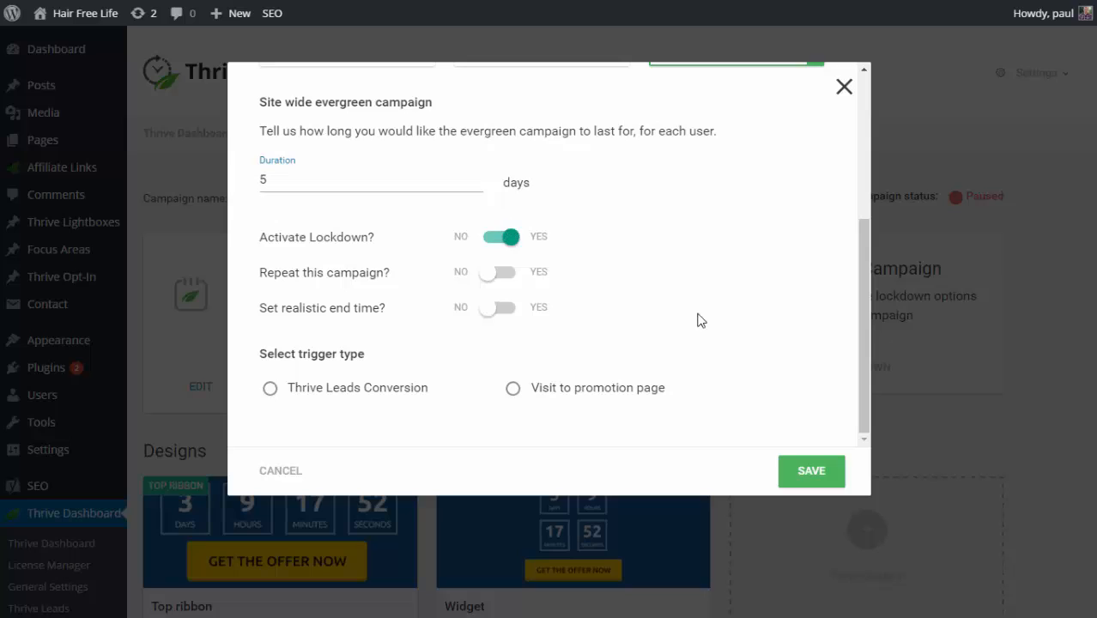
{"action": "left_click", "coordinate": [513, 391]}
{"action": "scroll", "coordinate": [655, 344], "scroll_direction": "down", "scroll_amount": 1}
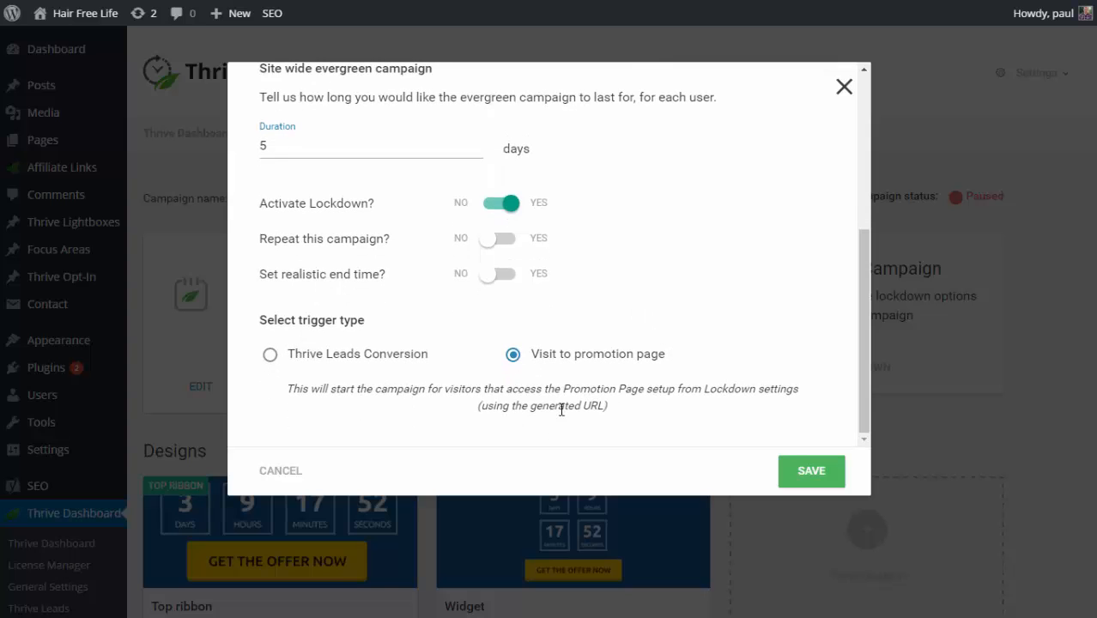
{"action": "left_click", "coordinate": [805, 481]}
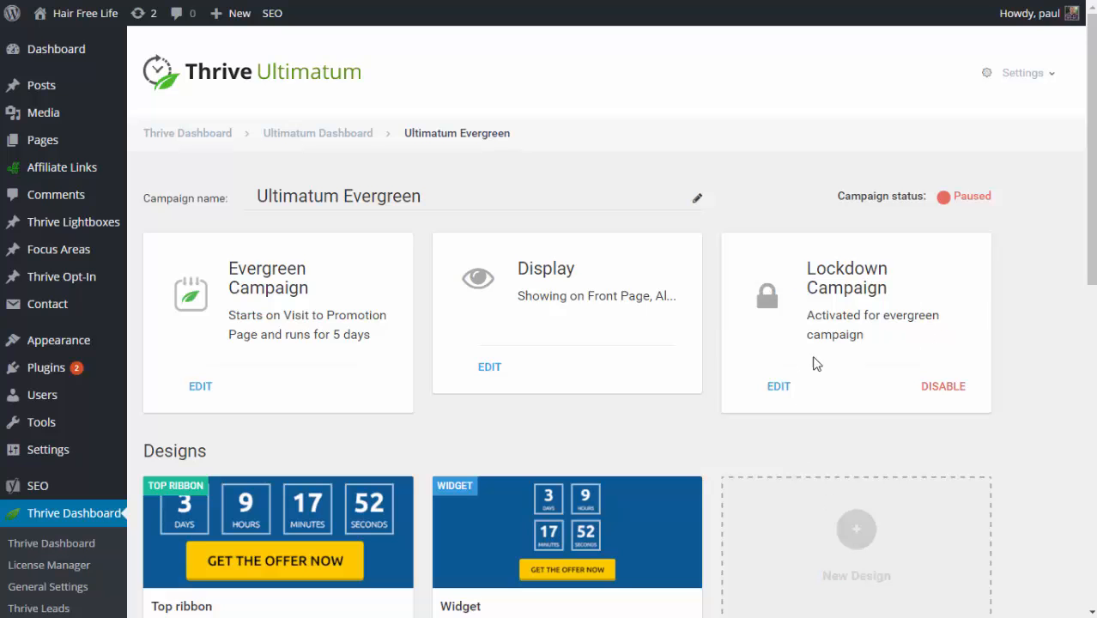
- Edit the lockdown settings and set "Pre Access Page" as the redirect before the campaign starts
{"action": "left_click", "coordinate": [779, 387]}
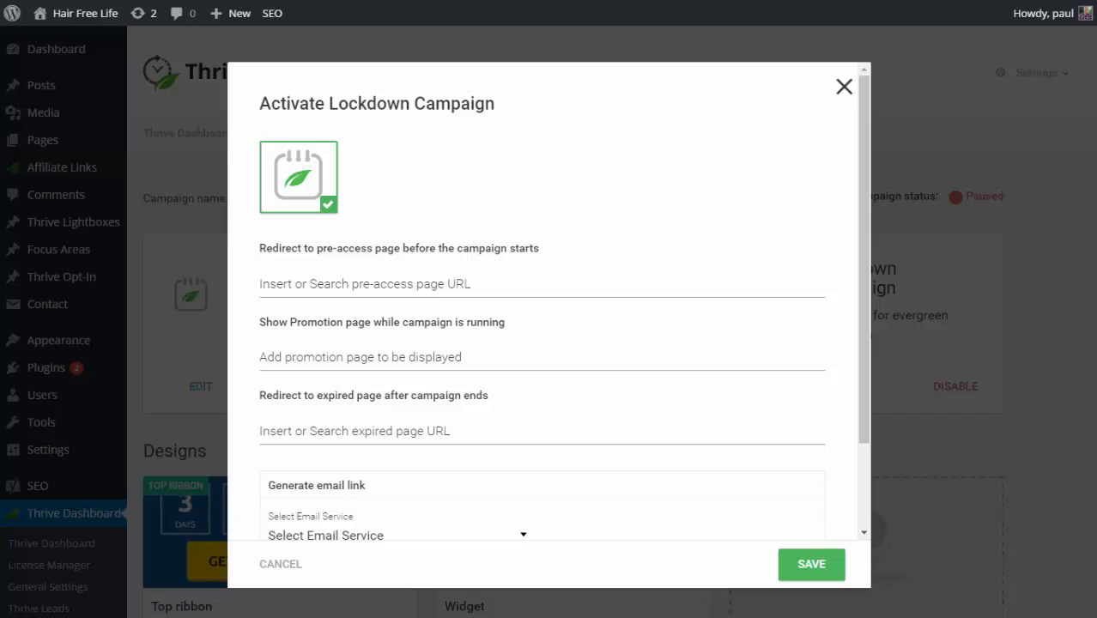
{"action": "left_click", "coordinate": [314, 284]}
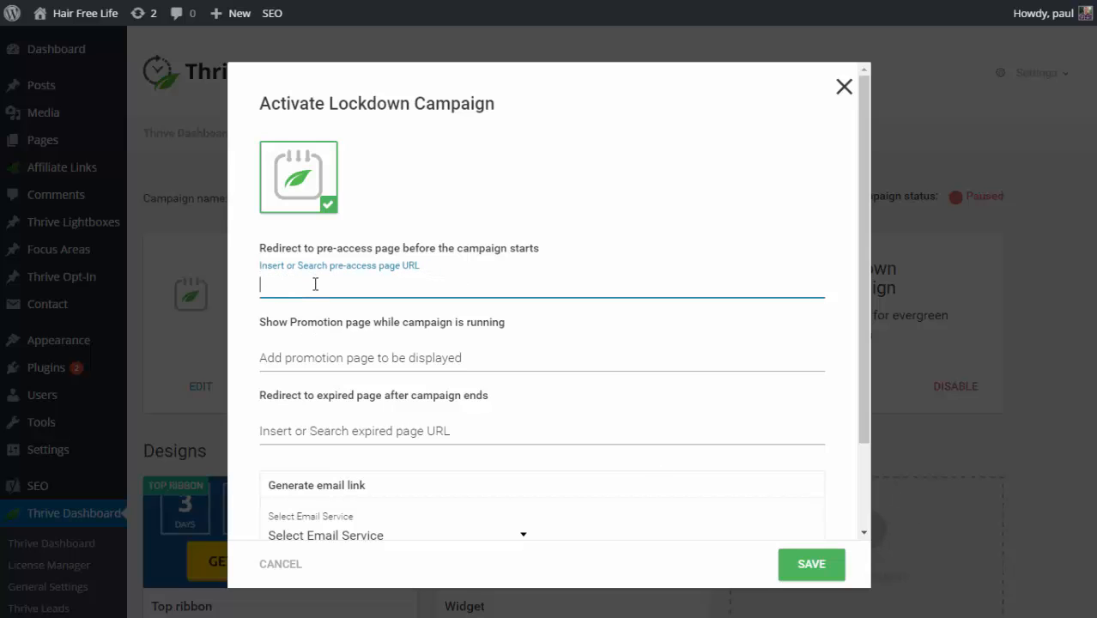
{"action": "type", "text": "pre"}
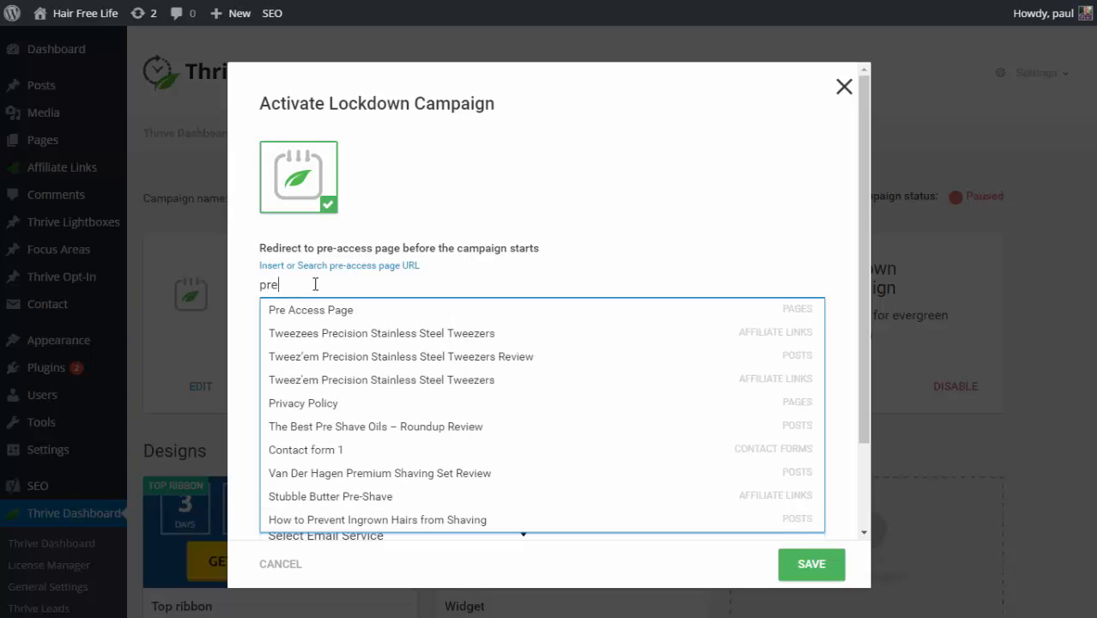
{"action": "left_click", "coordinate": [350, 310]}
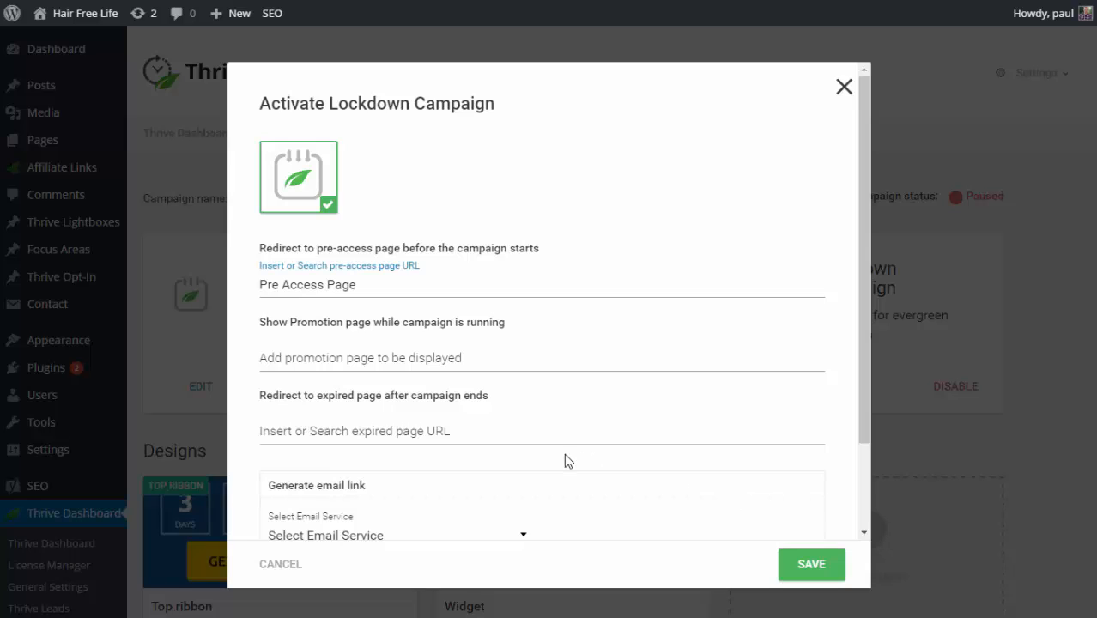
- Set "Promotion Page (Sales page)" as the page shown while the campaign is running, and look over that sales page
{"action": "left_click", "coordinate": [393, 373]}
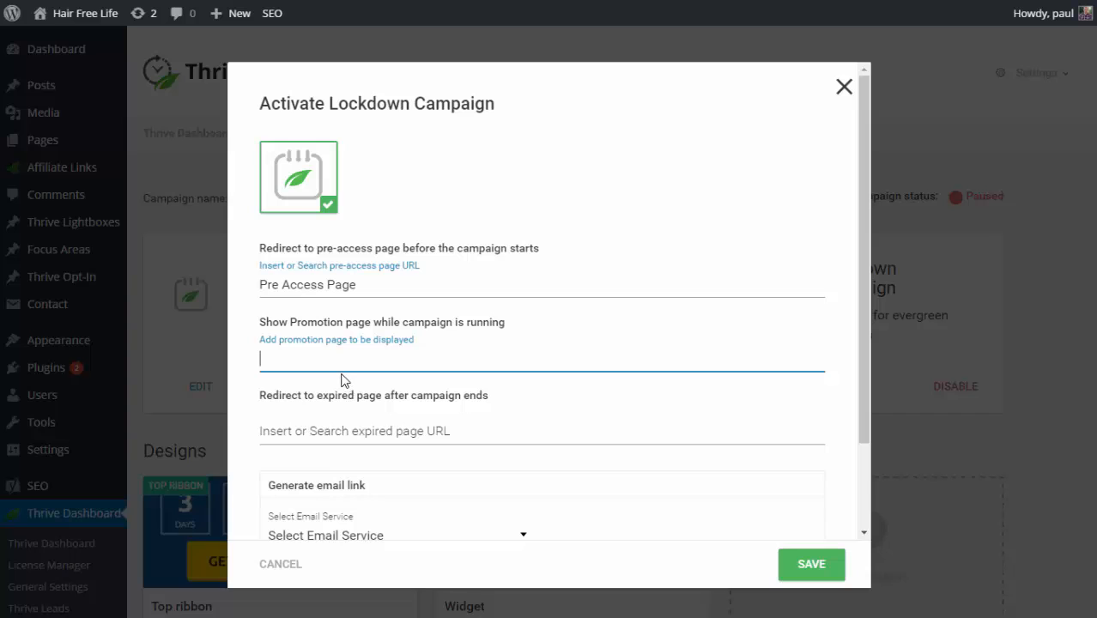
{"action": "type", "text": "sales"}
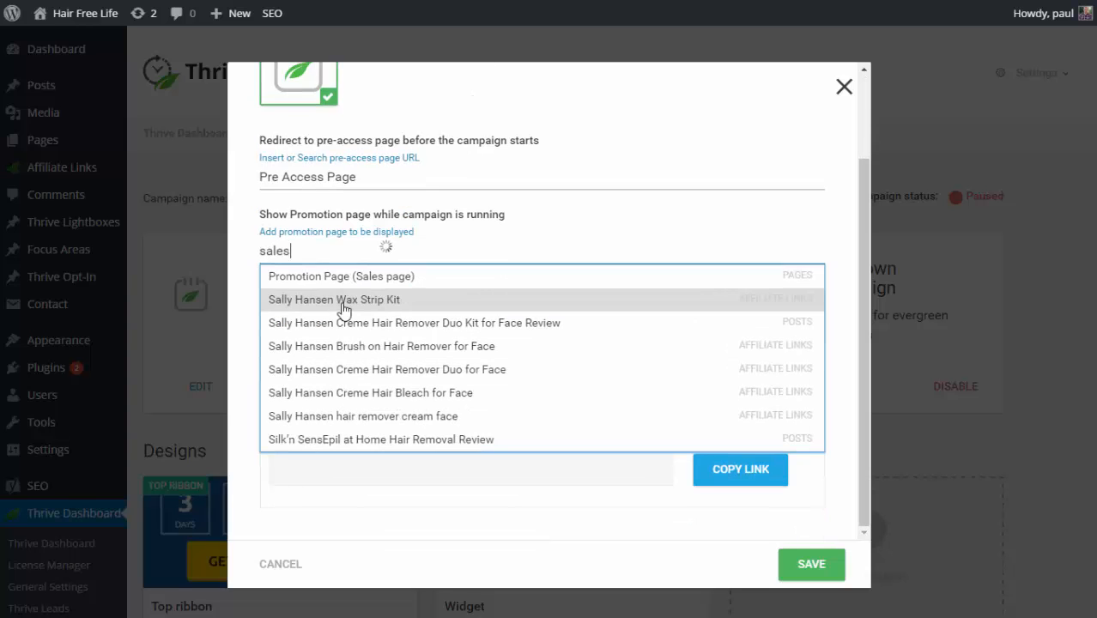
{"action": "left_click", "coordinate": [295, 277]}
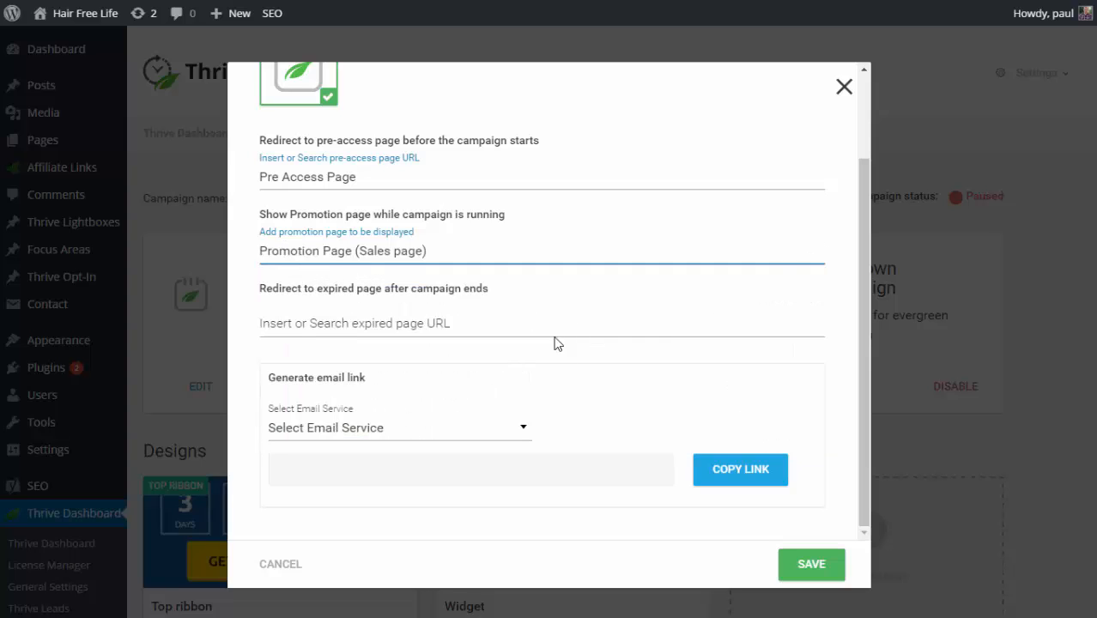
{"action": "scroll", "coordinate": [646, 307], "scroll_direction": "up", "scroll_amount": 2}
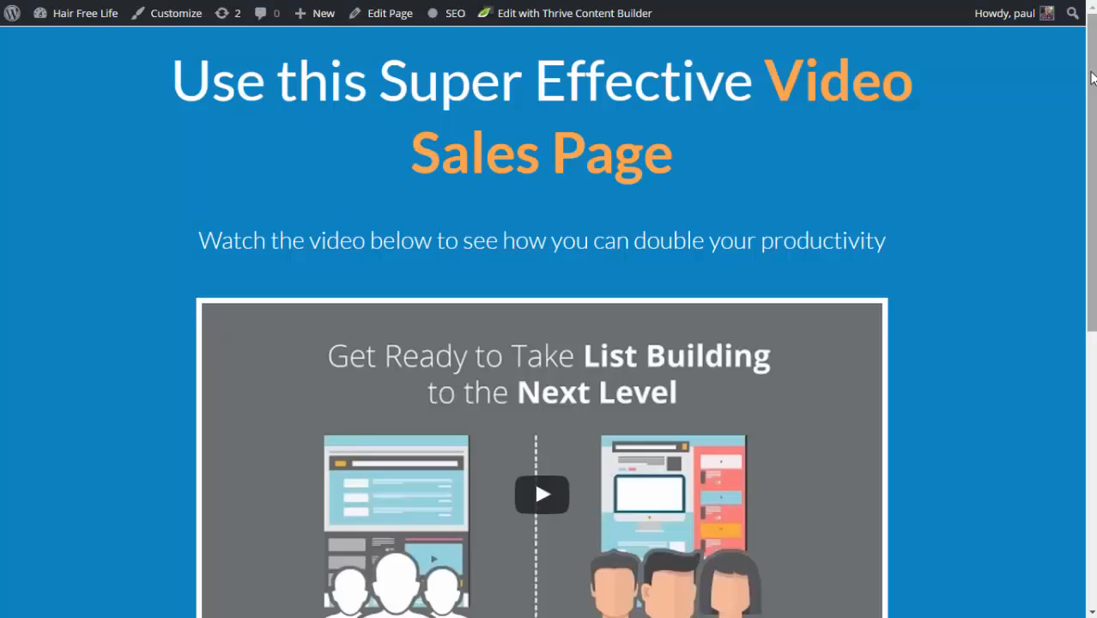
{"action": "scroll", "coordinate": [534, 344], "scroll_direction": "down", "scroll_amount": 10}
{"action": "scroll", "coordinate": [534, 343], "scroll_direction": "up", "scroll_amount": 10}
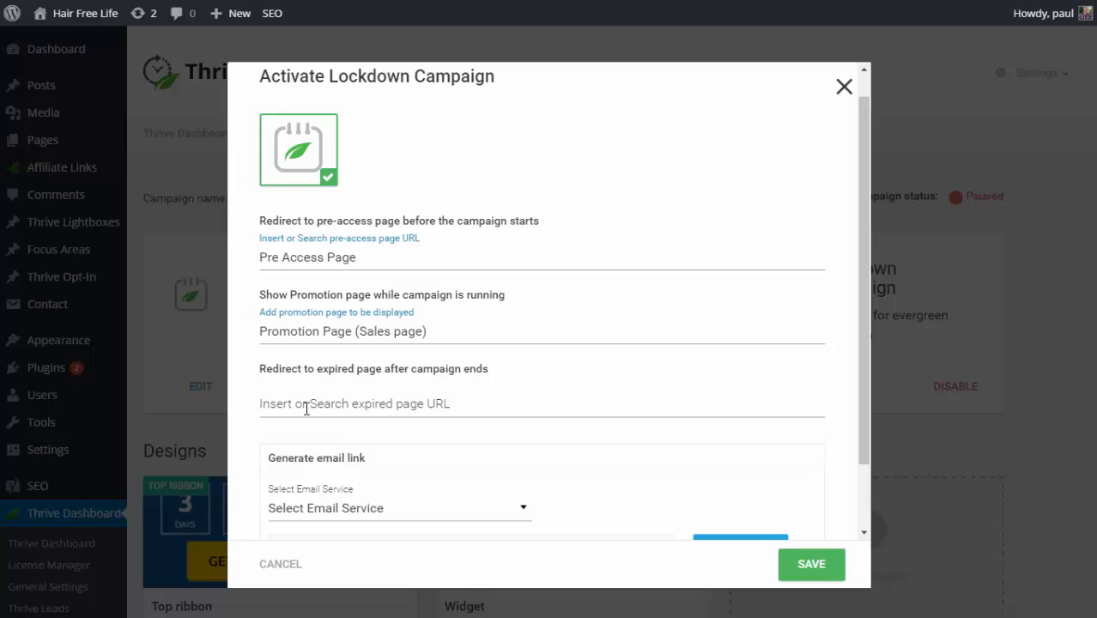
- Set "Sorry We Have Closed!" as the expired page visitors are redirected to after the campaign ends
{"action": "left_click", "coordinate": [307, 409]}
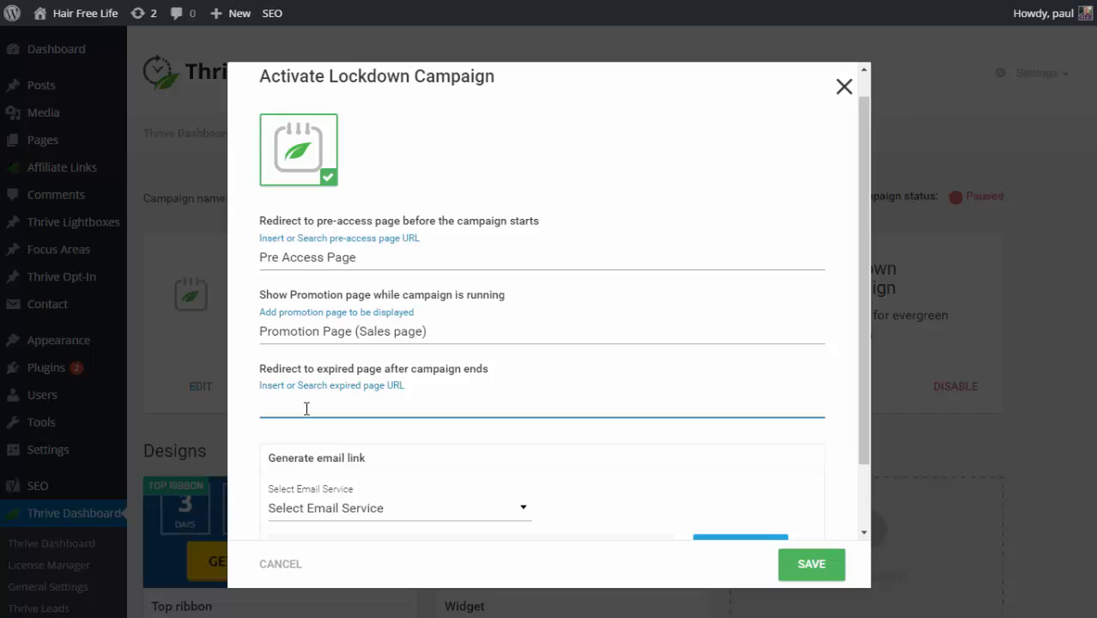
{"action": "left_click", "coordinate": [623, 546]}
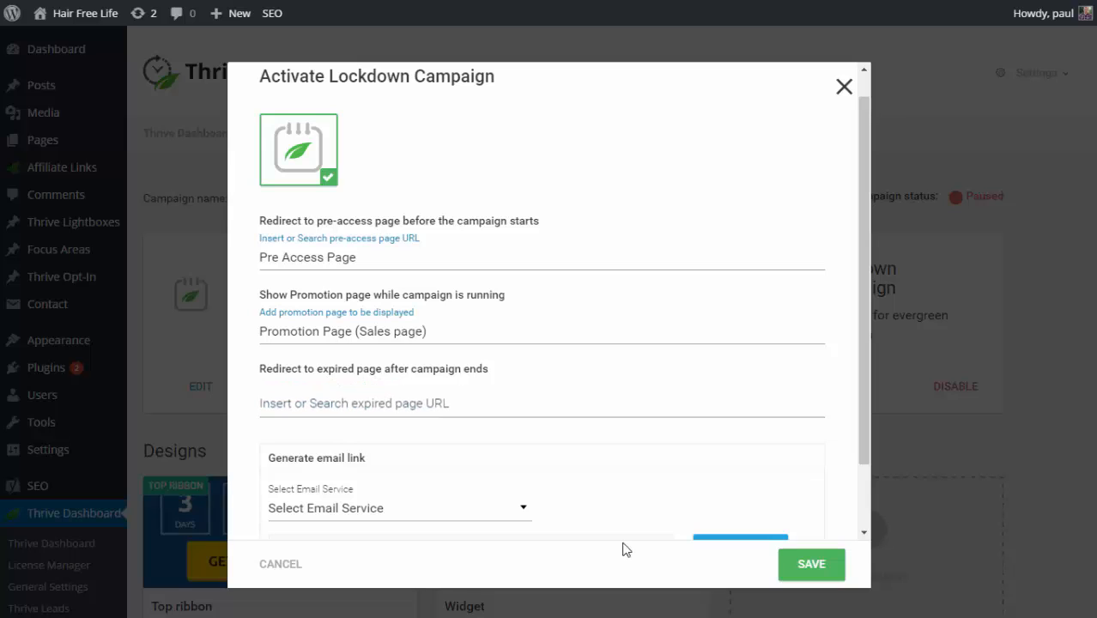
{"action": "left_click", "coordinate": [275, 402]}
{"action": "type", "text": "cl"}
{"action": "type", "text": "ose"}
{"action": "left_click", "coordinate": [313, 444]}
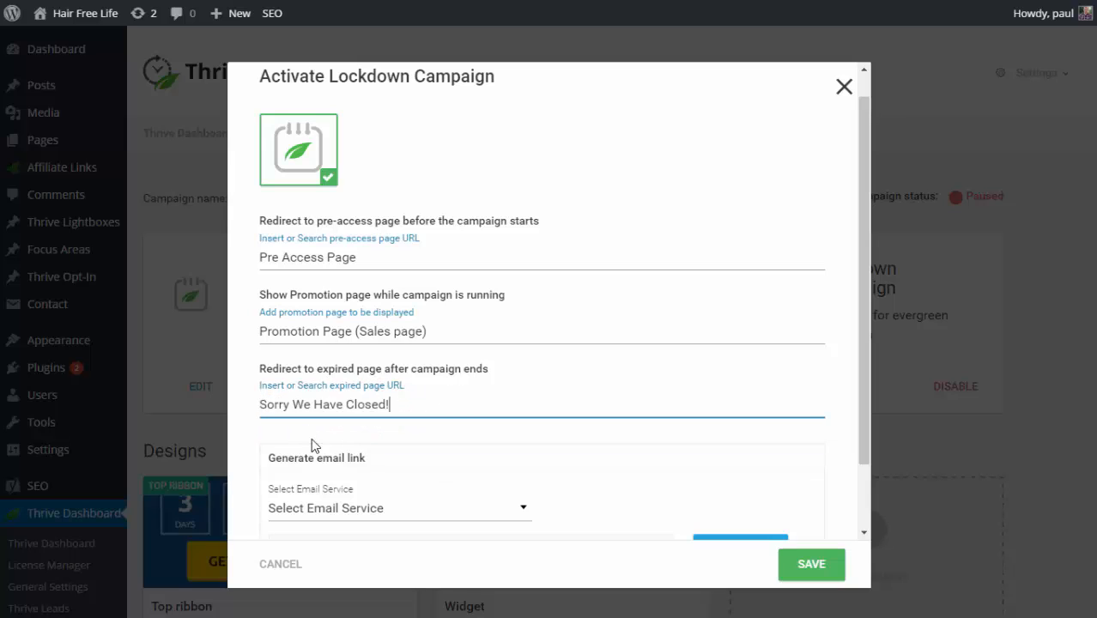
- Look through the available email services, generate the lockdown email link for AWeber and copy it
{"action": "scroll", "coordinate": [630, 315], "scroll_direction": "down", "scroll_amount": 2}
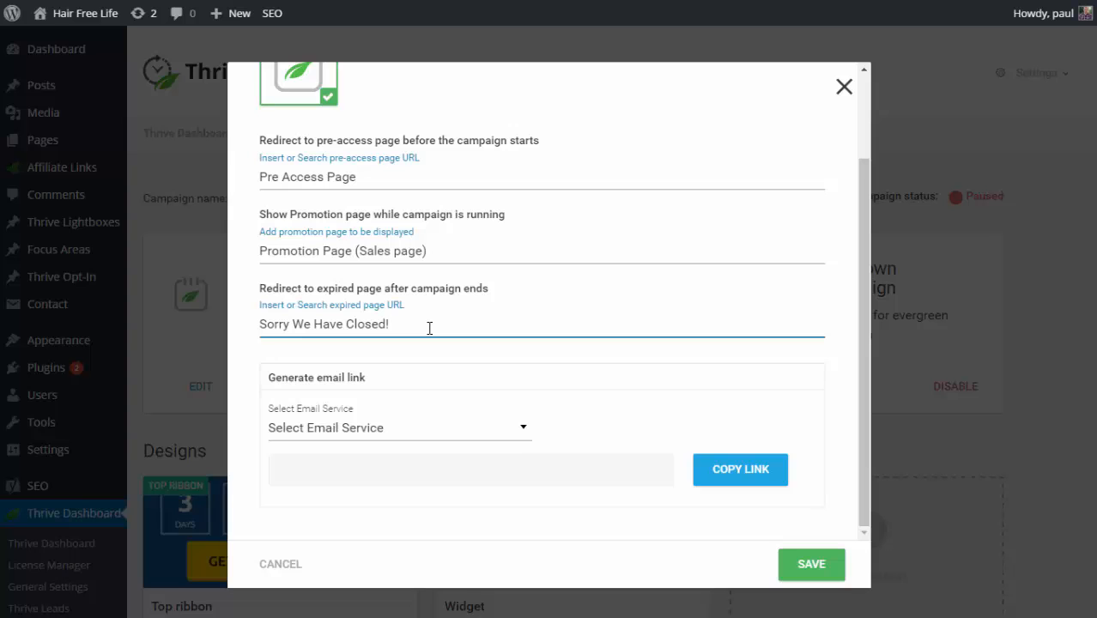
{"action": "left_click", "coordinate": [401, 439]}
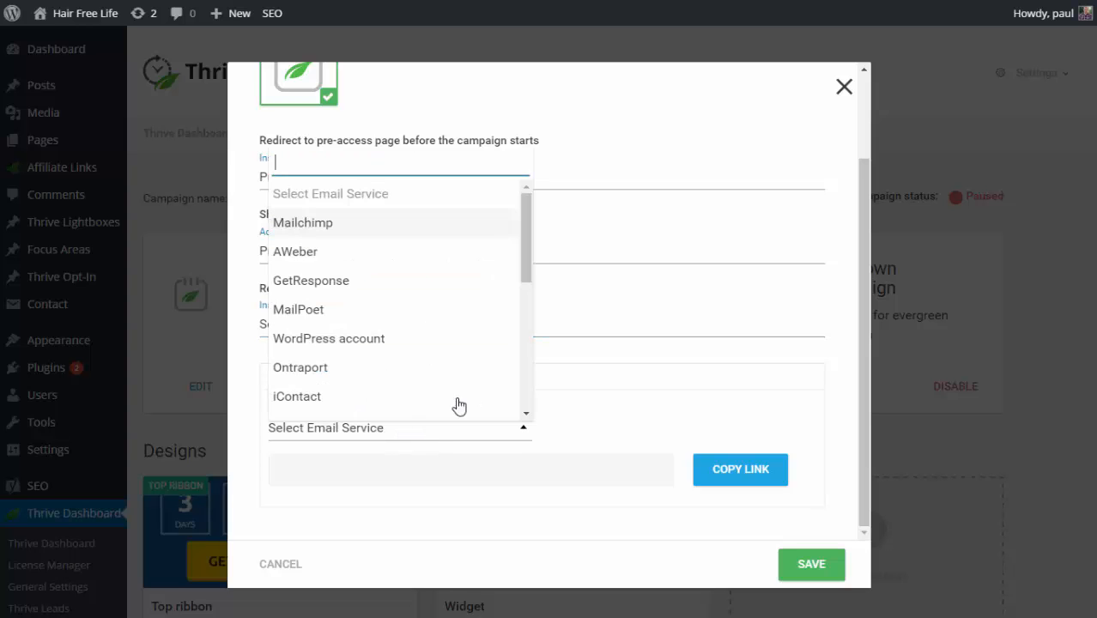
{"action": "left_click_drag", "start_coordinate": [520, 233], "coordinate": [526, 414]}
{"action": "scroll", "coordinate": [502, 215], "scroll_direction": "up", "scroll_amount": 10}
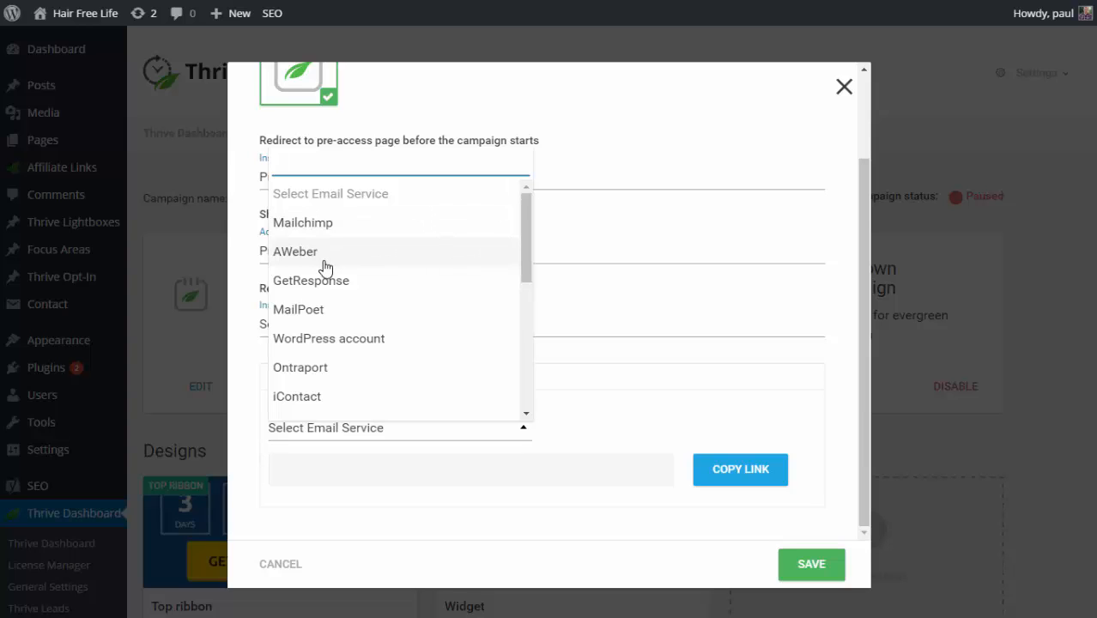
{"action": "left_click", "coordinate": [329, 258]}
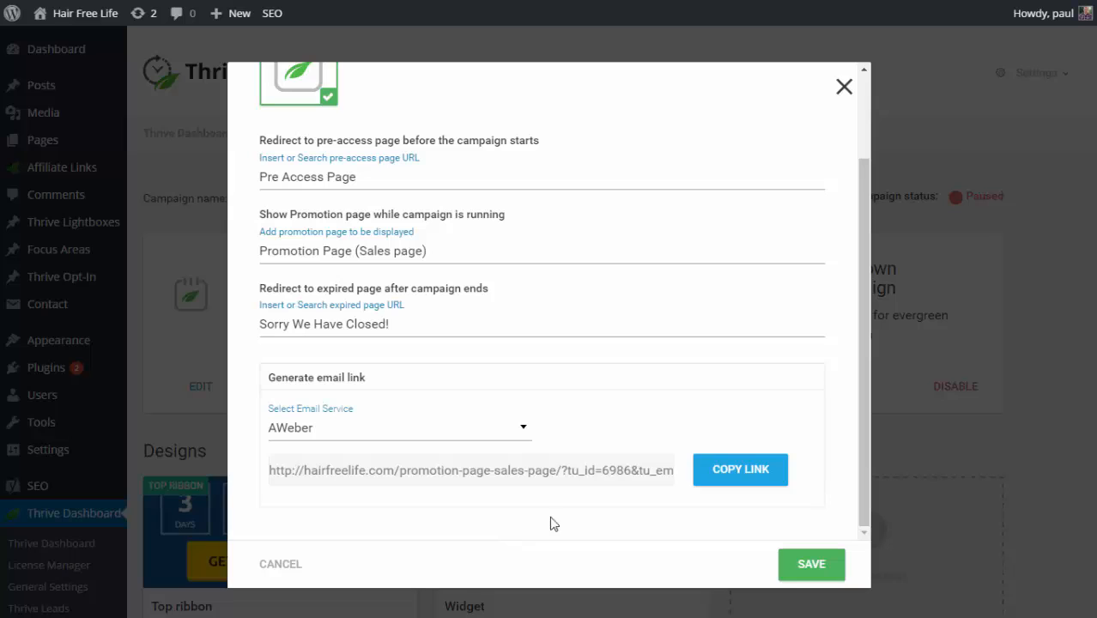
{"action": "left_click", "coordinate": [708, 476]}
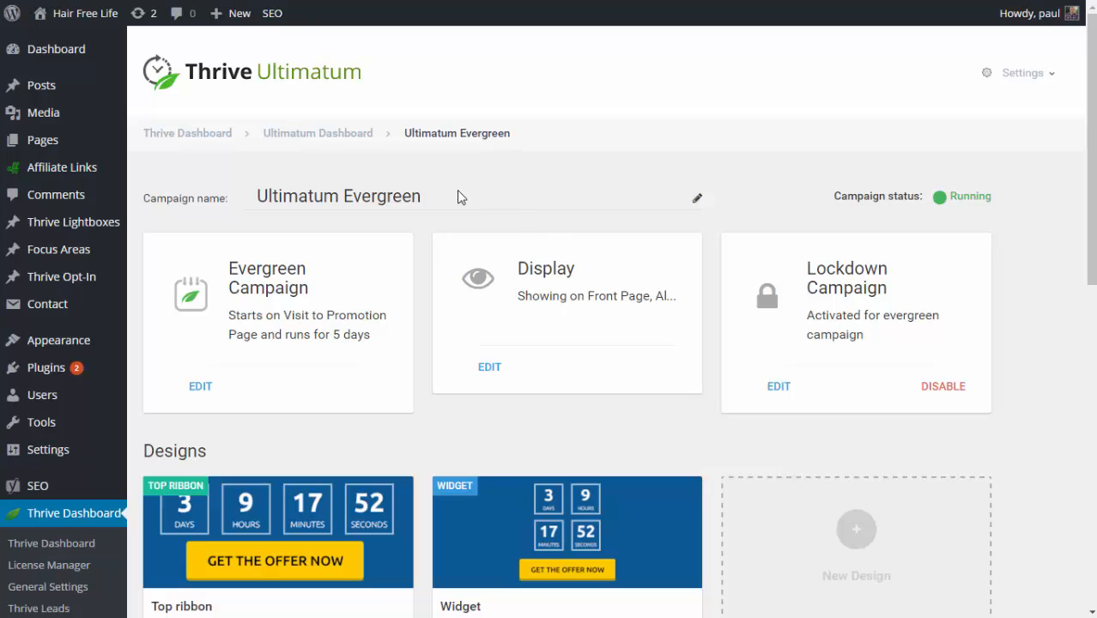
- Go back to the Ultimatum Dashboard and create a campaign from the 7 day offer template, keeping the name "7 day offer"
{"action": "left_click", "coordinate": [322, 139]}
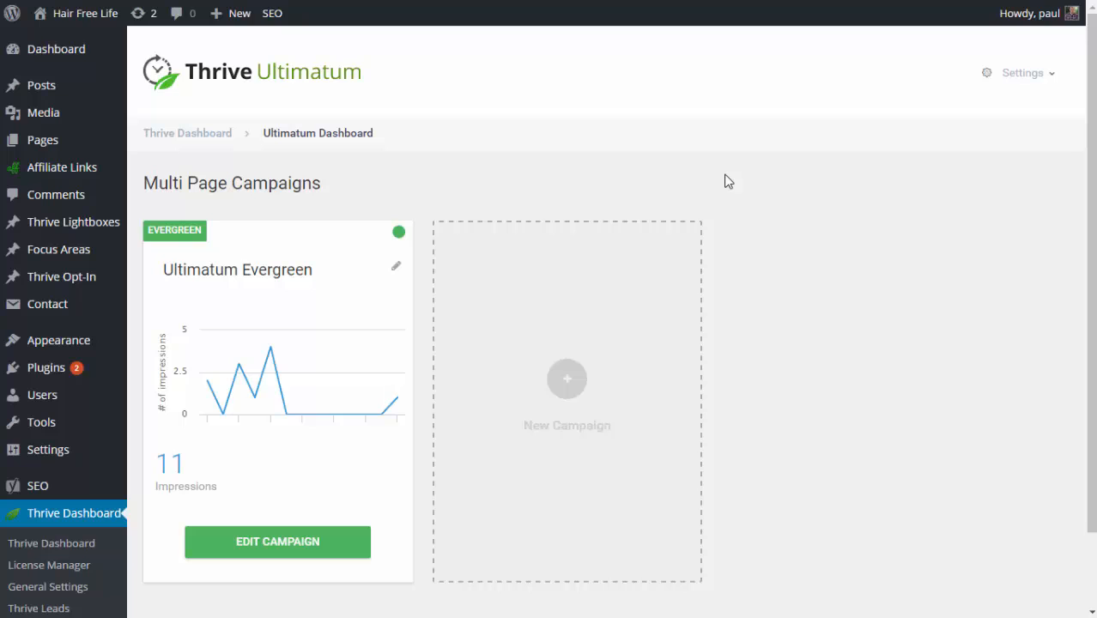
{"action": "mouse_move", "coordinate": [155, 250]}
{"action": "left_click", "coordinate": [581, 388]}
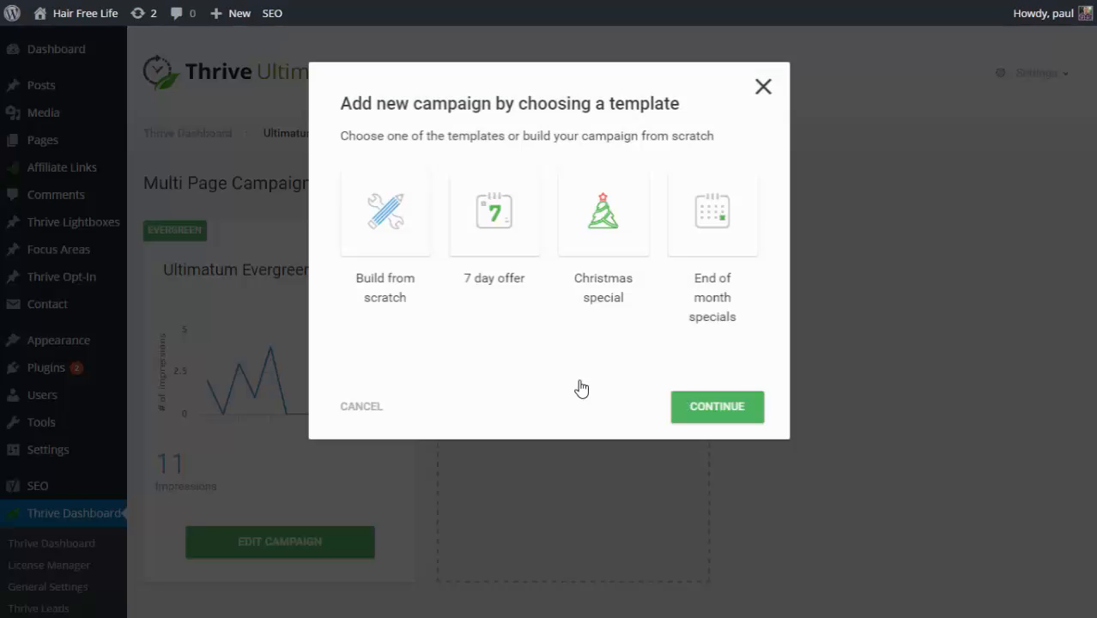
{"action": "left_click", "coordinate": [490, 225]}
{"action": "left_click", "coordinate": [704, 470]}
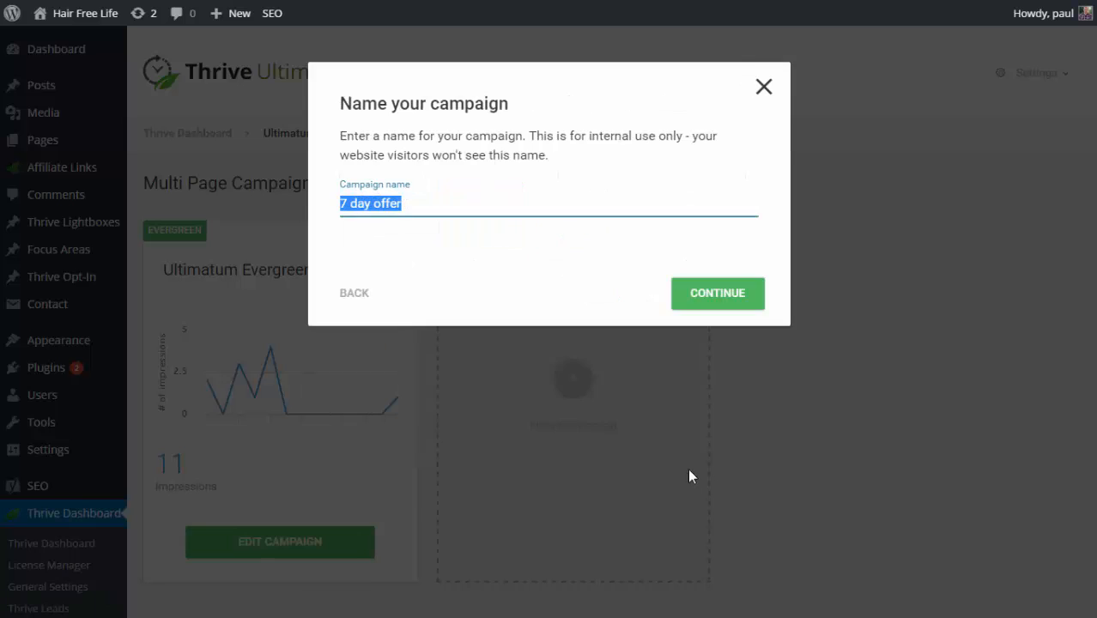
{"action": "left_click", "coordinate": [716, 293]}
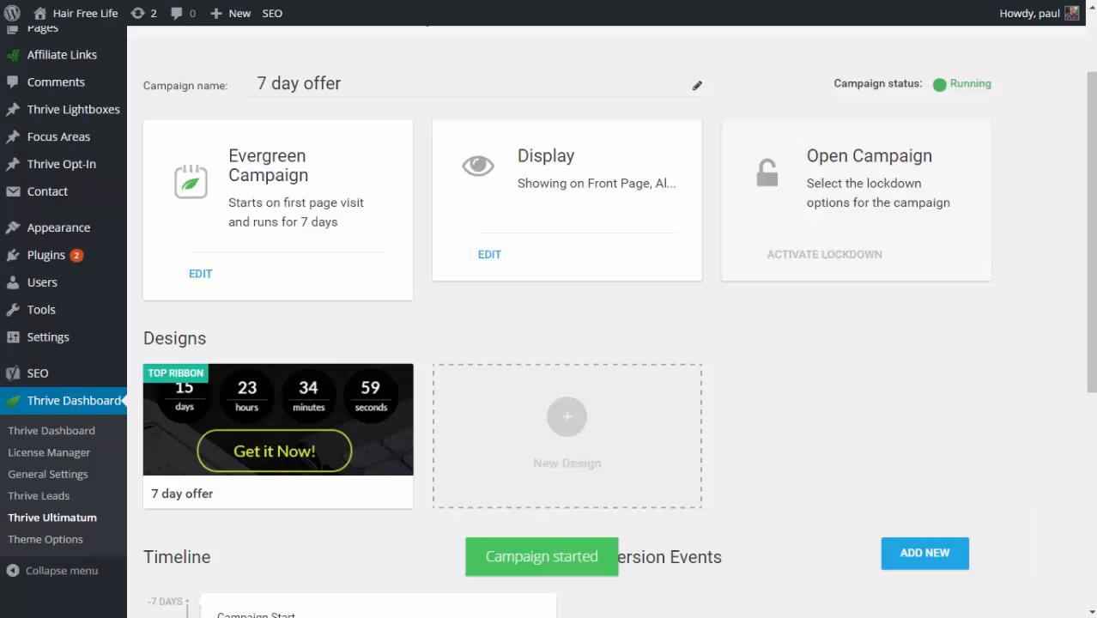
- Return to the Ultimatum Dashboard and move the 7 day offer campaign ahead of Ultimatum Evergreen in priority
{"action": "scroll", "coordinate": [281, 142], "scroll_direction": "up", "scroll_amount": 2}
{"action": "left_click", "coordinate": [315, 138]}
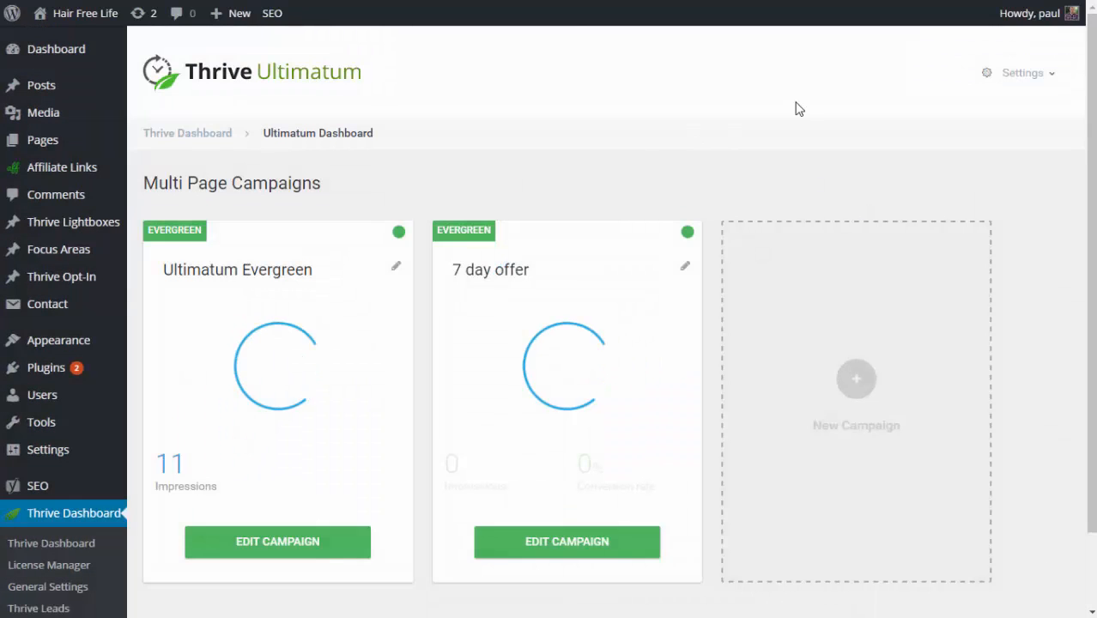
{"action": "mouse_move", "coordinate": [434, 294]}
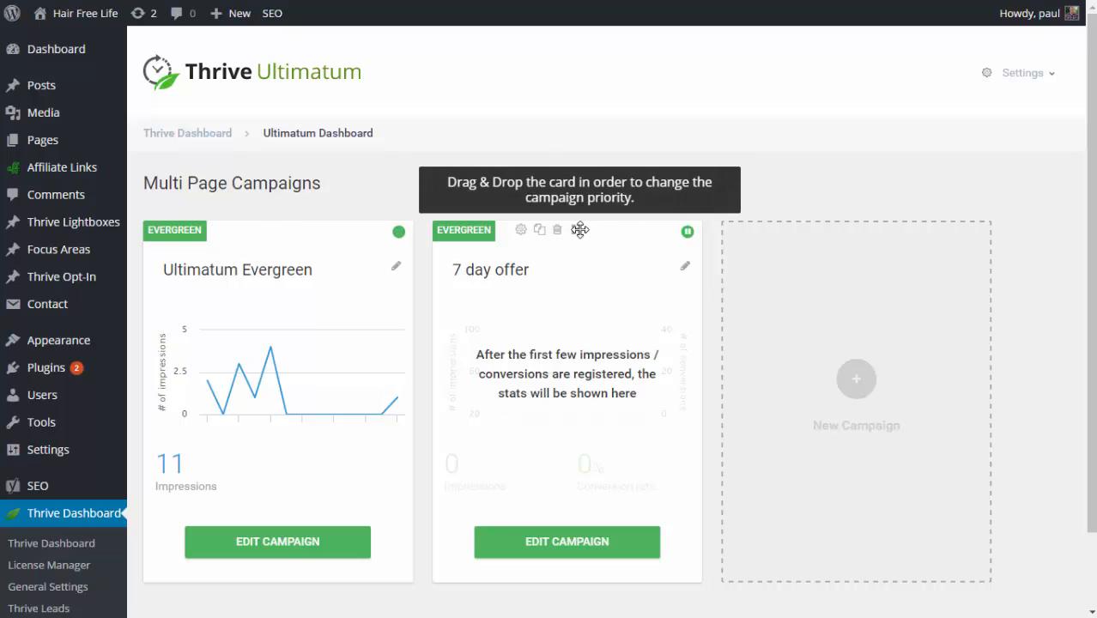
{"action": "mouse_move", "coordinate": [580, 230]}
{"action": "left_mouse_down"}
{"action": "mouse_move", "coordinate": [289, 228]}
{"action": "mouse_move", "coordinate": [580, 233]}
{"action": "left_mouse_up"}
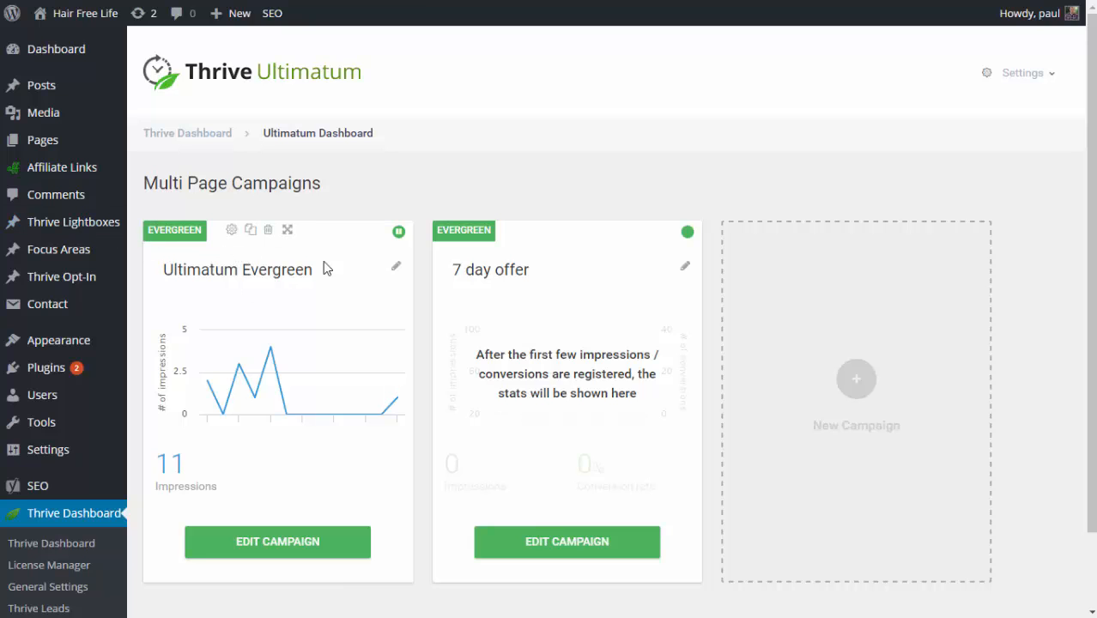
{"action": "left_click_drag", "start_coordinate": [577, 230], "coordinate": [288, 229]}
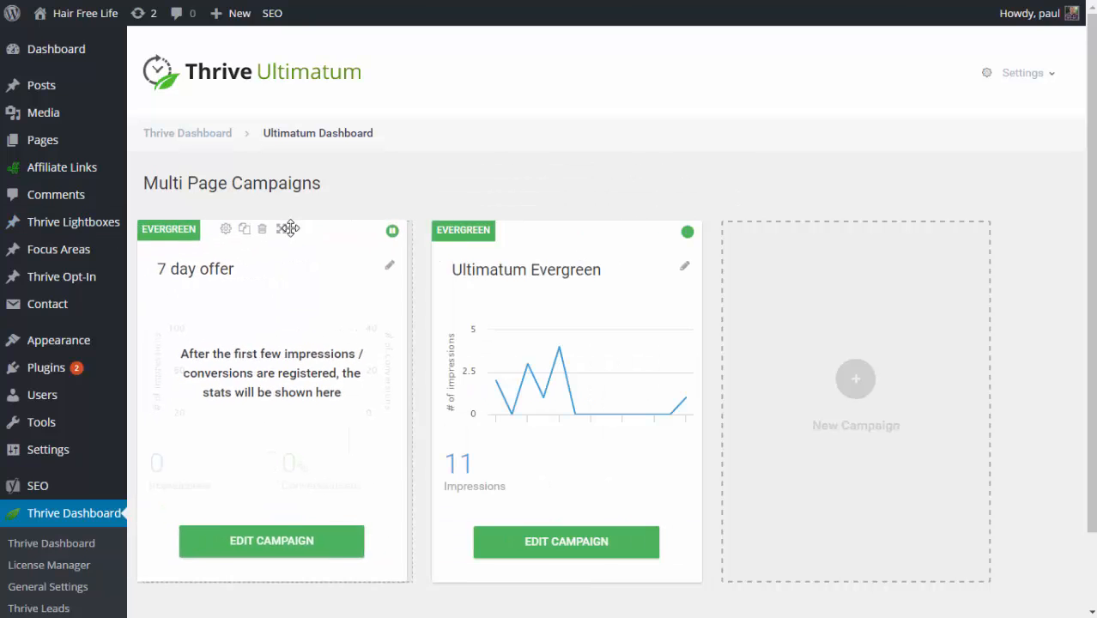